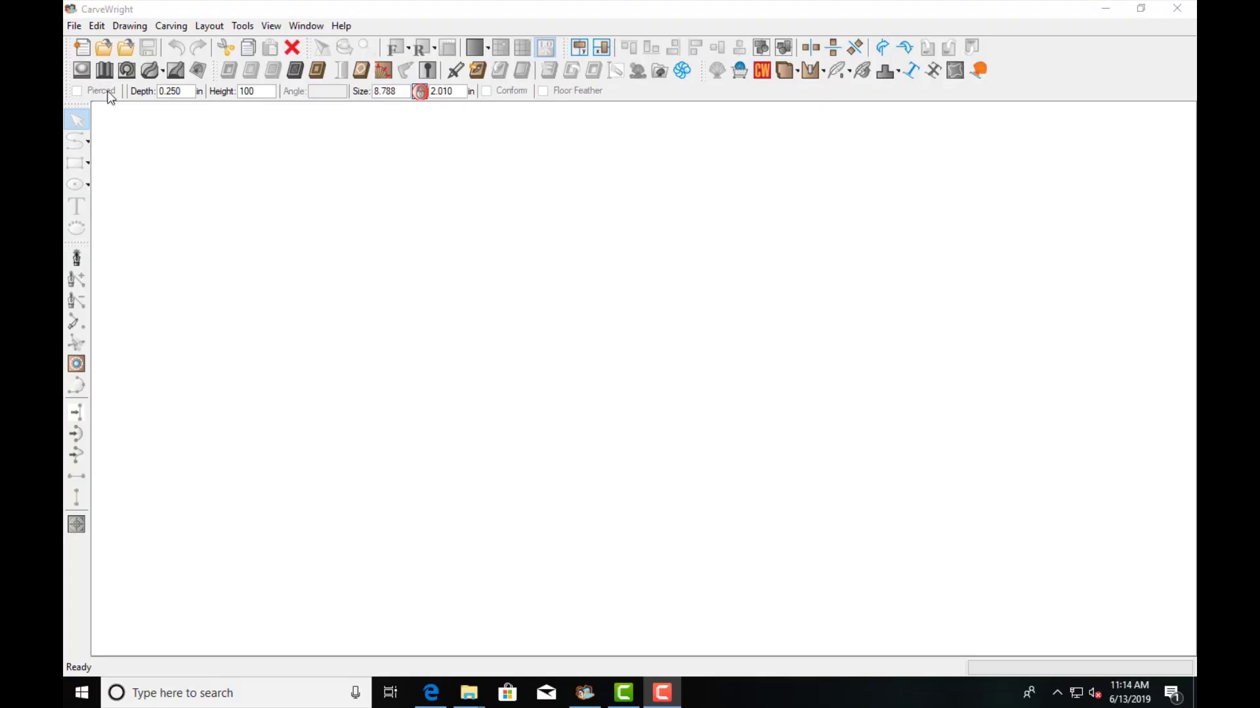
Step: Create a new project on a blank 12 by 8 inch board
left_click(82, 48)
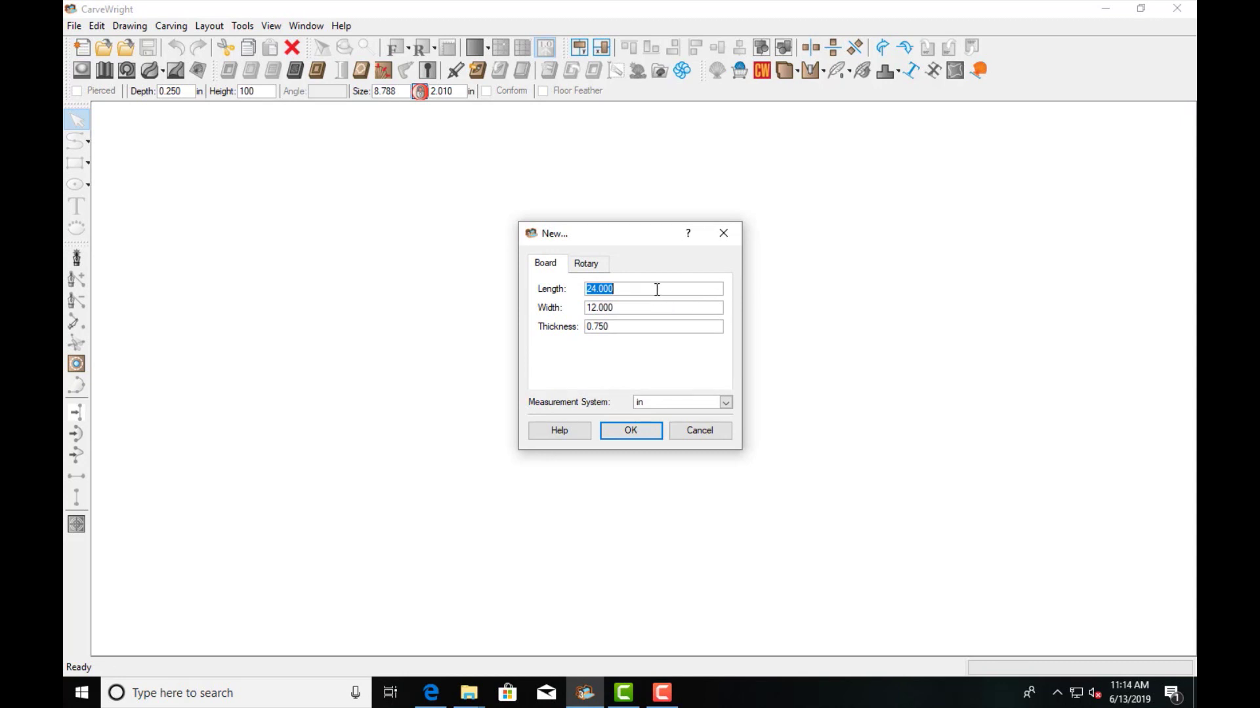
type("12")
key("Tab")
type("8")
left_click(633, 432)
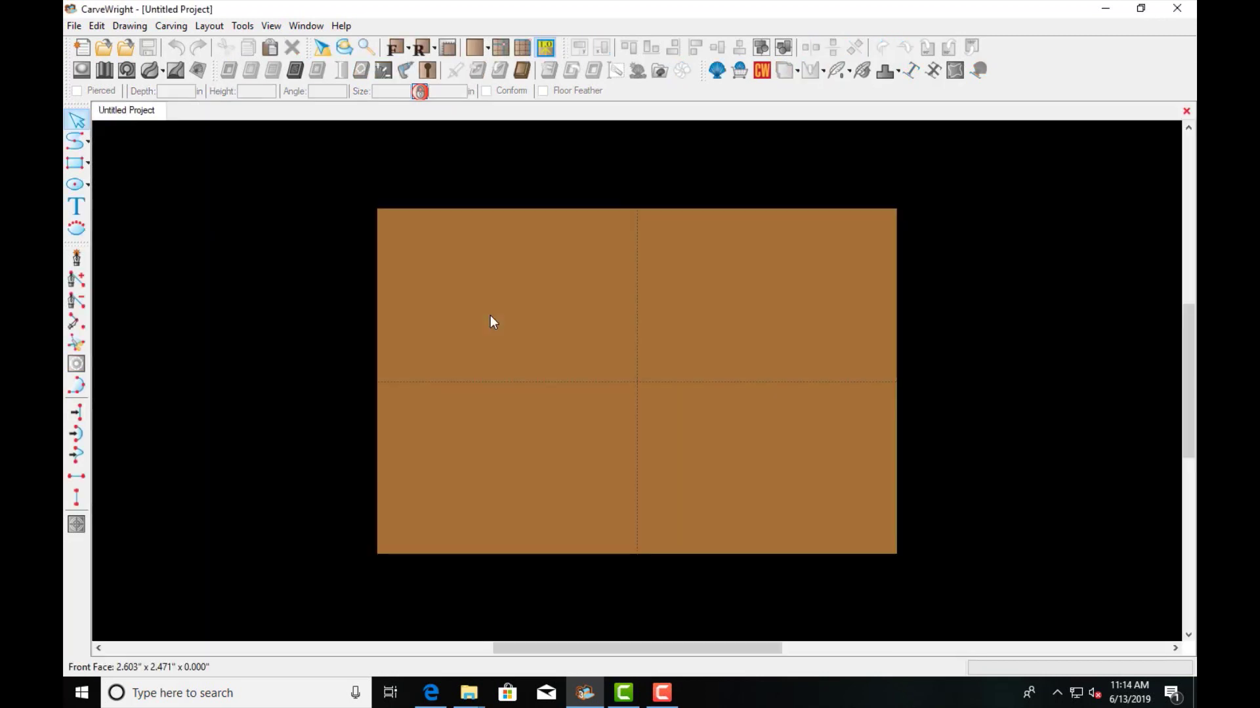
scroll(743, 395, "down", 1)
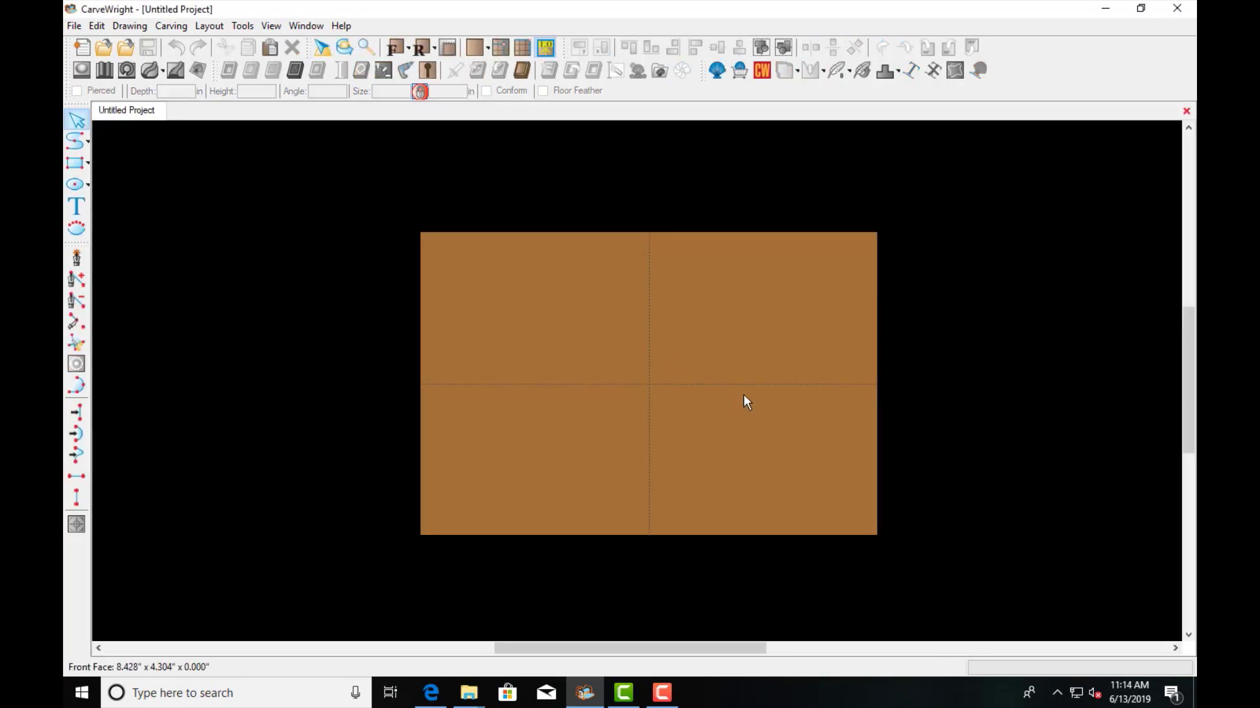
scroll(743, 395, "up", 2)
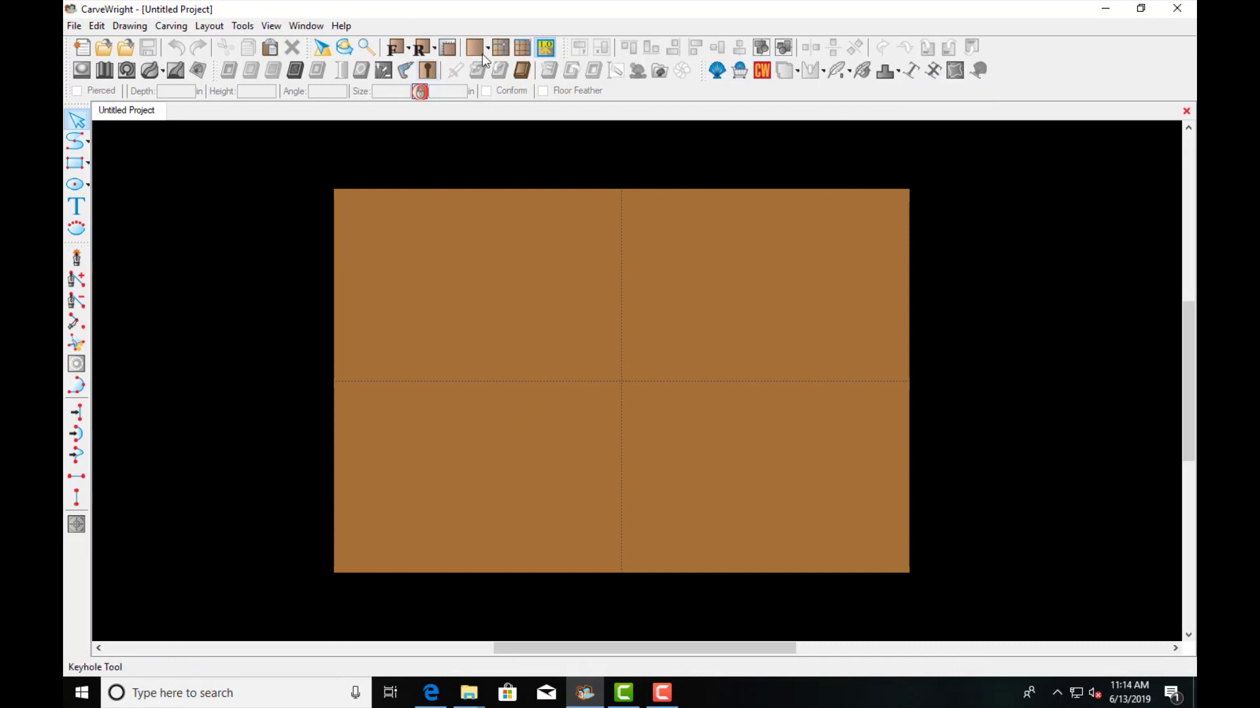
Step: Place the Favorites thin stem pattern across the board, shrunk to about 10.09 inches wide
left_click(710, 73)
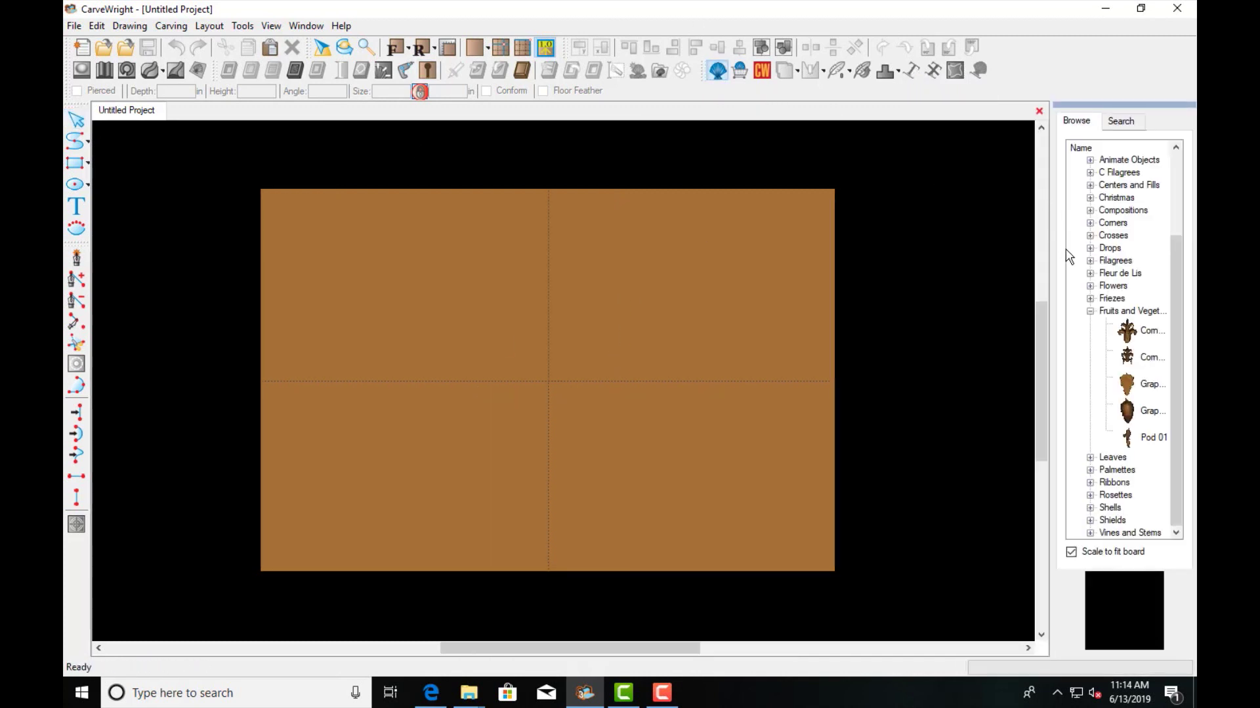
scroll(1115, 210, "up", 2)
left_click(1120, 209)
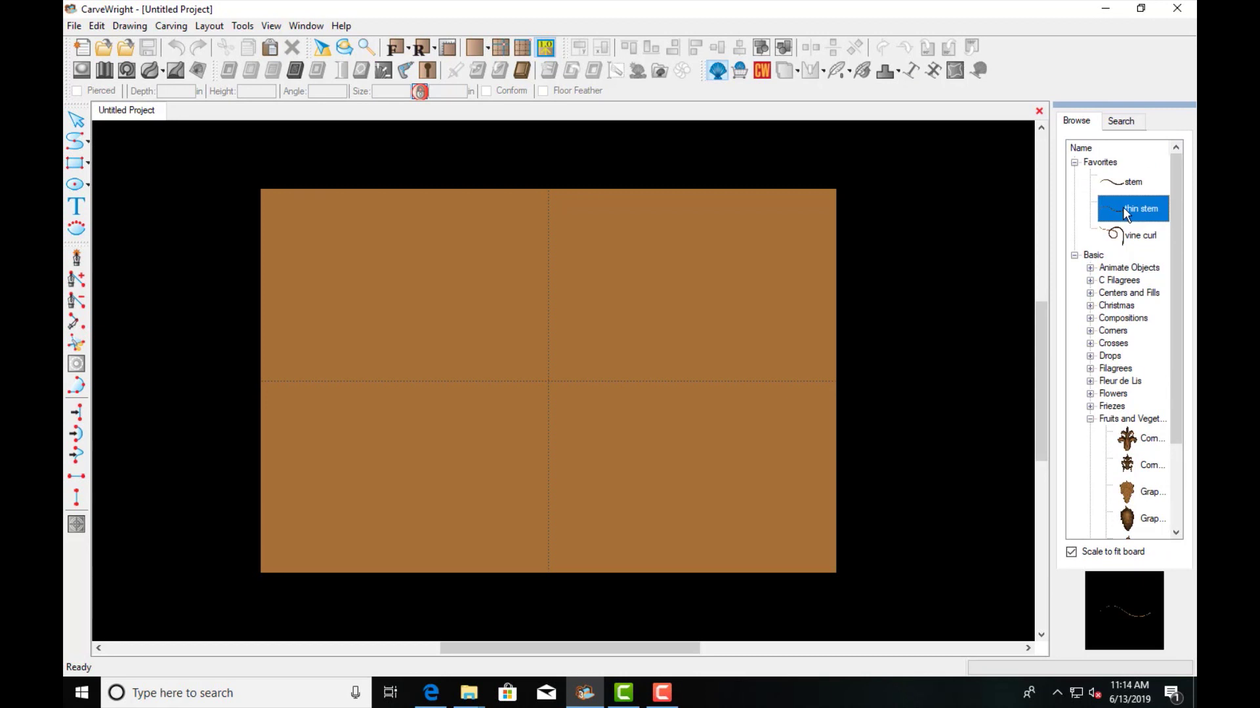
left_click(546, 379)
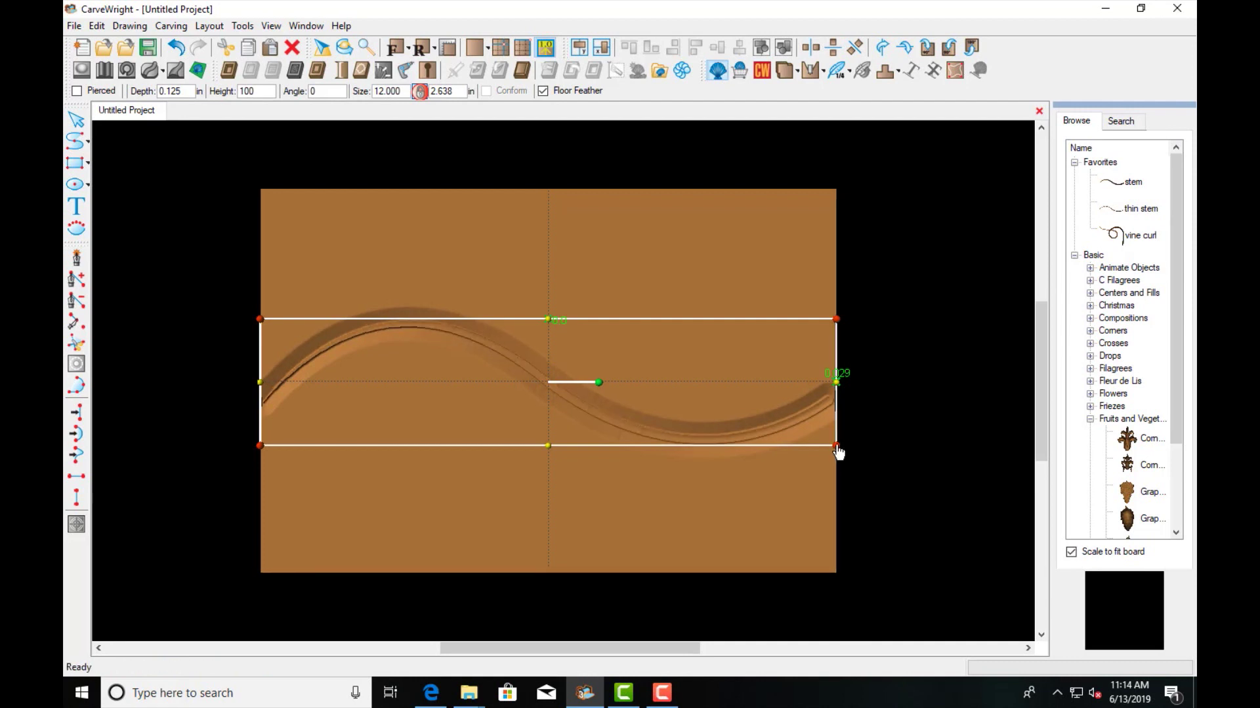
left_click_drag(837, 451, 768, 445)
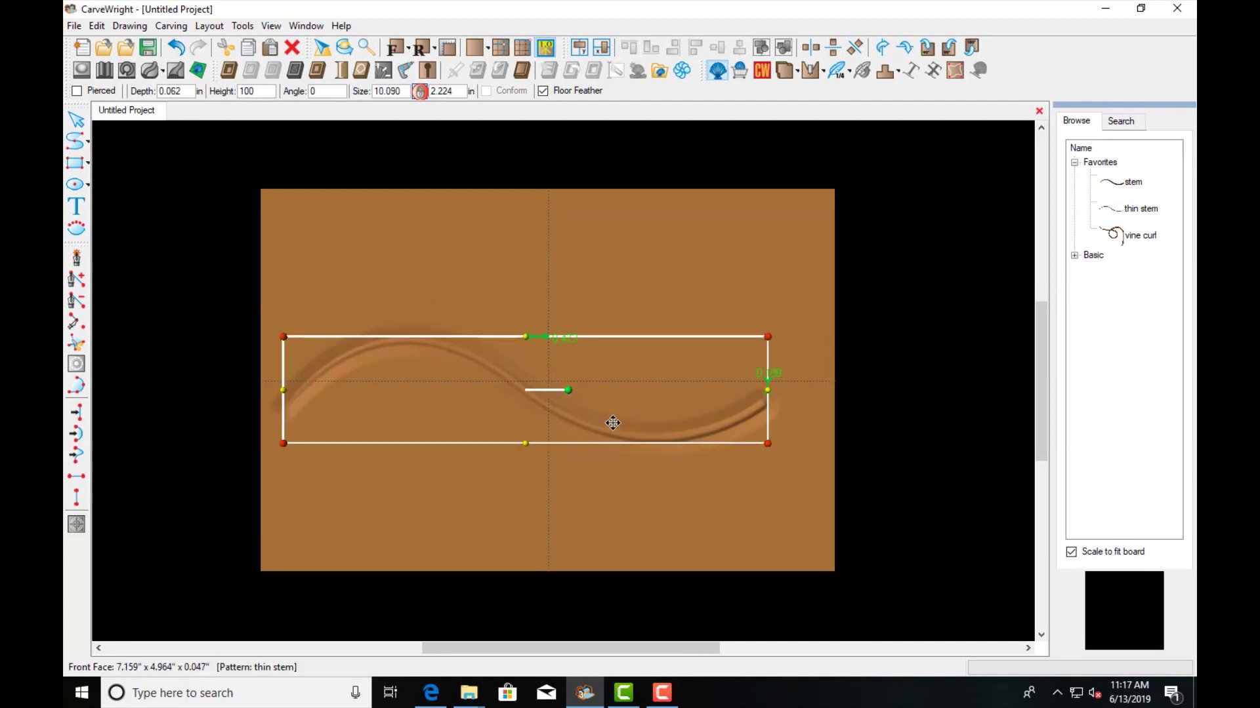
left_click_drag(613, 423, 634, 416)
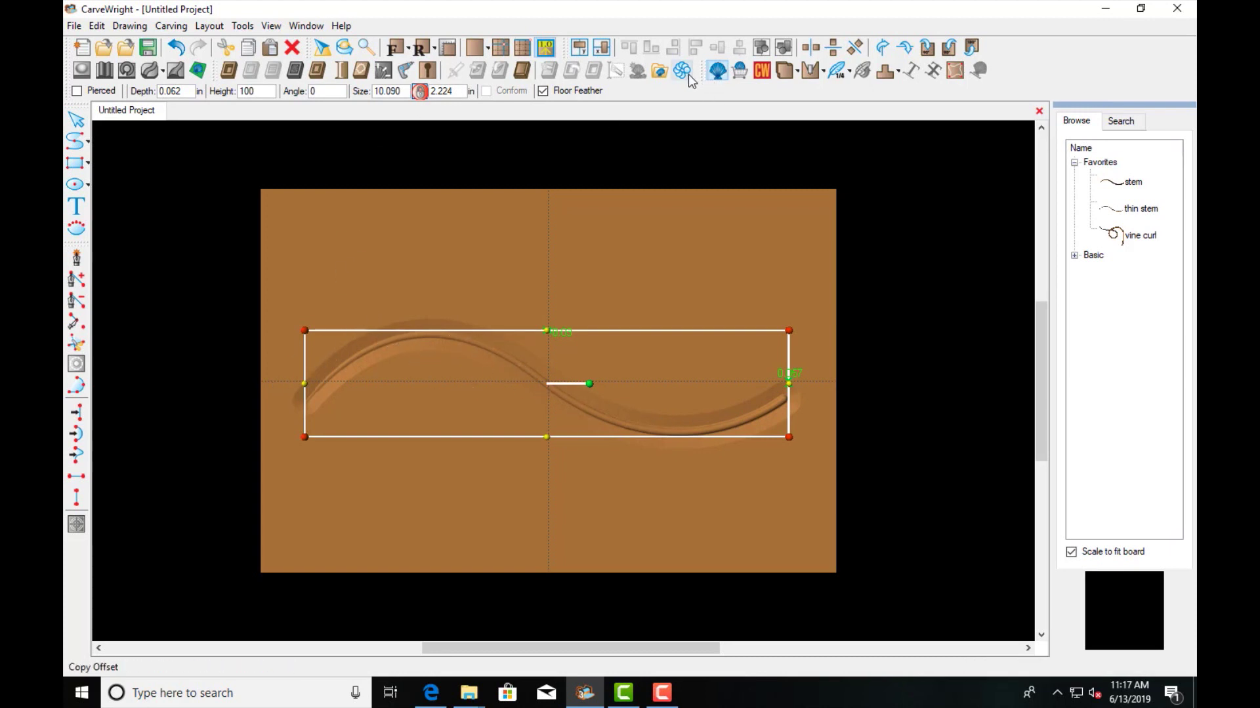
Step: Pick the broad leaf from the Basic > Leaves library and try placing it on the board
left_click(719, 72)
left_click(1074, 257)
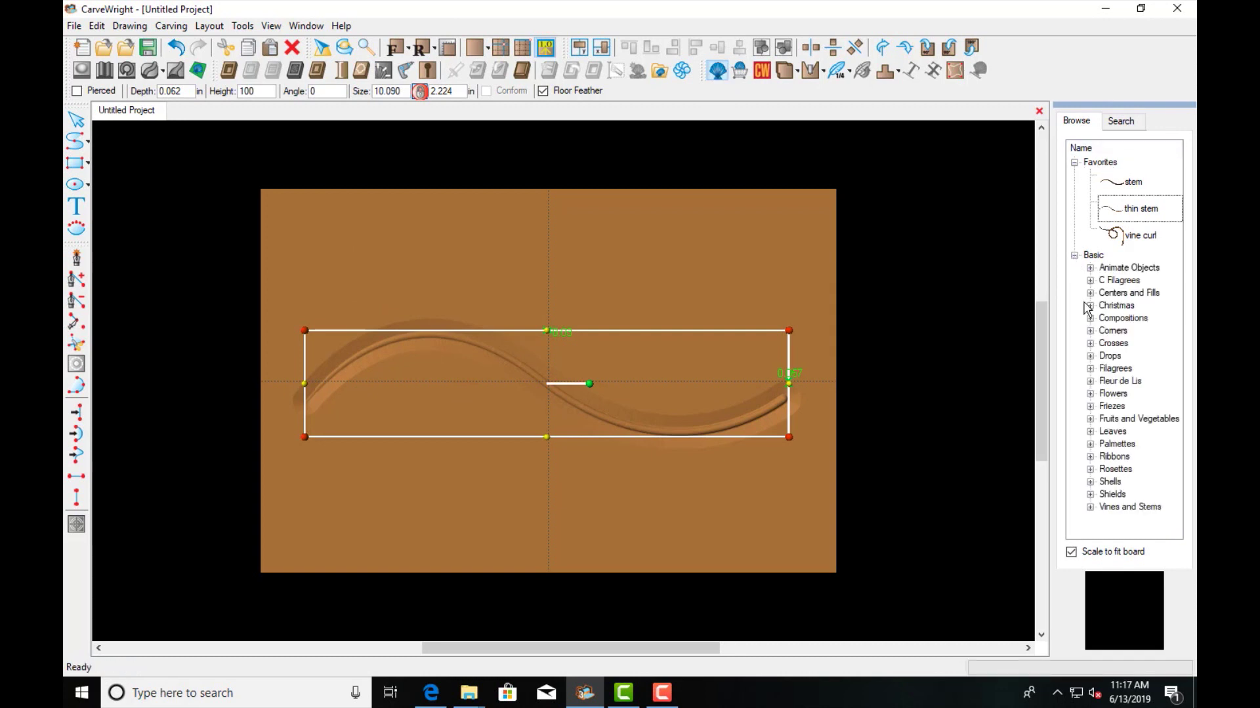
left_click(1089, 431)
left_click(1130, 213)
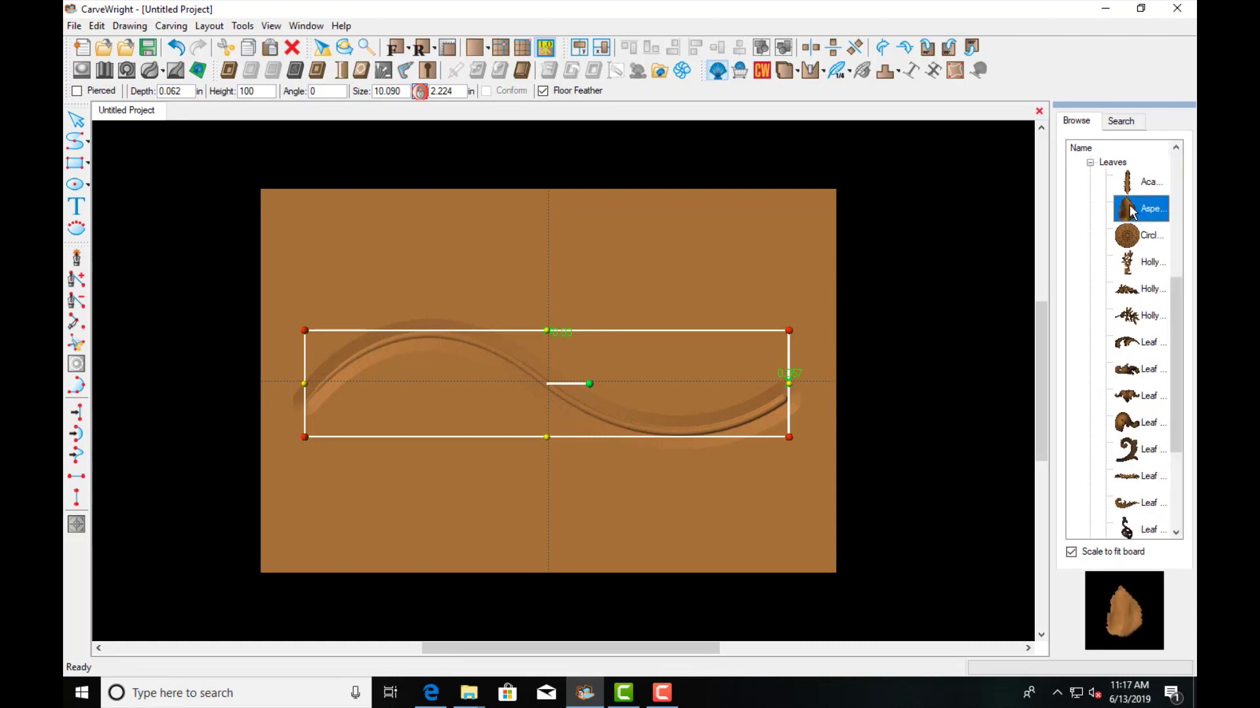
left_click_drag(1137, 624, 1153, 206)
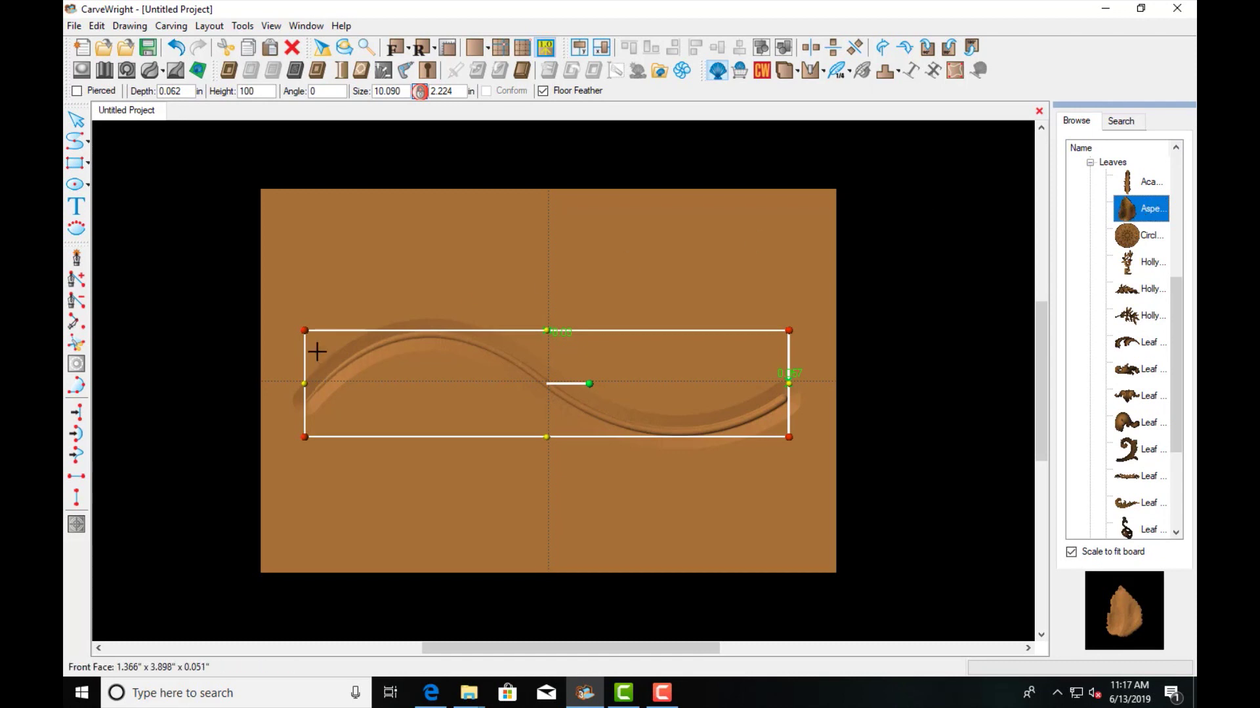
Step: Draw a Smart Spline path through the stem's left end, crest, middle and right end
left_click(77, 119)
left_click(76, 258)
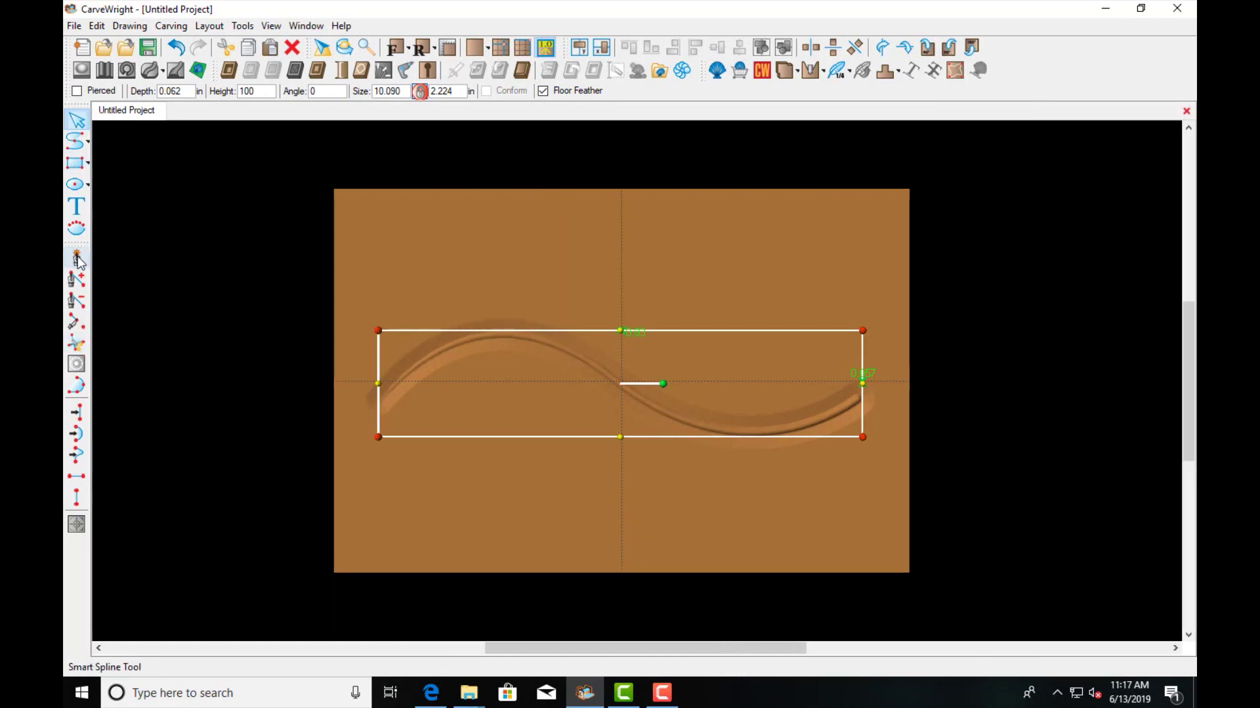
left_click(377, 404)
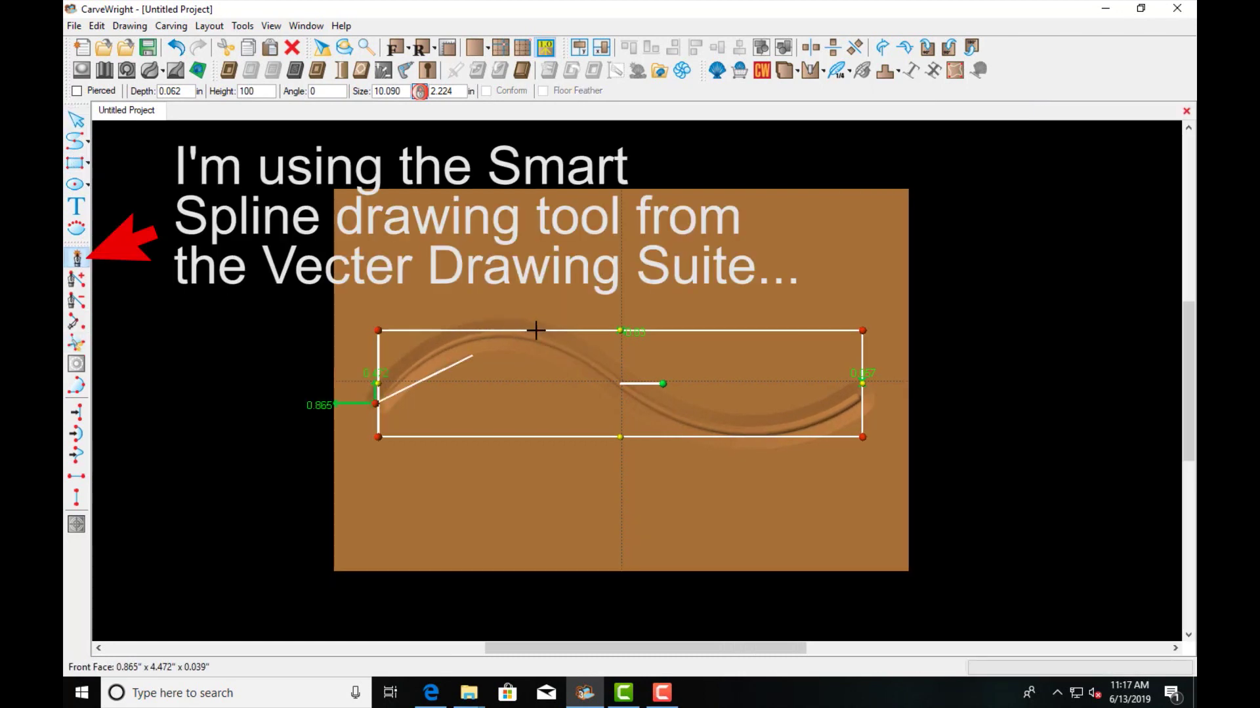
left_click_drag(505, 332, 572, 345)
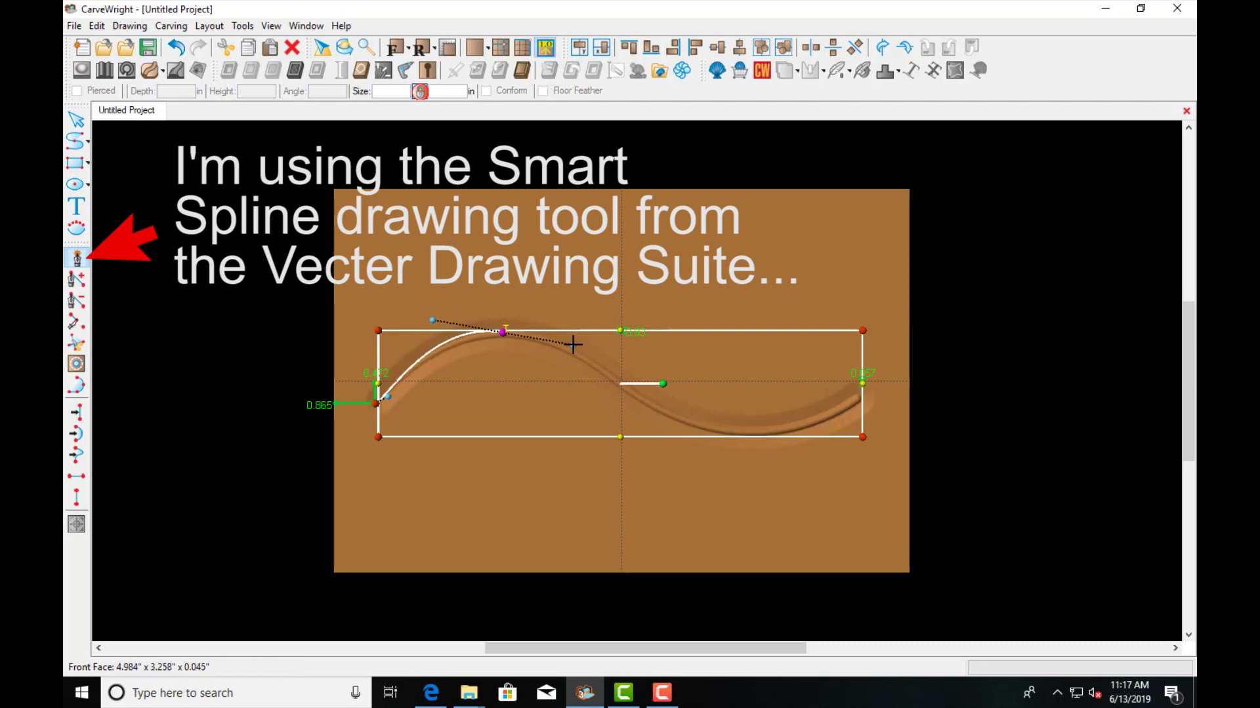
left_click_drag(572, 344, 572, 345)
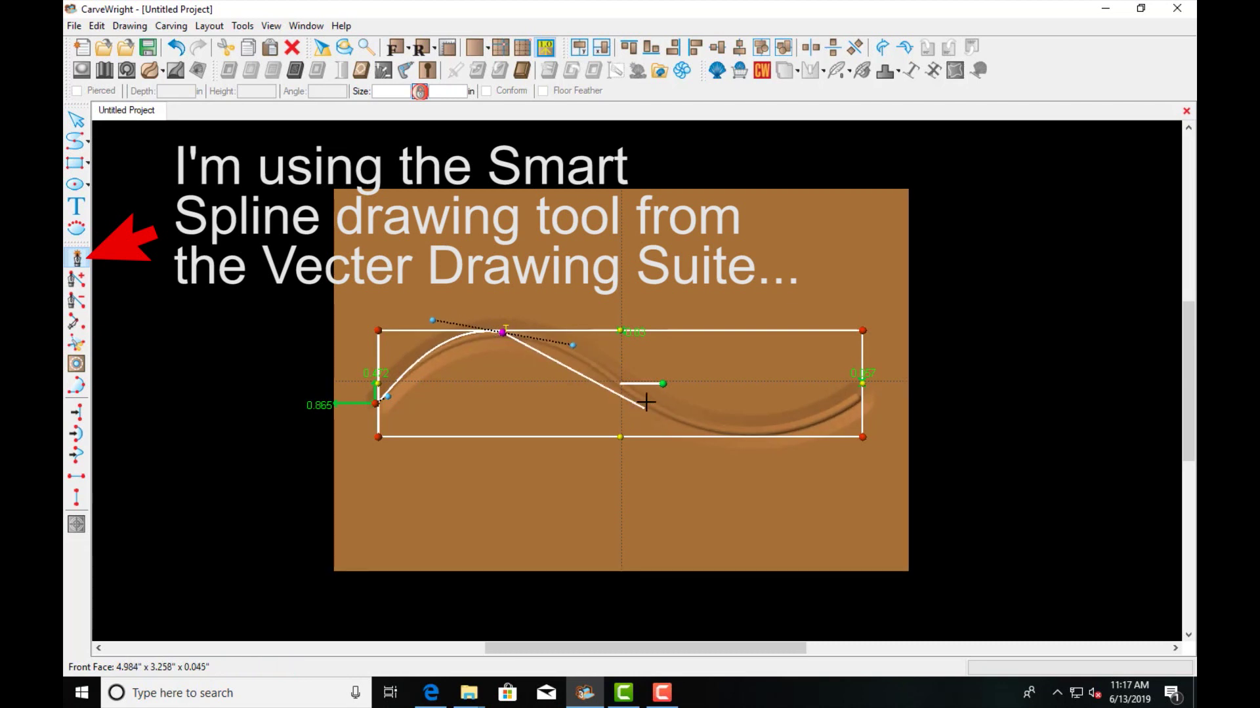
left_click(646, 401)
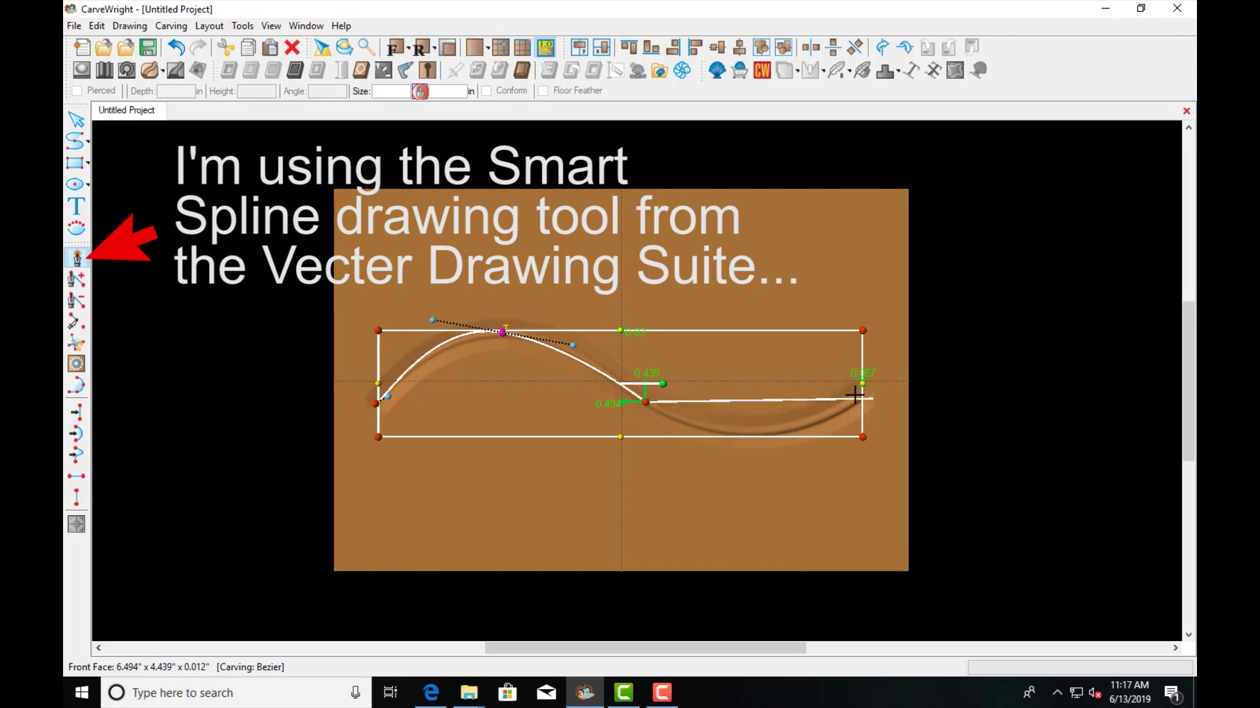
left_click_drag(861, 396, 993, 320)
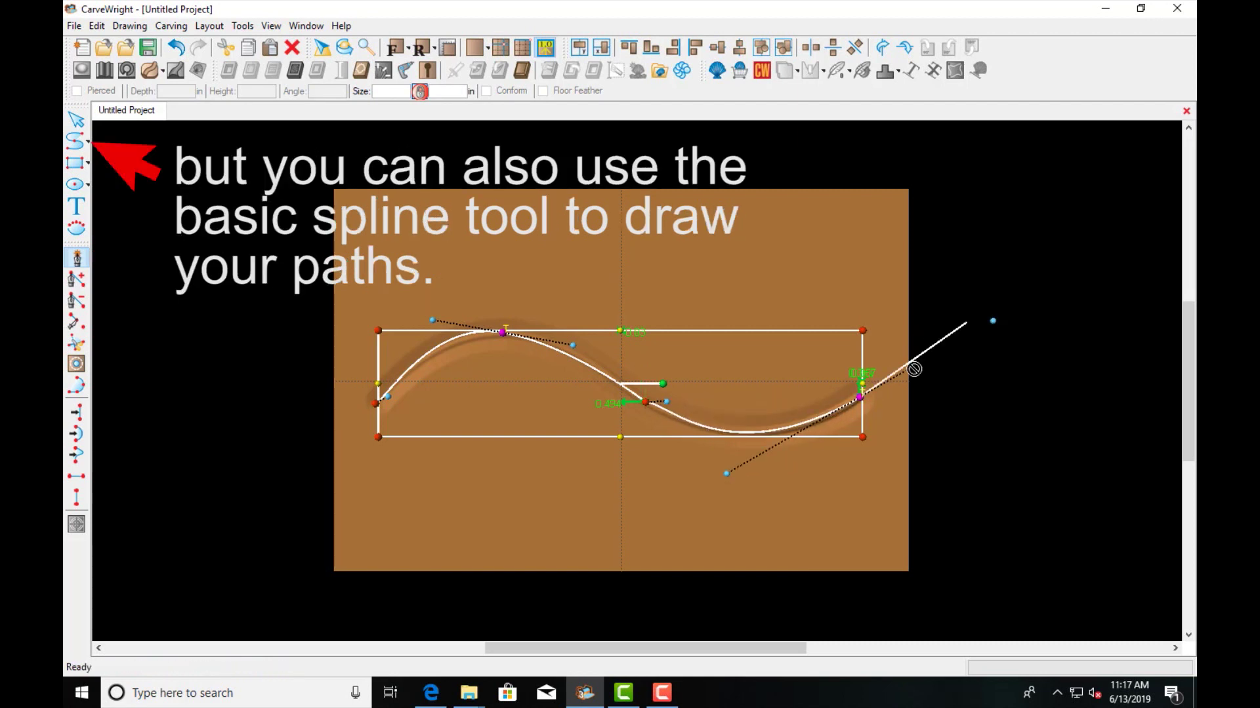
right_click(886, 400)
left_click(927, 441)
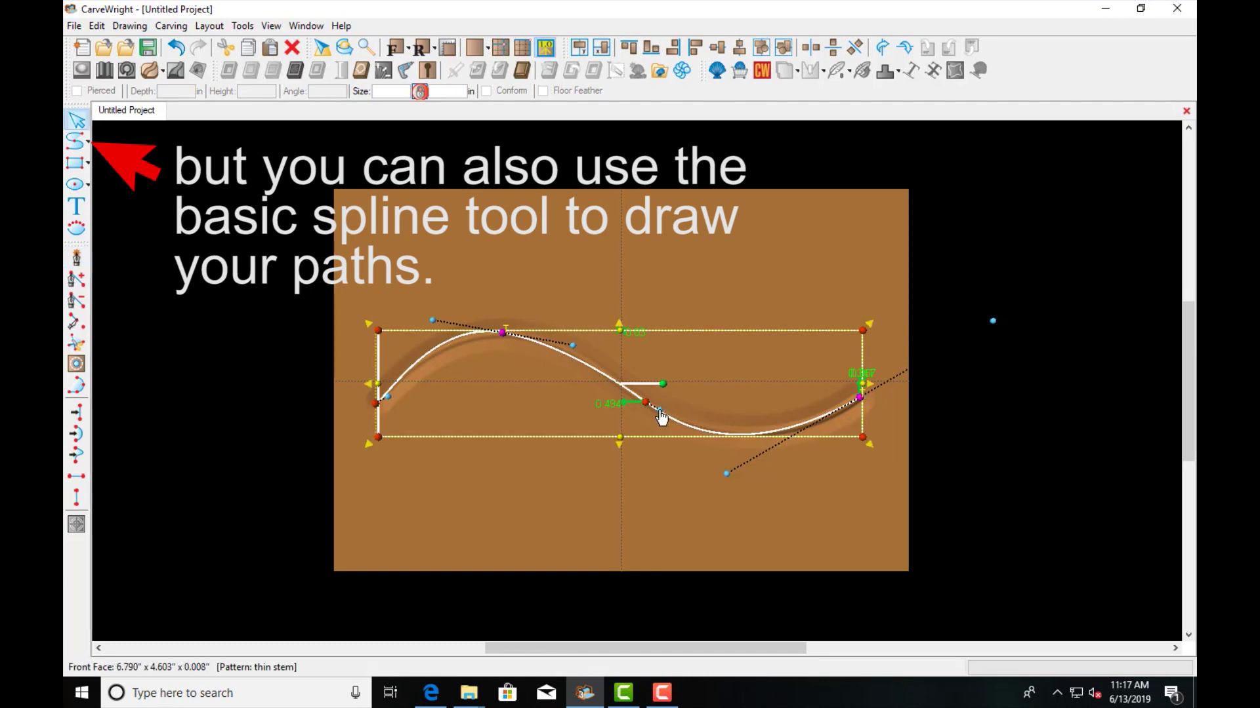
Step: Refine the path's curve at the start, crest and middle to match the stem, then open Pattern Along Trajectory
left_click_drag(433, 321, 439, 331)
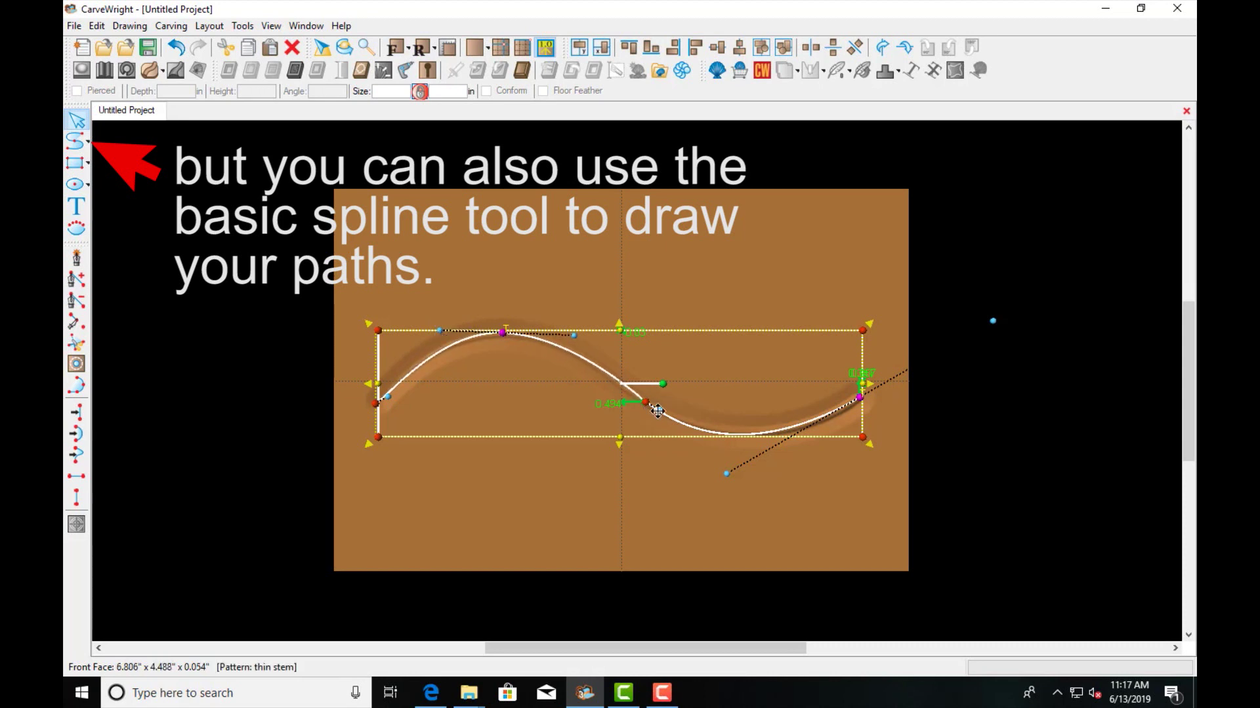
left_click_drag(662, 418, 666, 425)
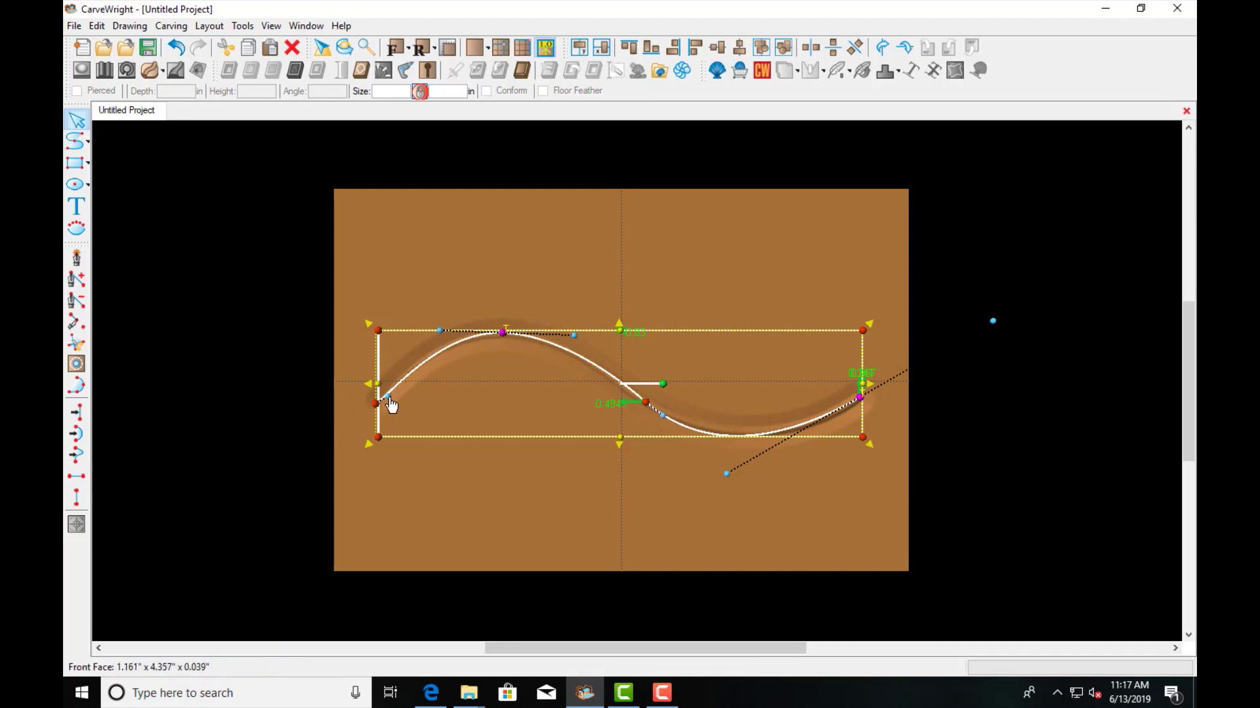
left_click_drag(388, 397, 389, 392)
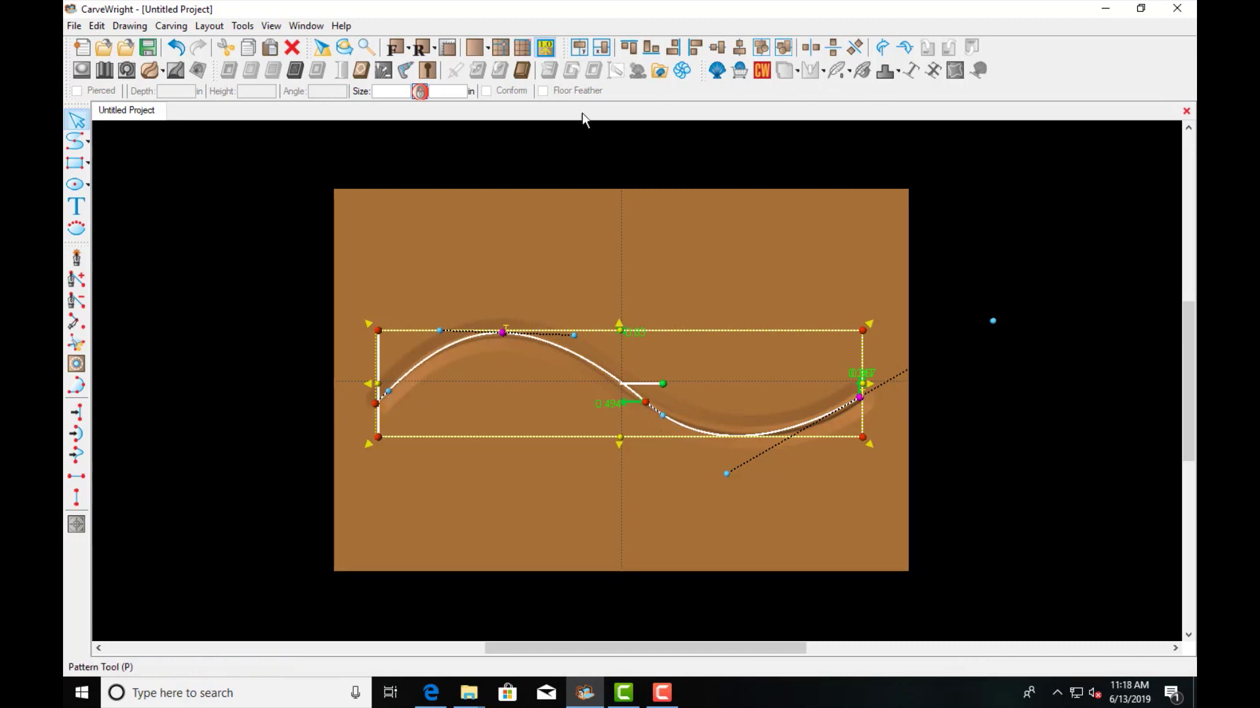
left_click(600, 359)
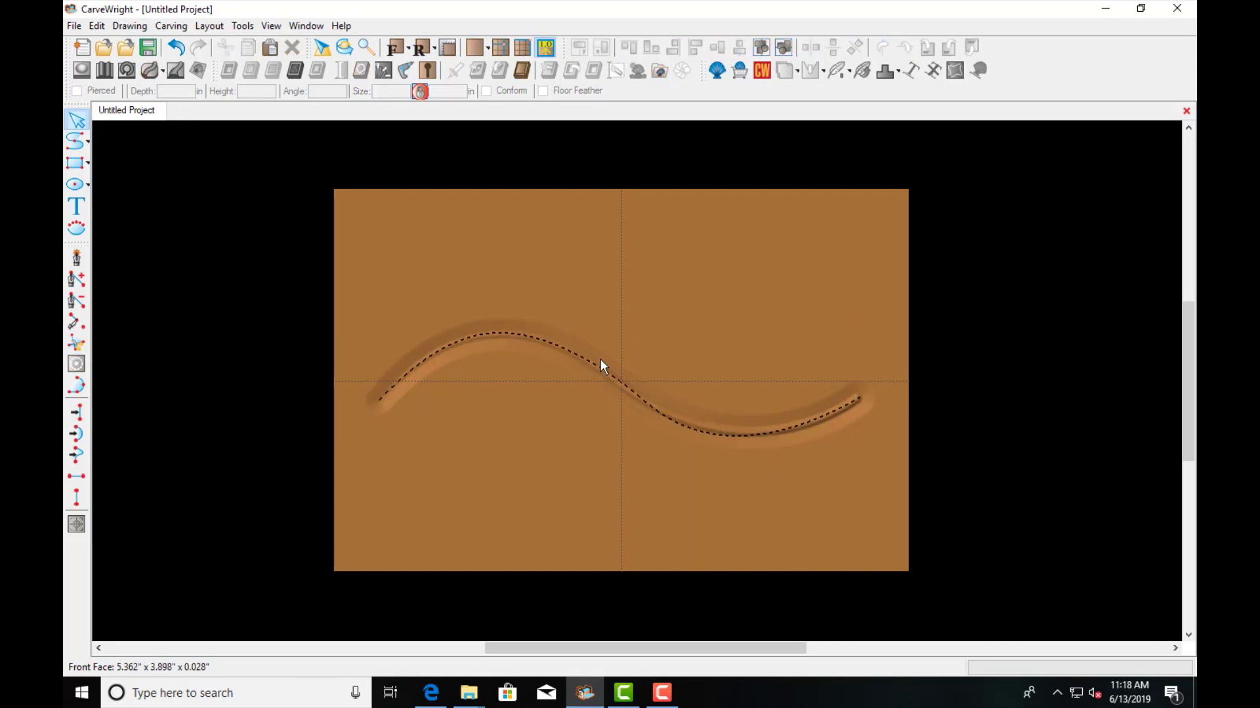
left_click(598, 365)
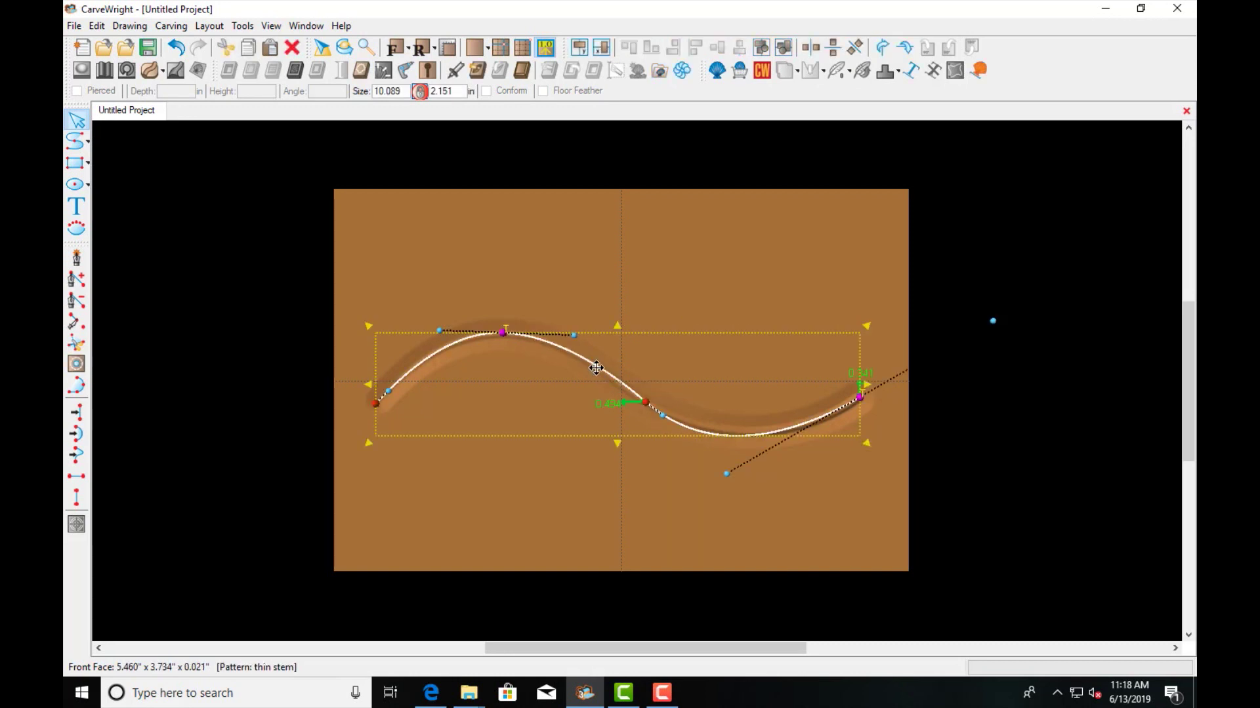
left_click(979, 70)
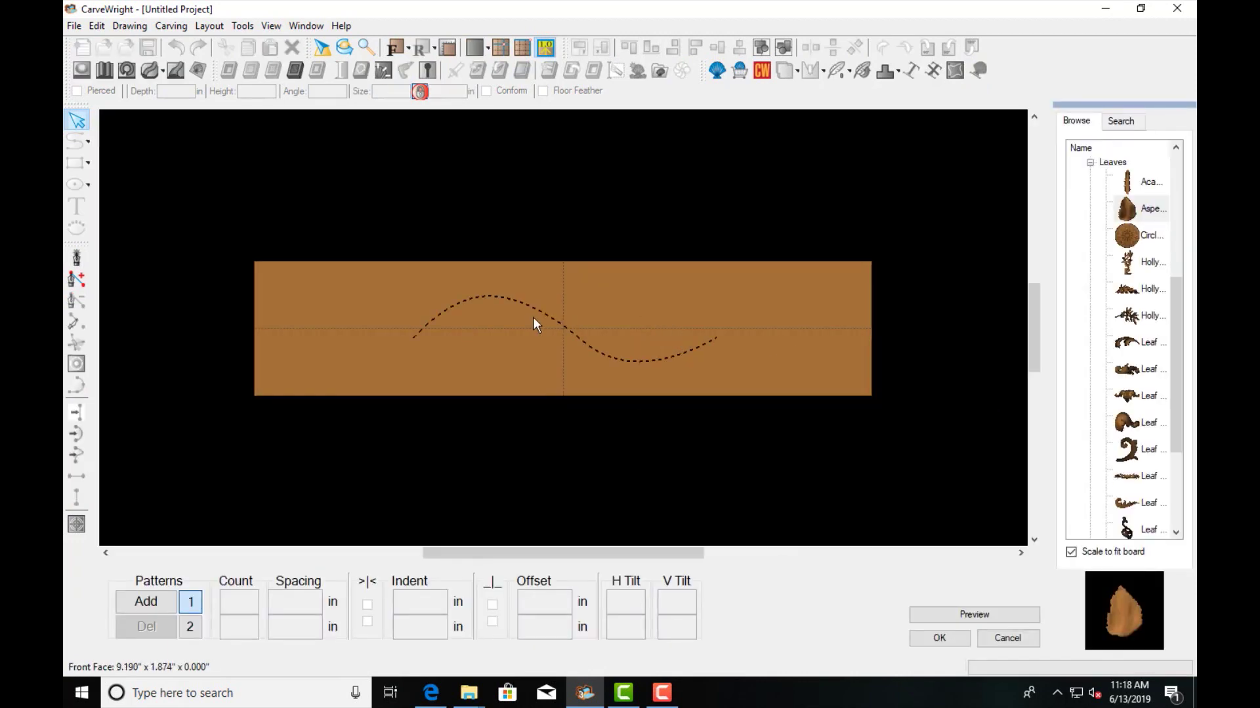
Step: Assign the broad leaf from the Leaves library to pattern slot 1
scroll(514, 339, "down", 1)
scroll(514, 338, "up", 2)
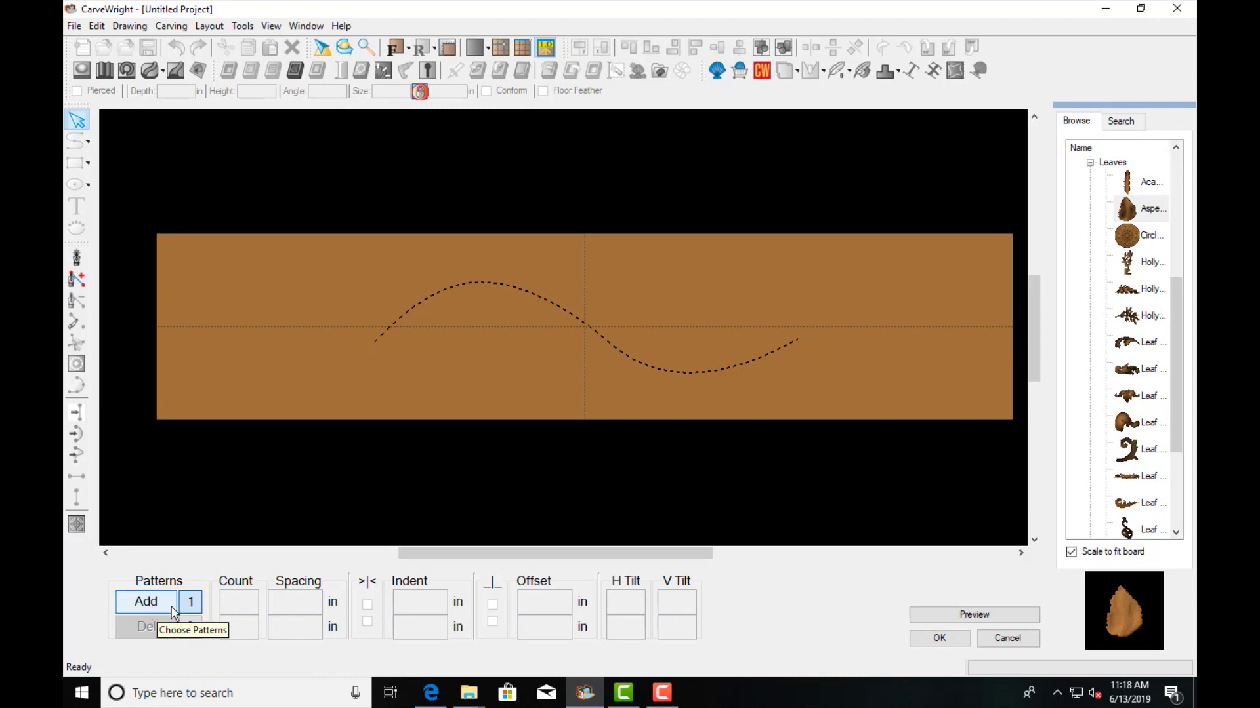
left_click(190, 609)
left_click(1119, 210)
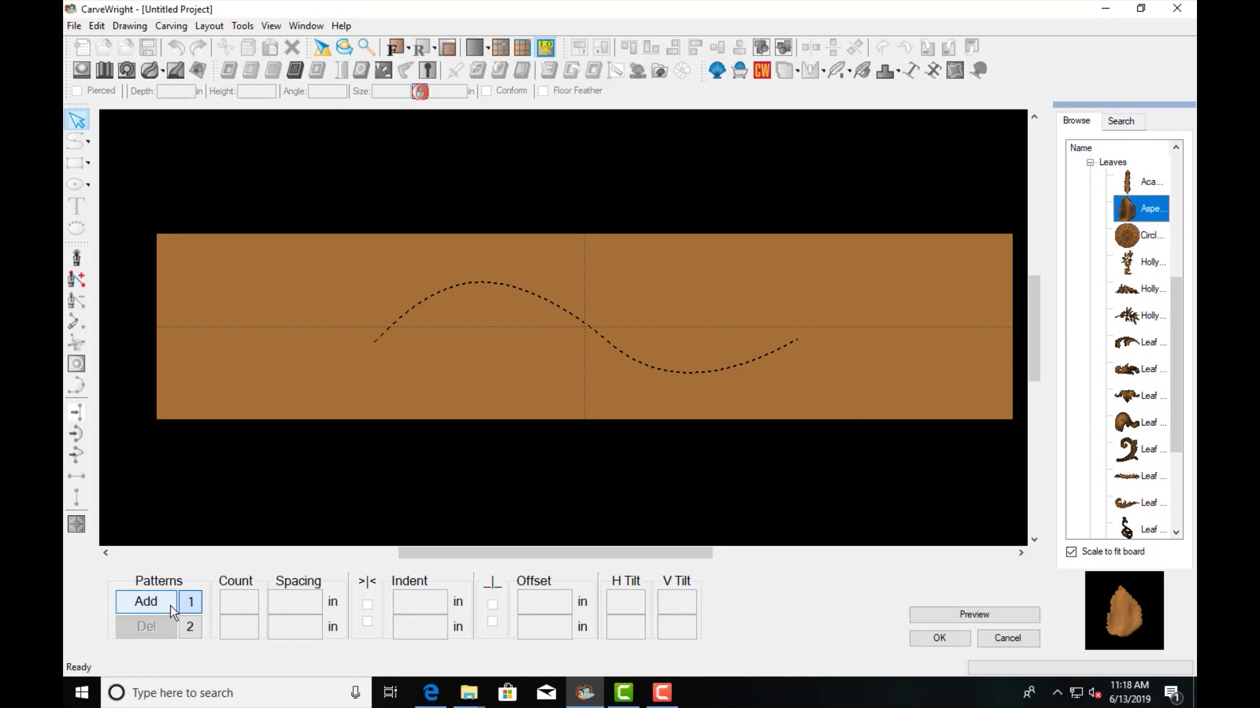
Step: Add the broad leaf at the path's start and resize it to 1.000 by 1.394 inches
left_click(148, 602)
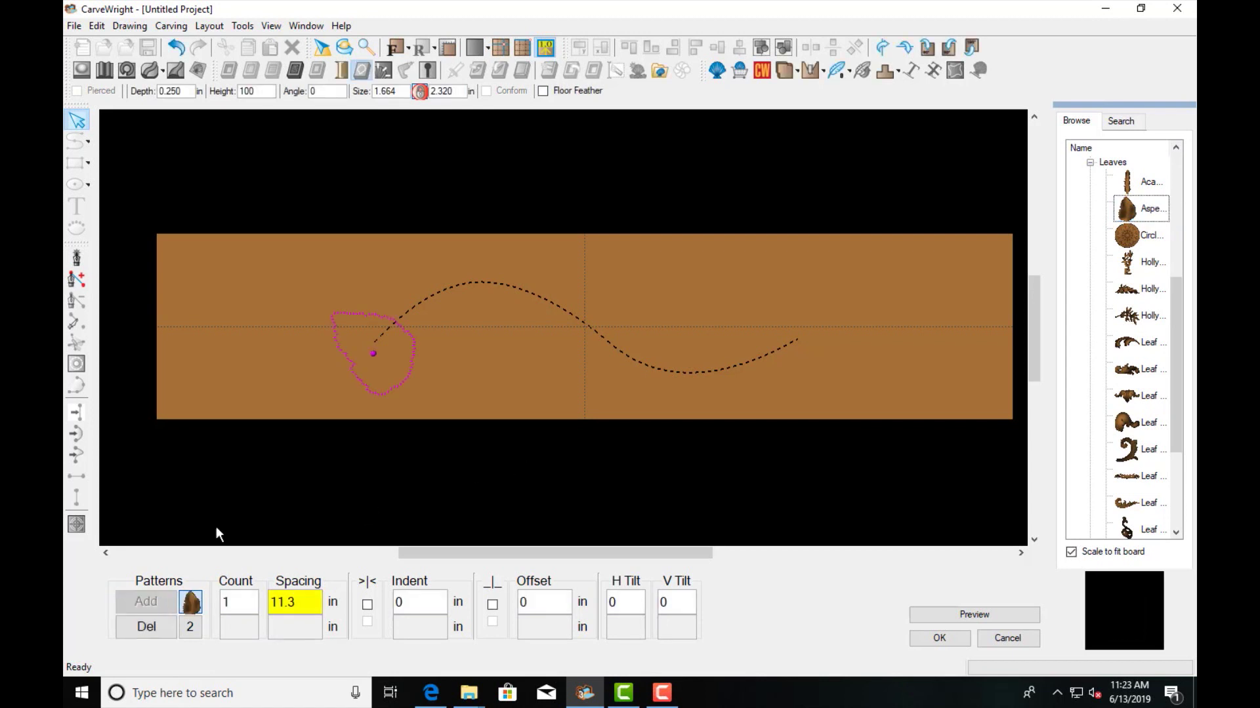
left_click(375, 351)
double_click(269, 92)
key("Tab")
key("Tab")
key("Tab")
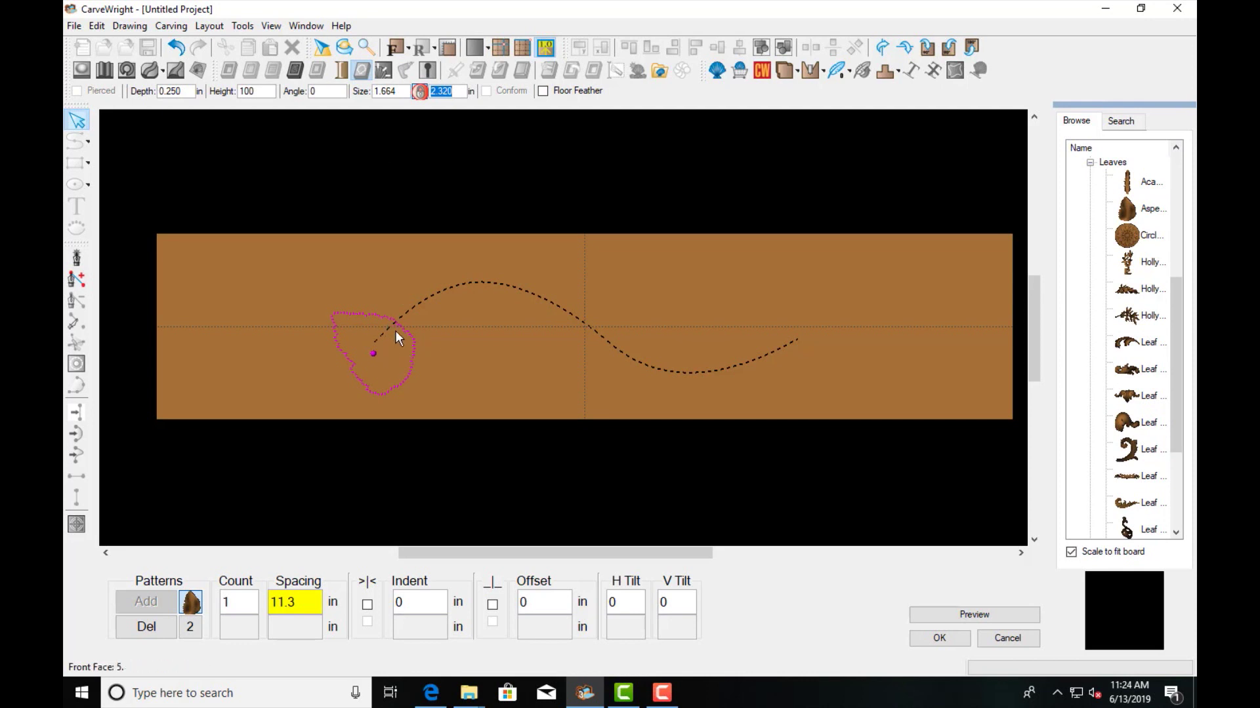
double_click(397, 87)
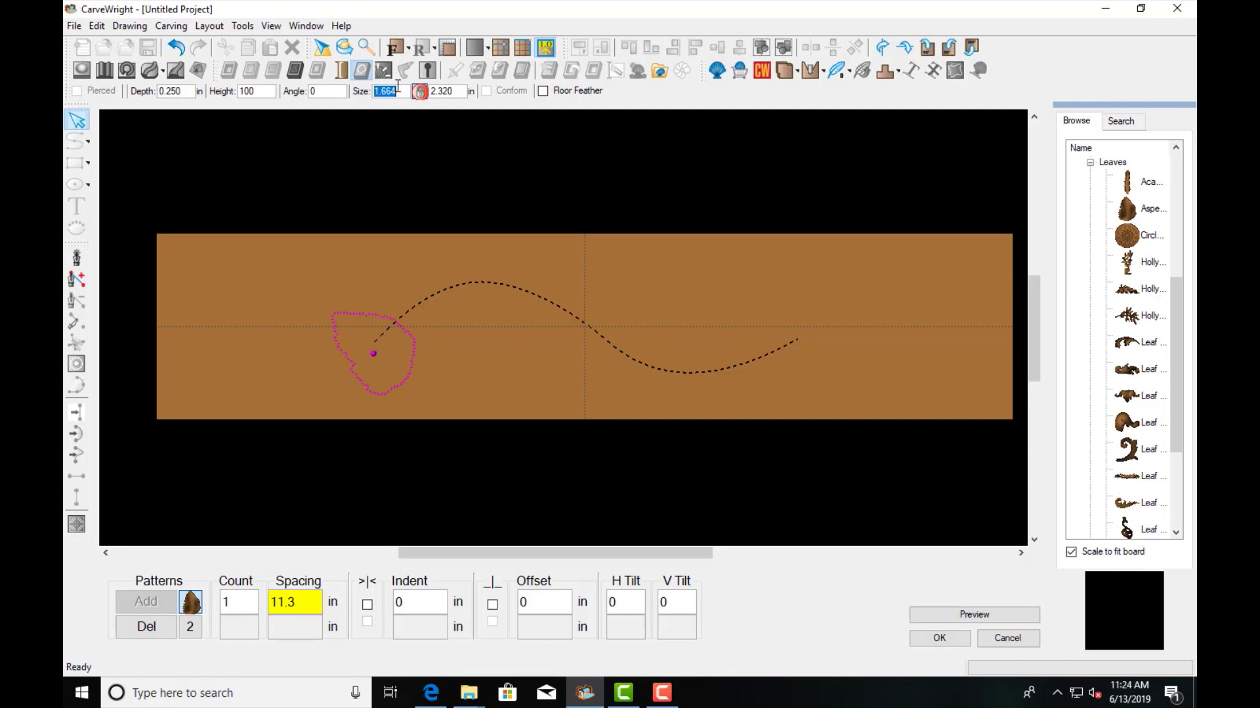
type("1")
key("Return")
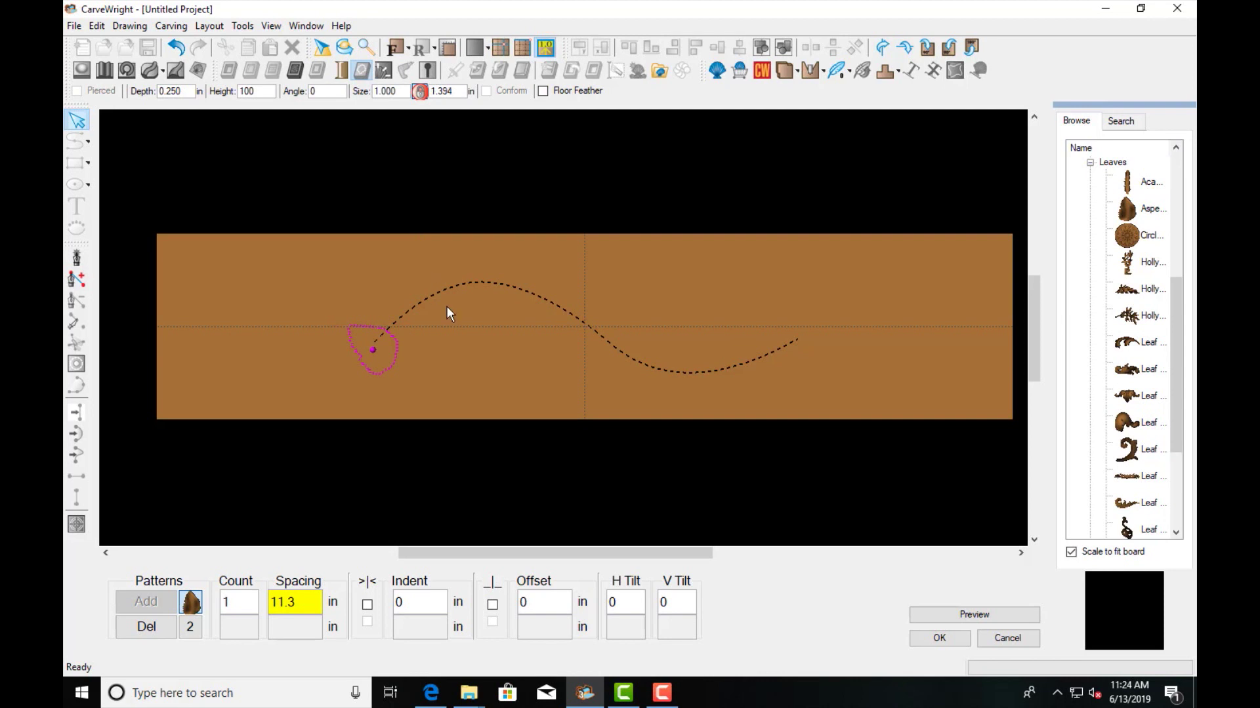
Step: Move the leaf just above the curve start, to indent 0.808 and offset 0.548 inches
left_click(371, 348)
left_click_drag(372, 328, 372, 325)
double_click(558, 600)
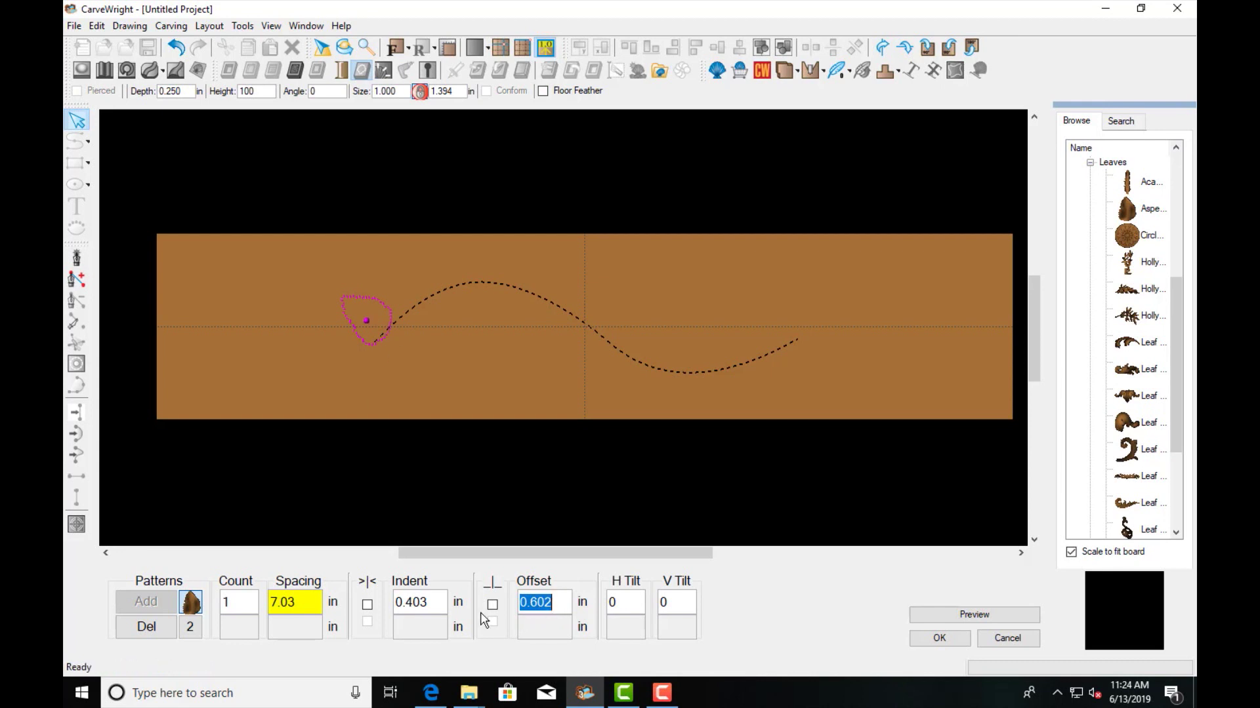
left_click(441, 603)
left_click(372, 311)
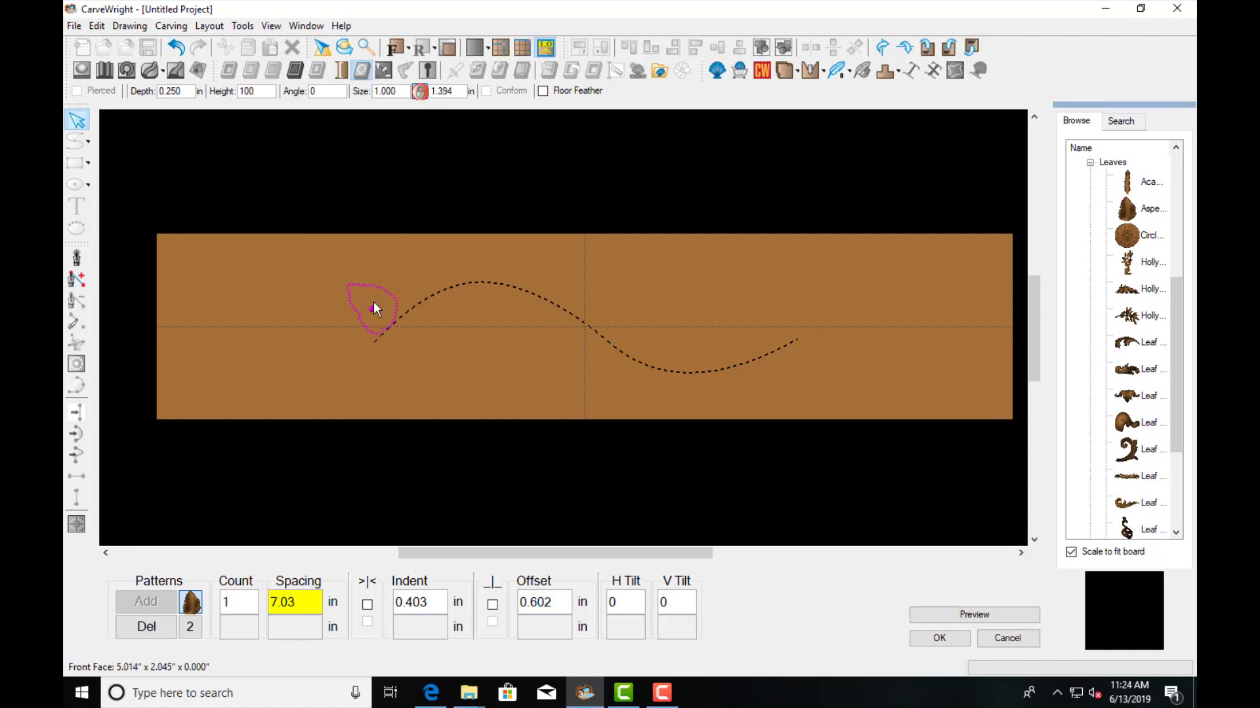
left_click_drag(372, 308, 376, 307)
left_click_drag(374, 311, 377, 306)
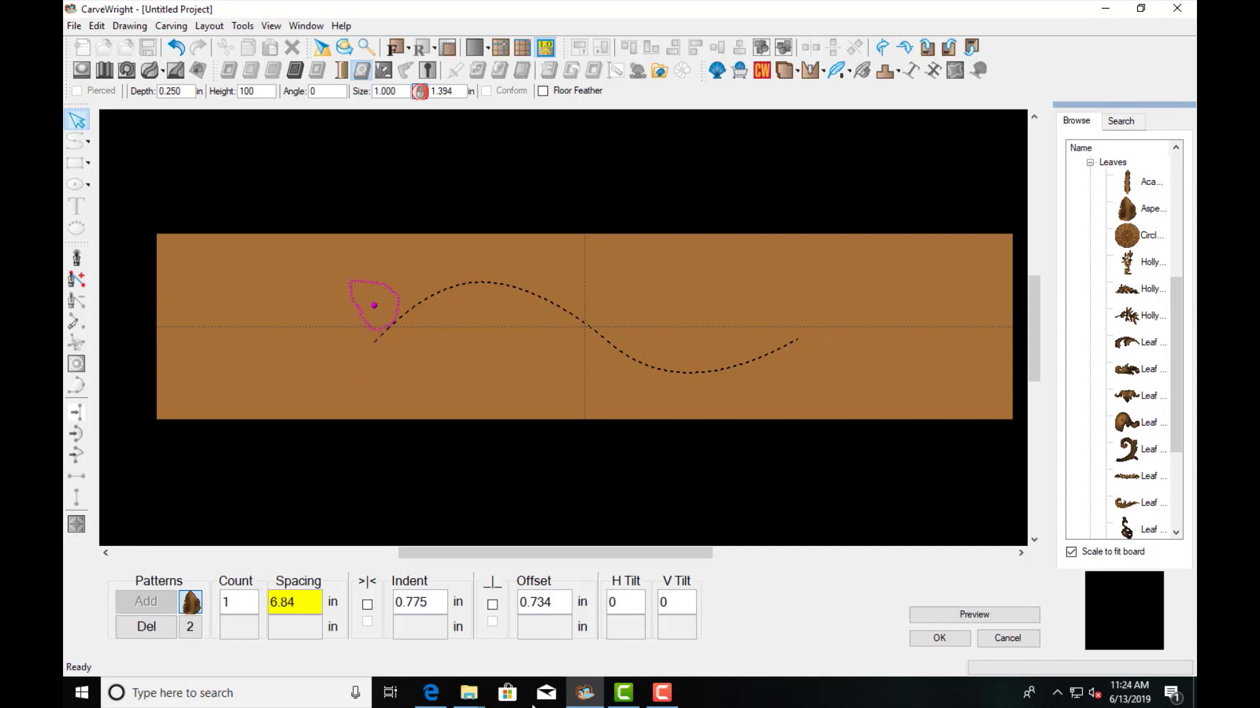
left_click(436, 602)
Step: Rotate the leaf to a 30 degree angle and deselect it
double_click(333, 92)
key("Return")
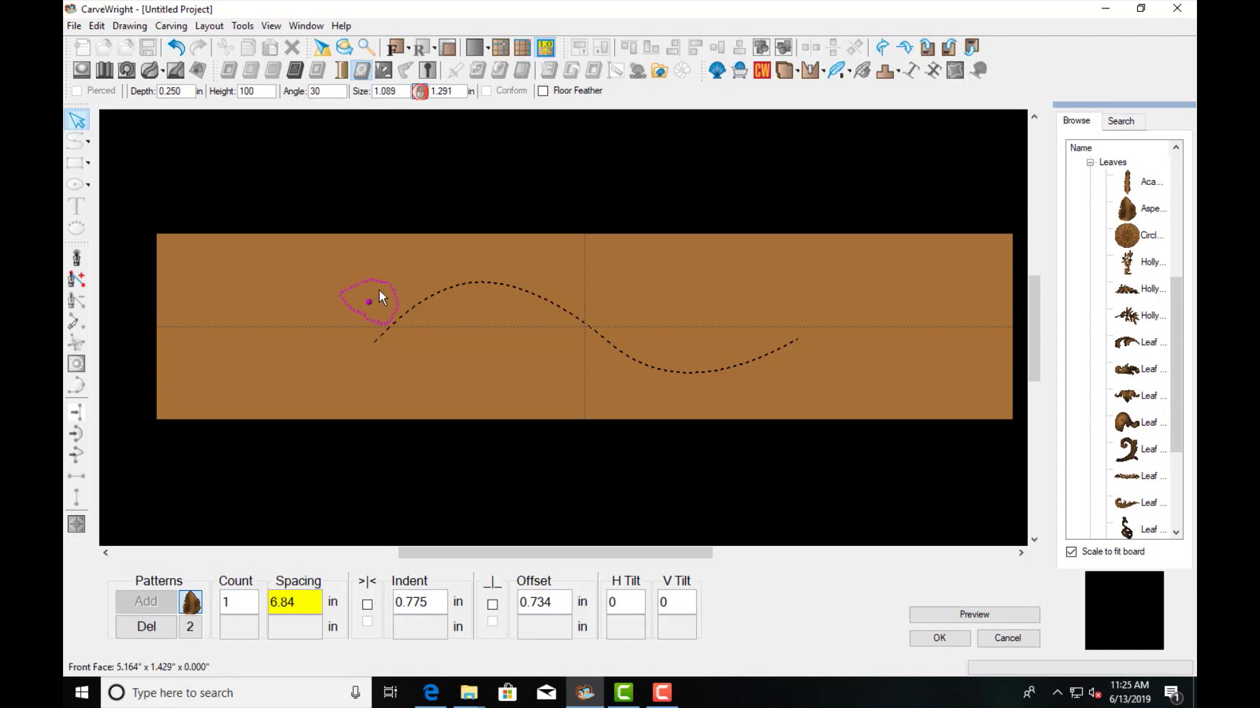
left_click_drag(378, 294, 404, 309)
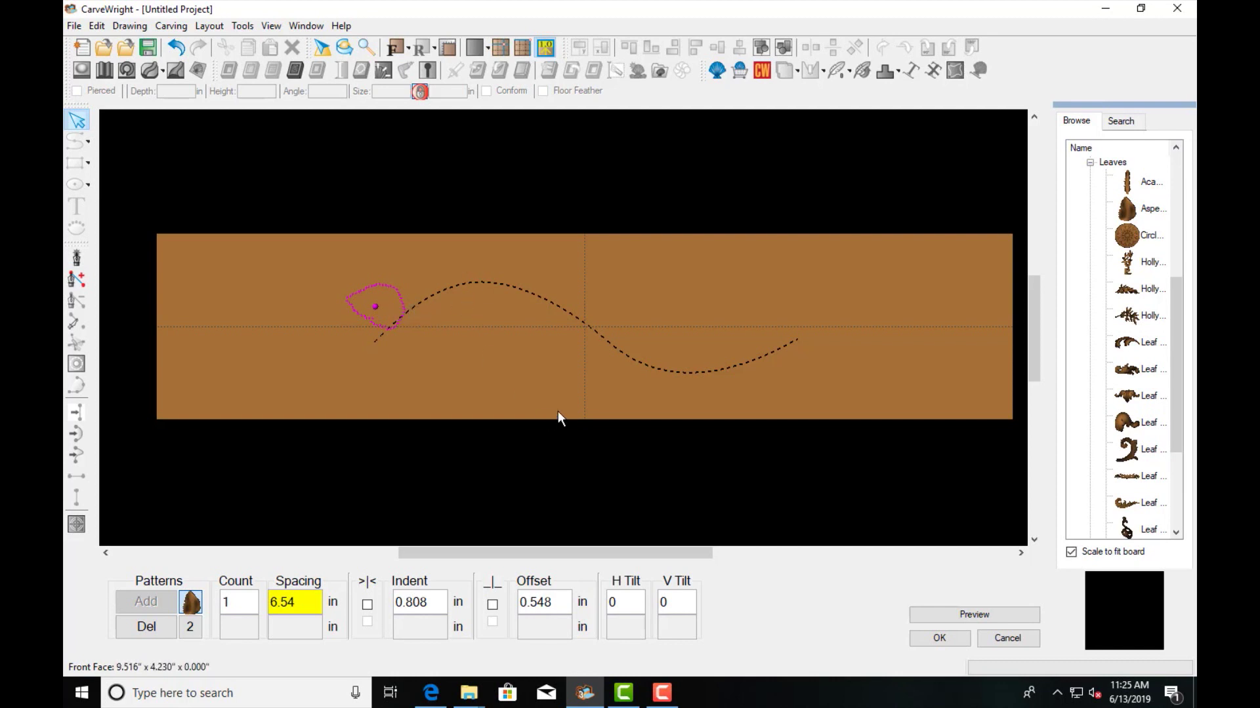
Step: Repeat the leaf 5 times spread to the curve's end and preview the carved leaves
double_click(242, 604)
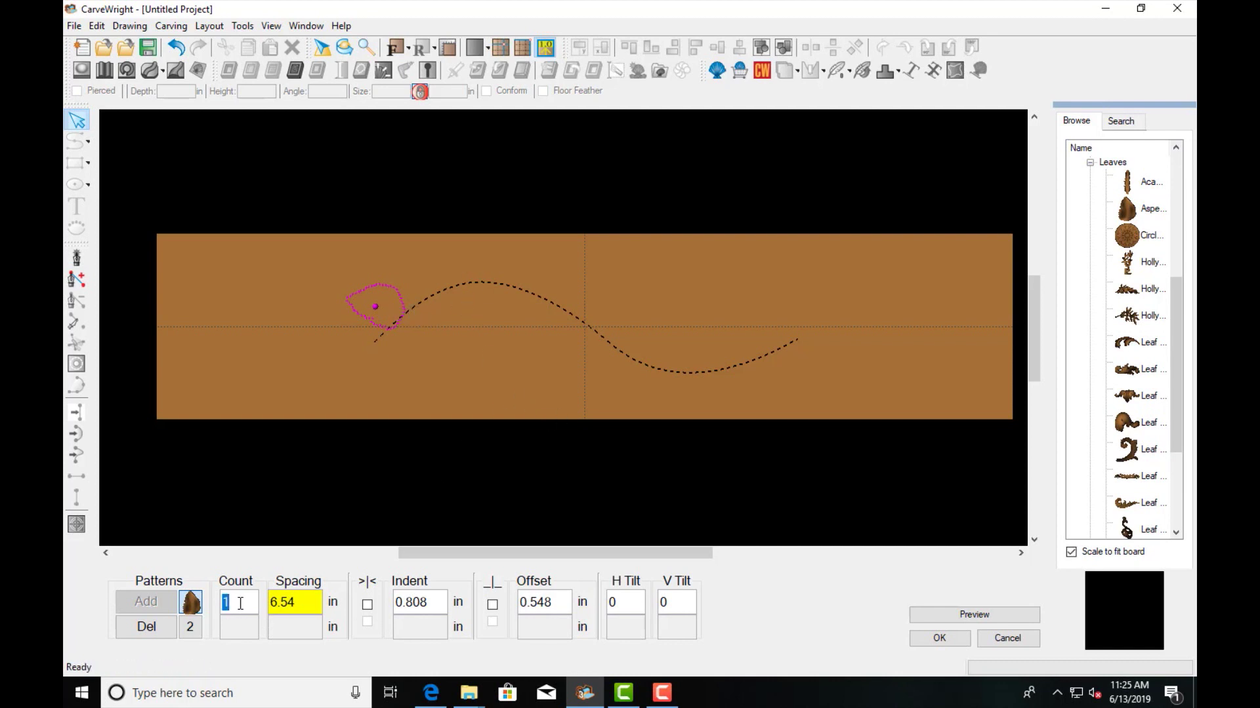
type("5")
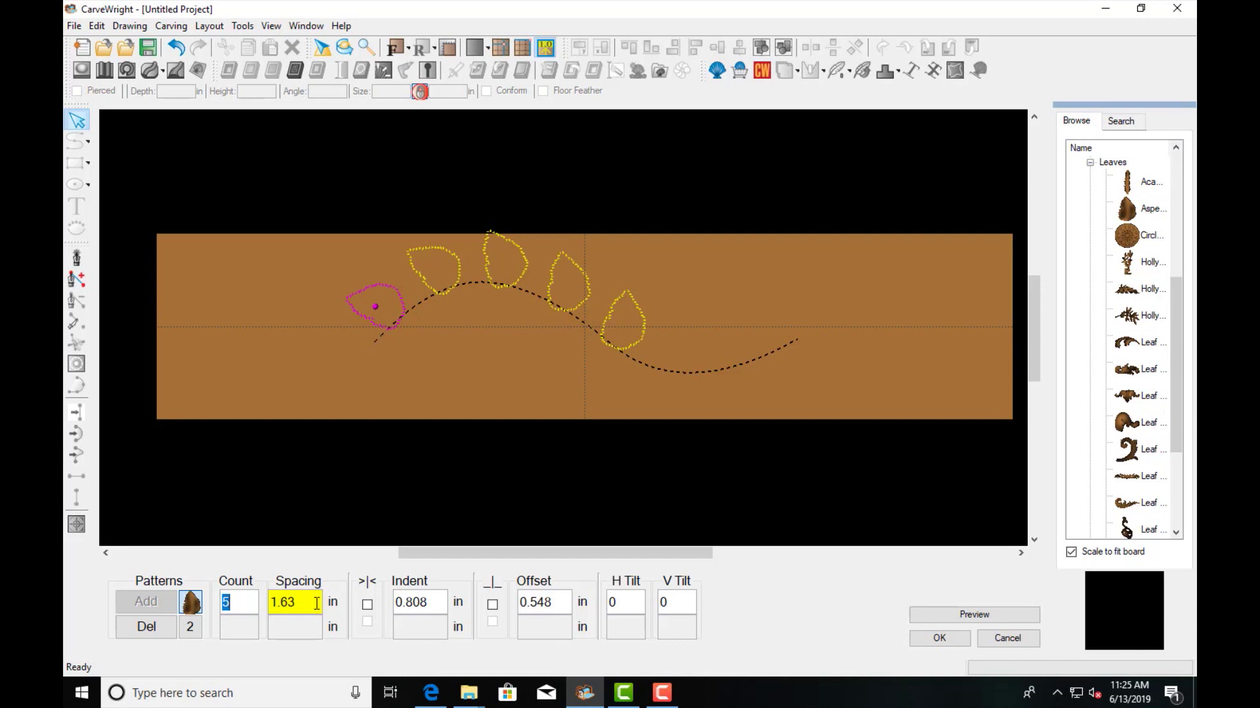
left_click(493, 605)
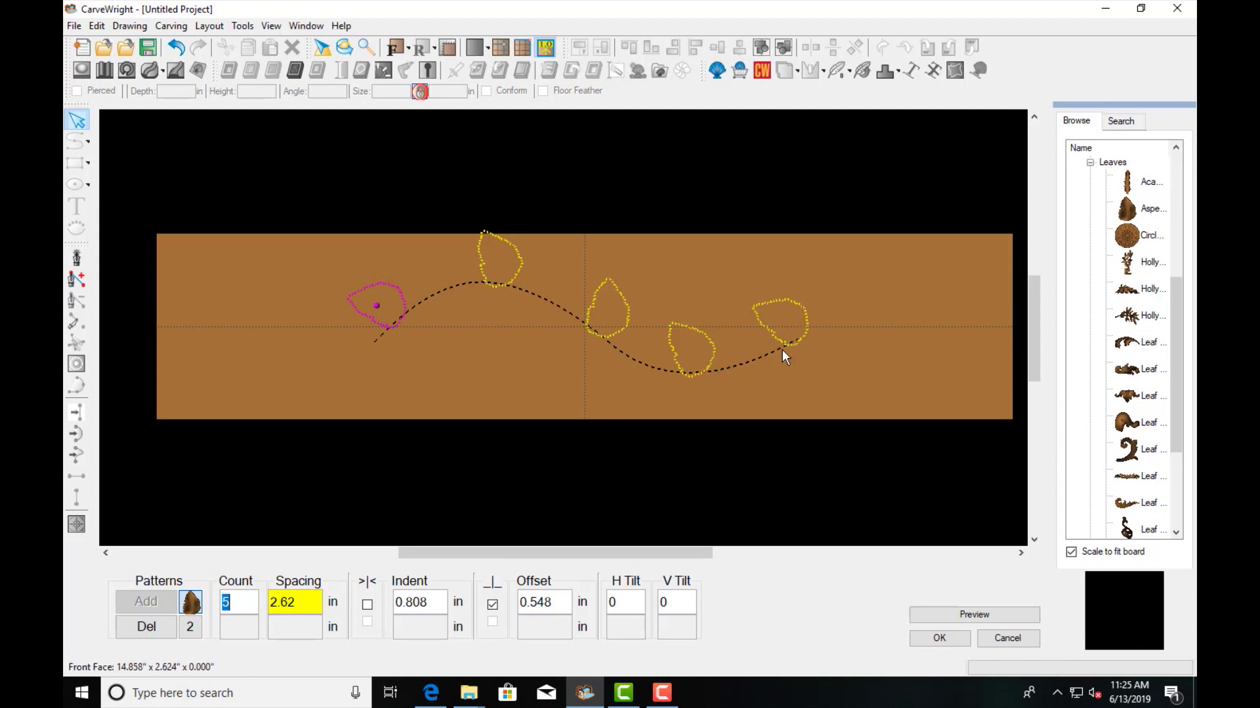
left_click(983, 615)
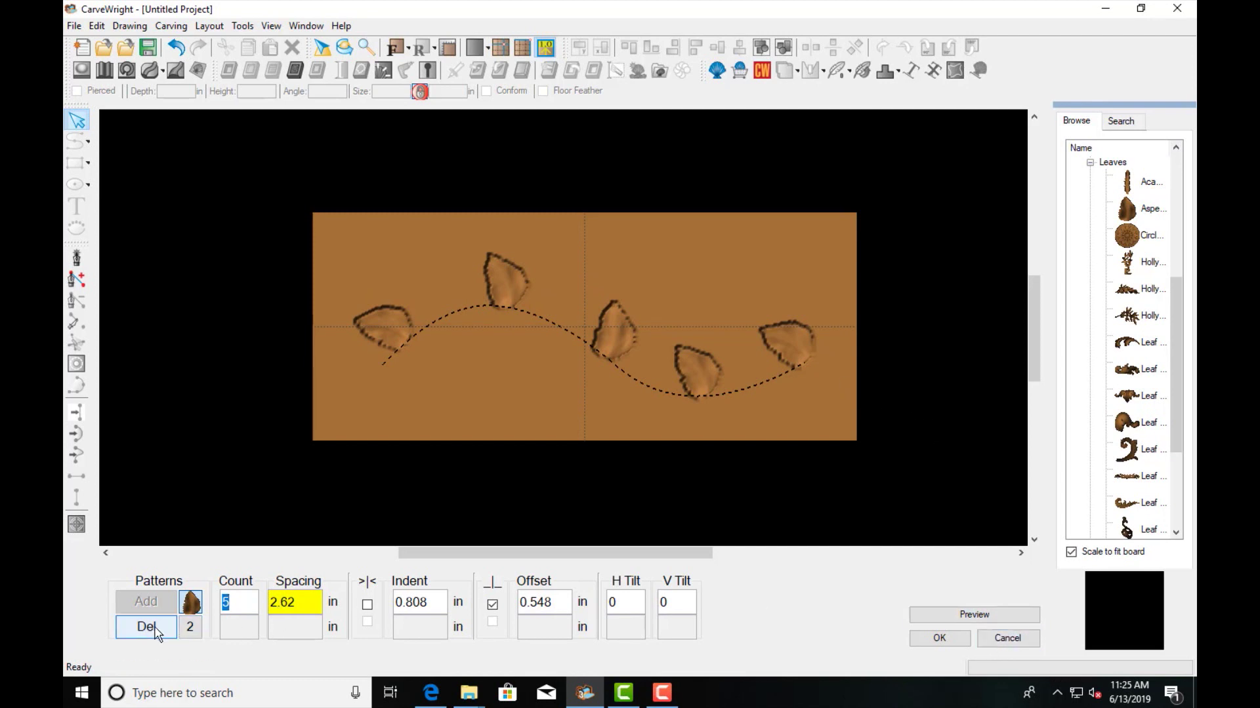
Step: Add the aspen leaf as the second pattern in slot 2, sized 1.000
left_click(190, 628)
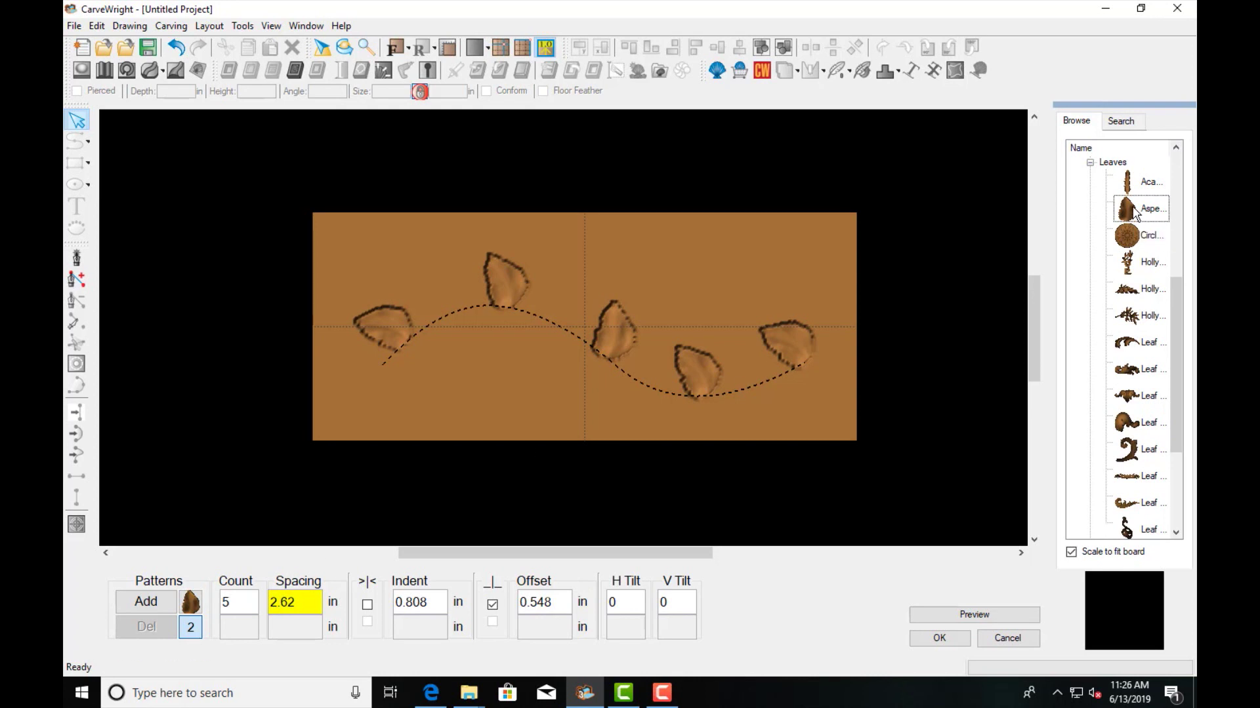
left_click(1133, 210)
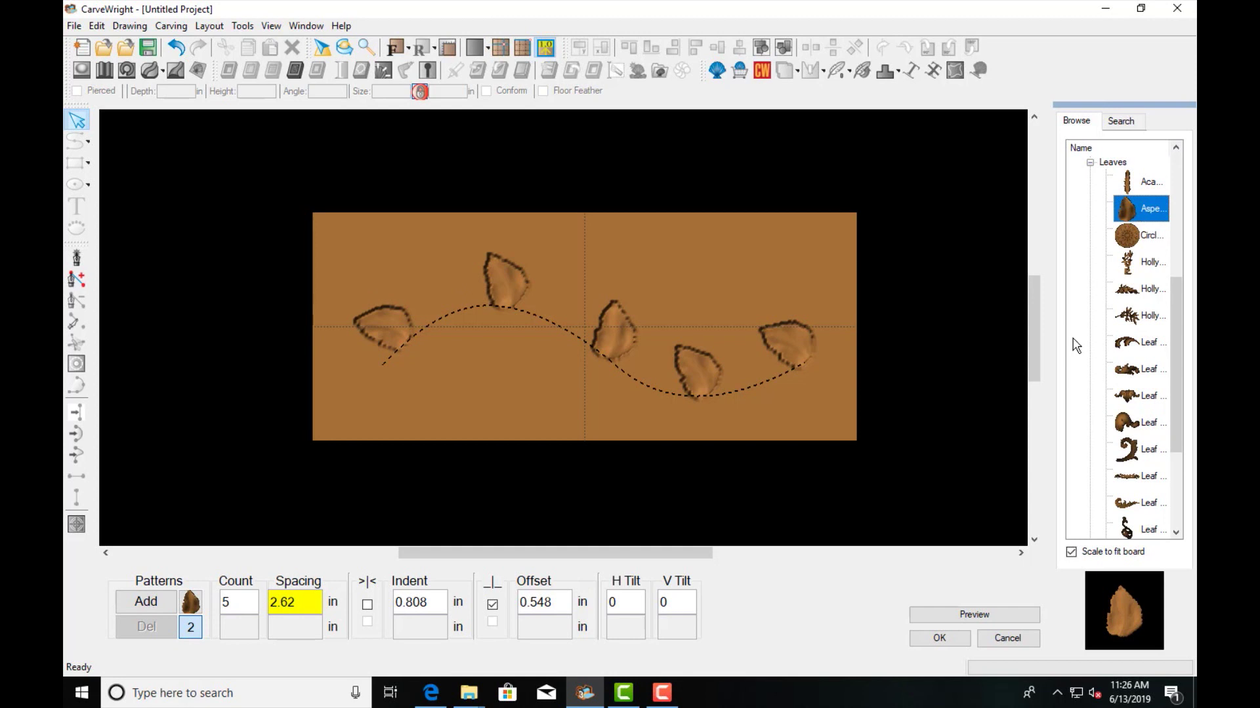
left_click(145, 602)
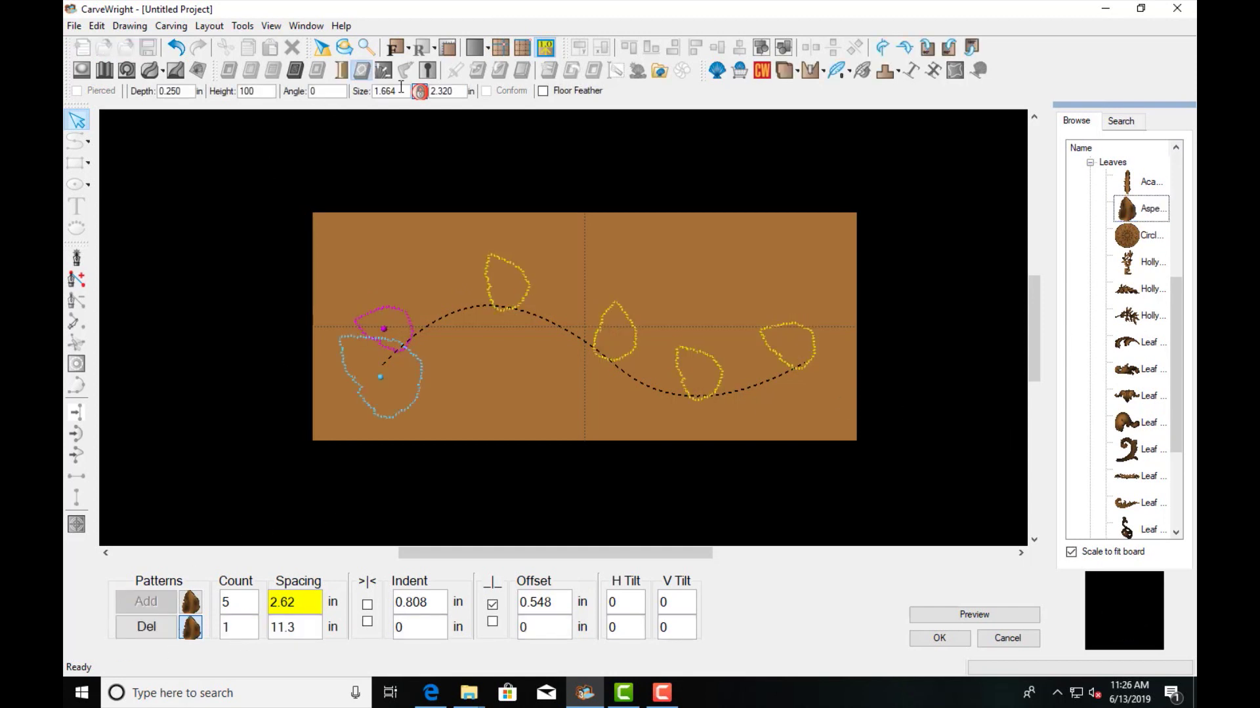
double_click(401, 91)
type("1")
key("Return")
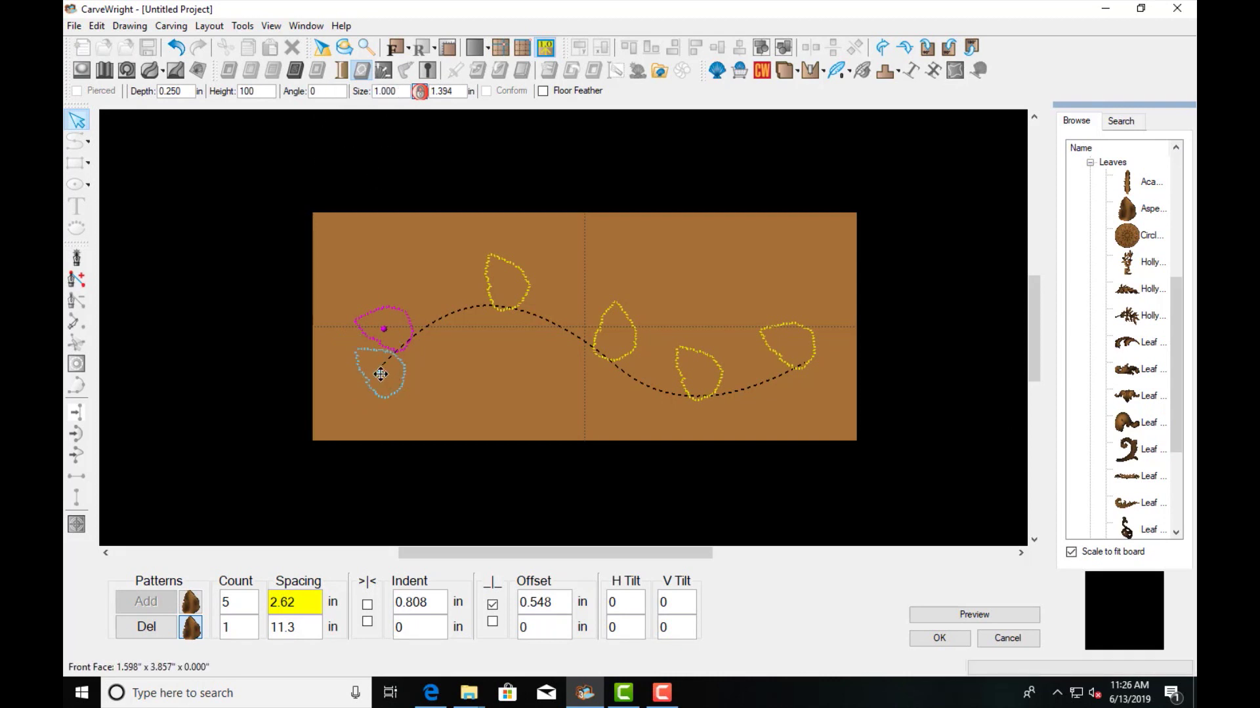
Step: Place the aspen leaf below the curve start, angled 130 degrees, repeated 5 times at size 1.000
left_click_drag(380, 374, 392, 375)
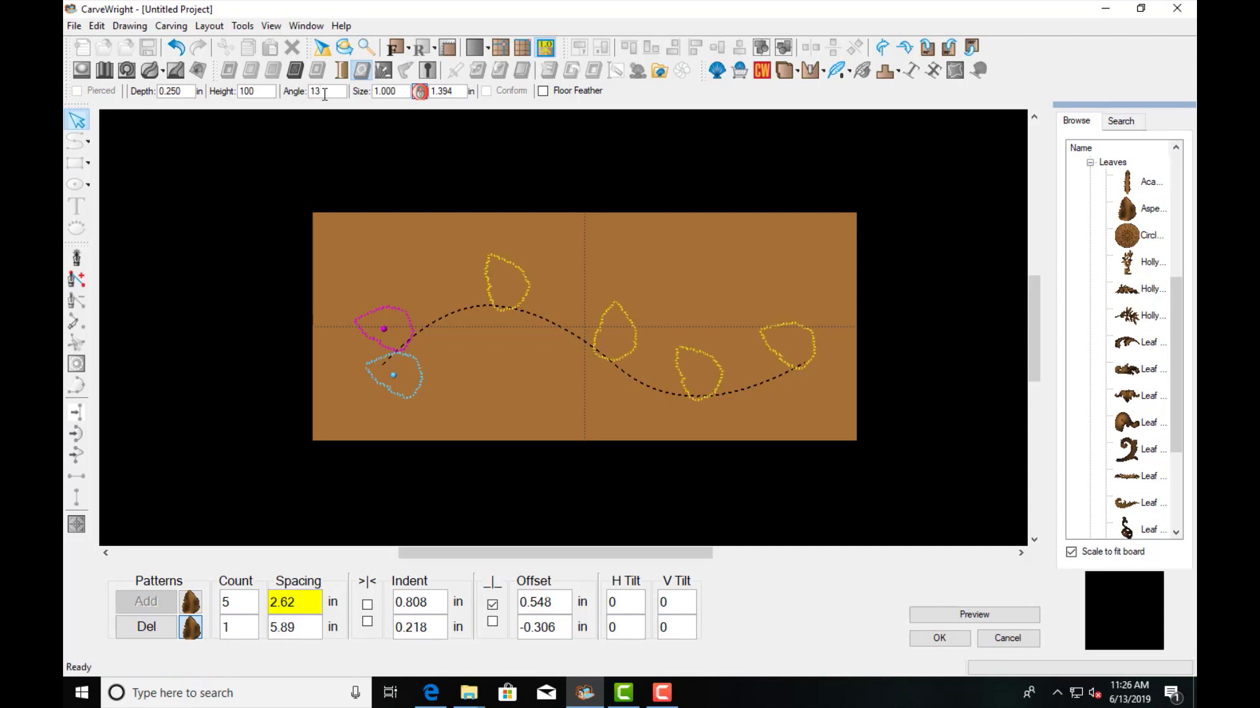
key("Return")
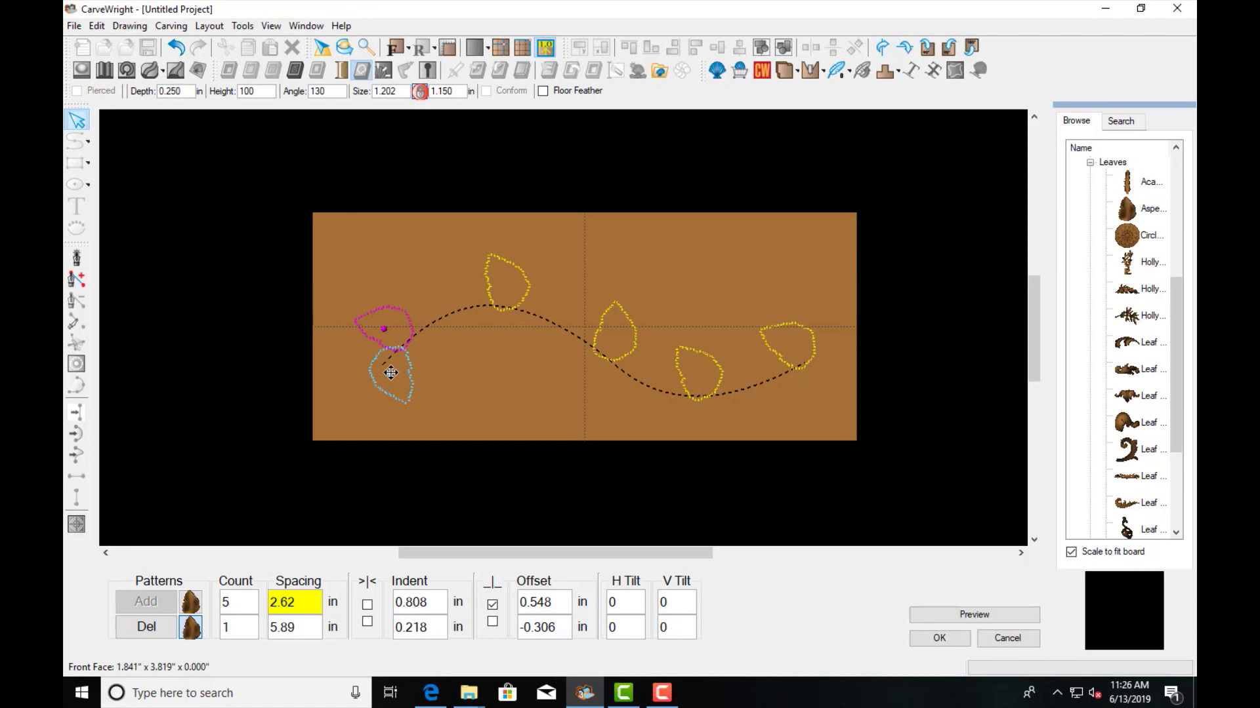
double_click(229, 628)
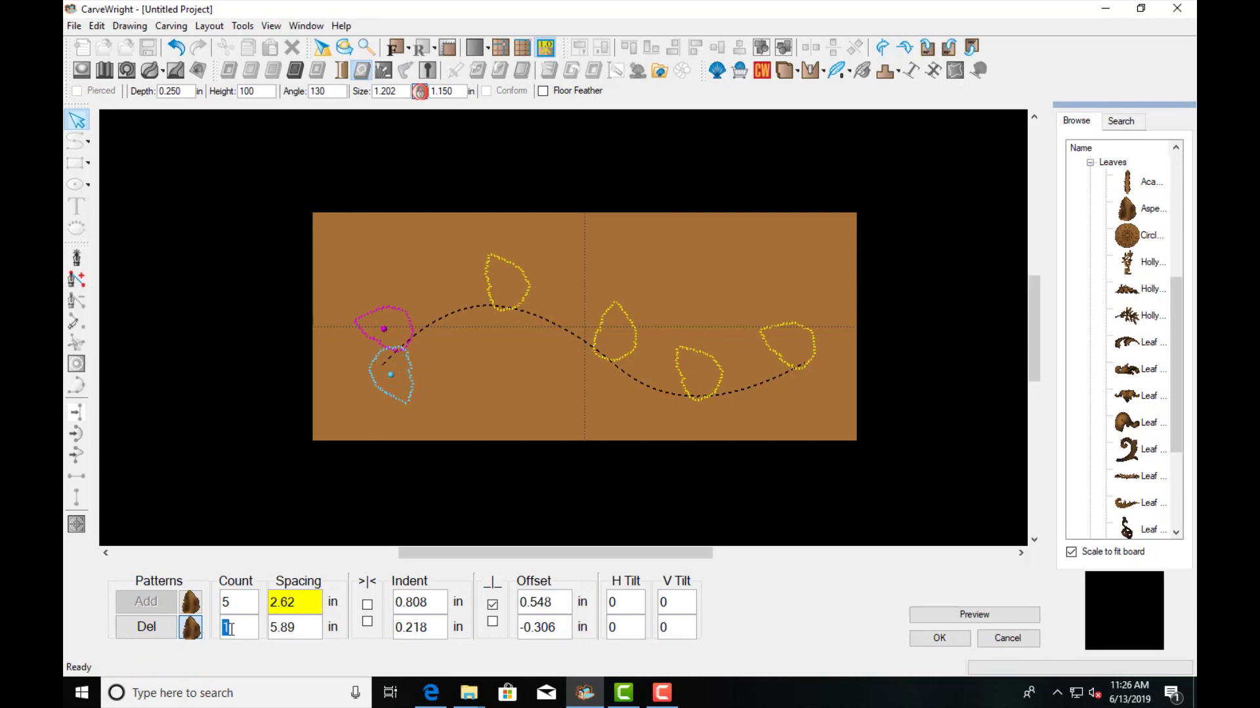
type("5")
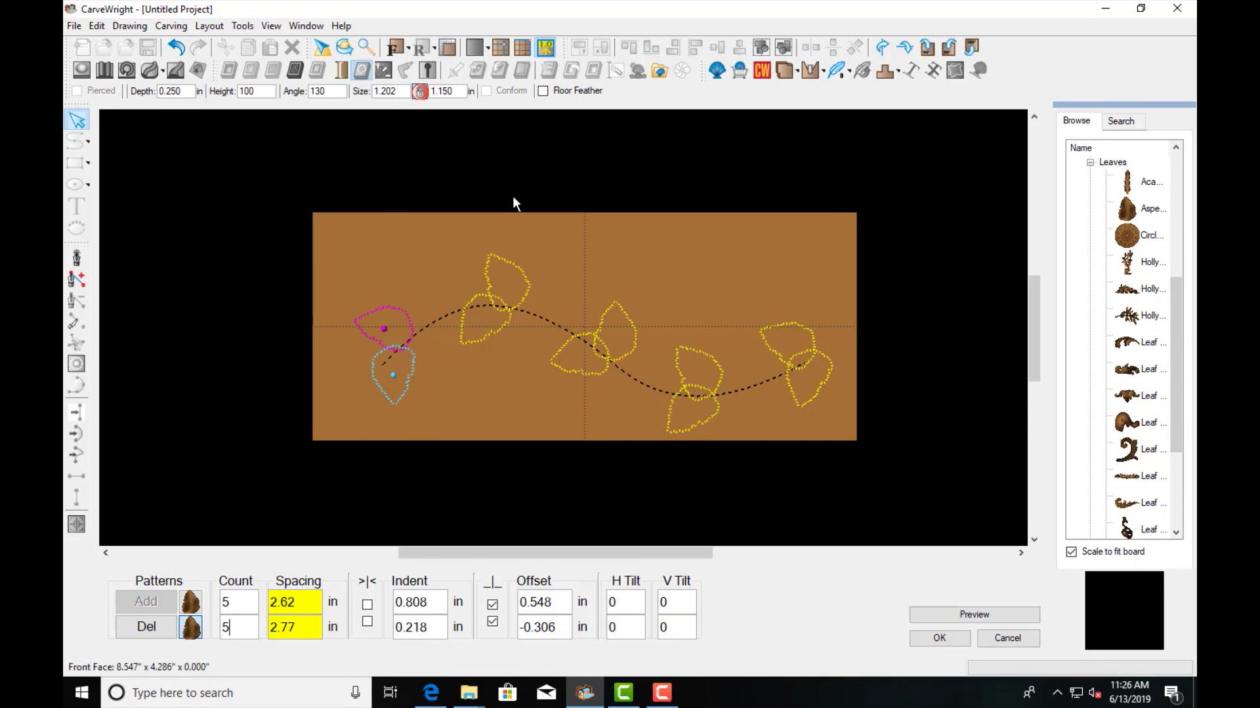
double_click(387, 91)
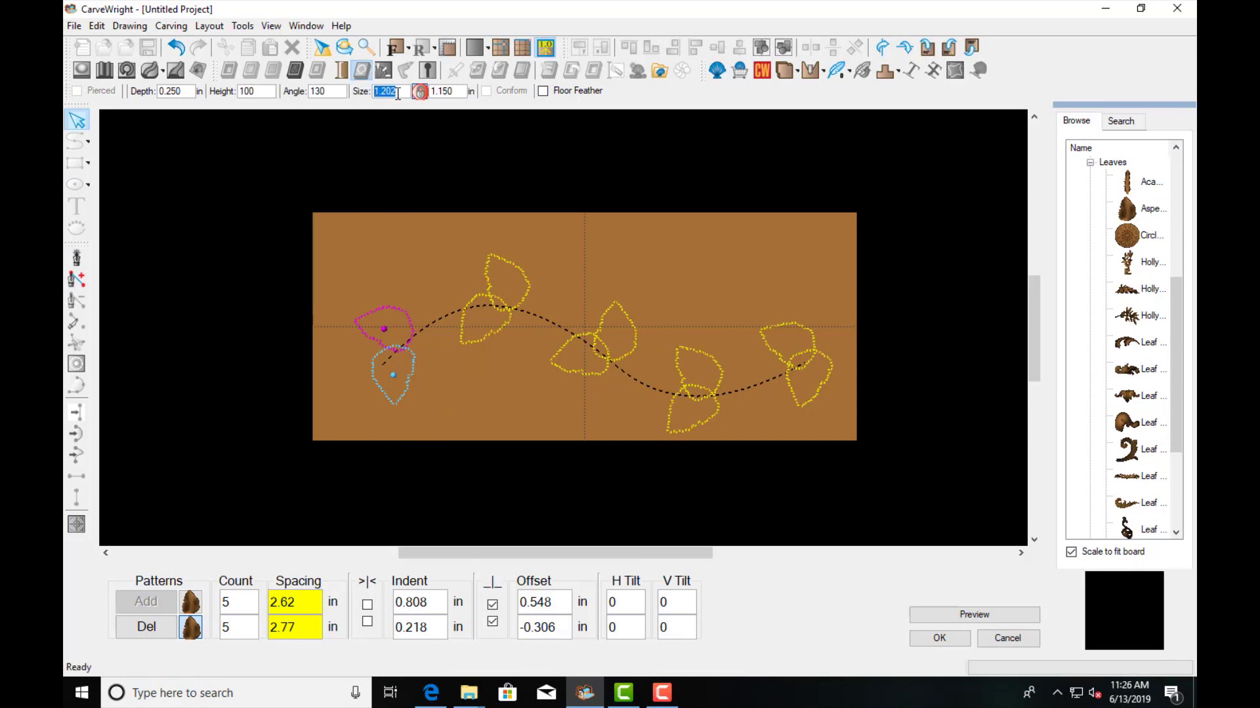
type("1")
key("Return")
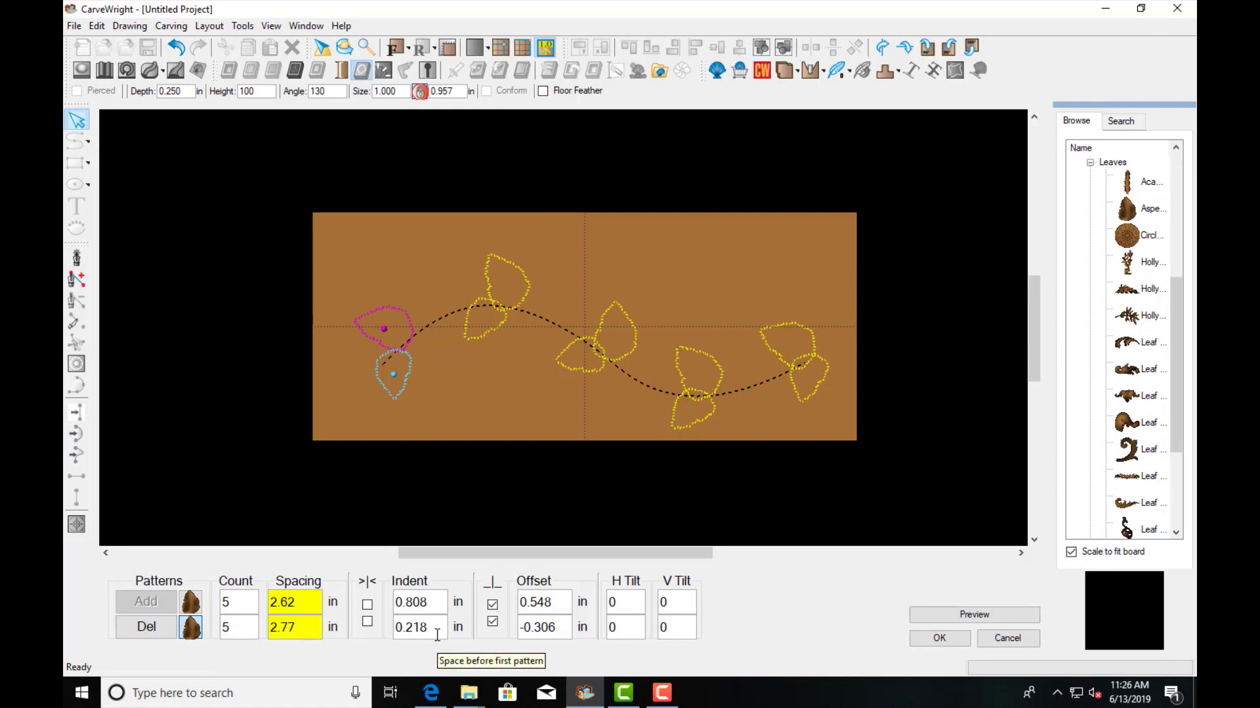
Step: Shift the cyan leaf to indent 0.472 and offset -0.4, cut its count to 4, and preview
left_click(399, 369)
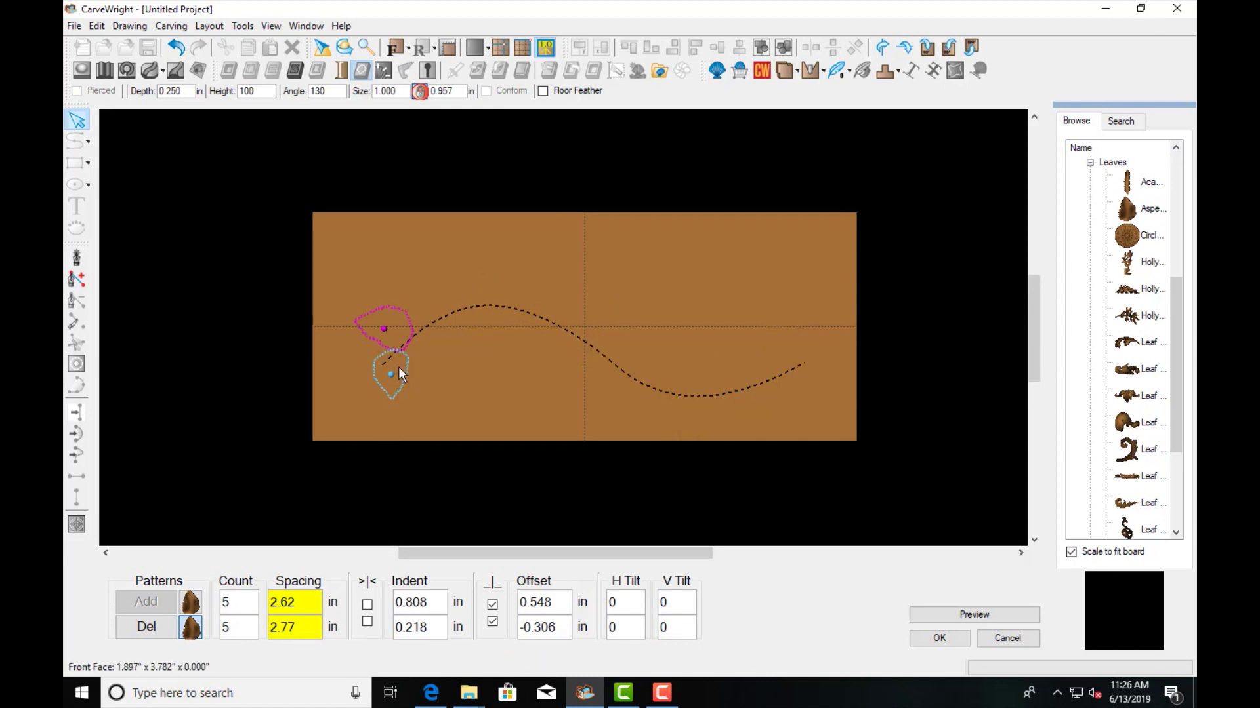
mouse_move(404, 367)
left_mouse_down()
mouse_move(414, 363)
mouse_move(402, 371)
left_mouse_up()
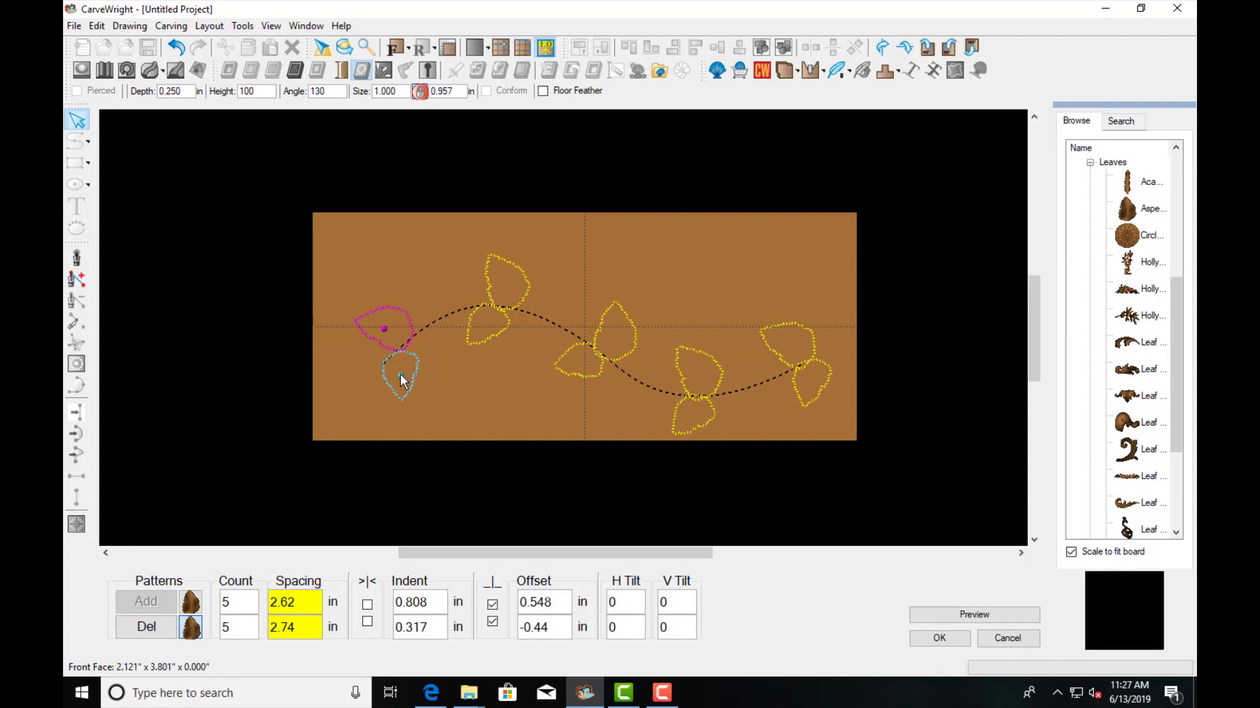
left_click_drag(400, 374, 406, 366)
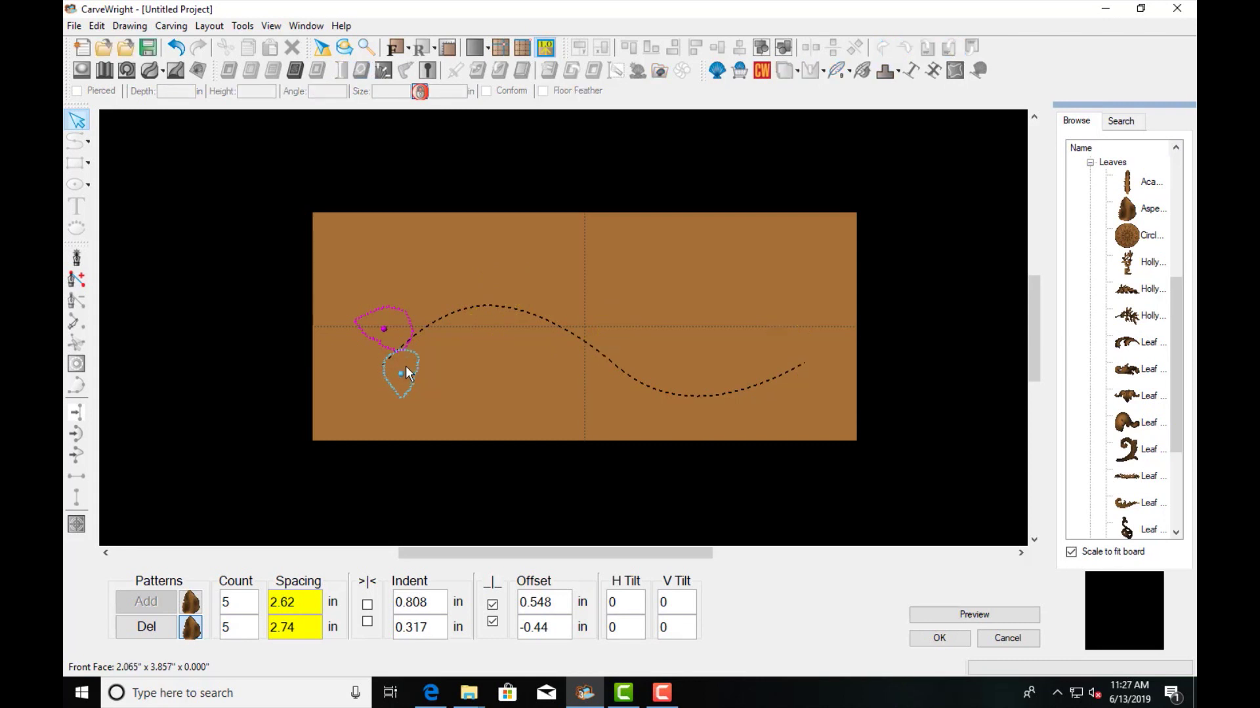
double_click(241, 629)
type("4")
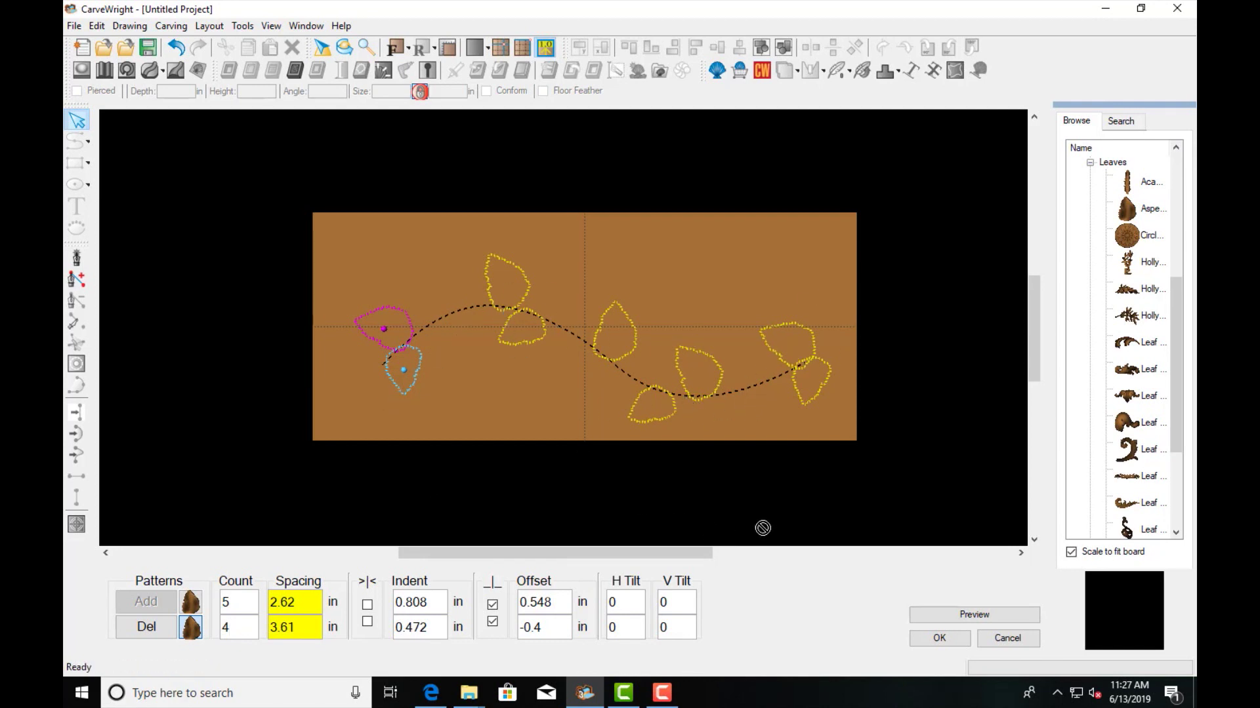
left_click(979, 612)
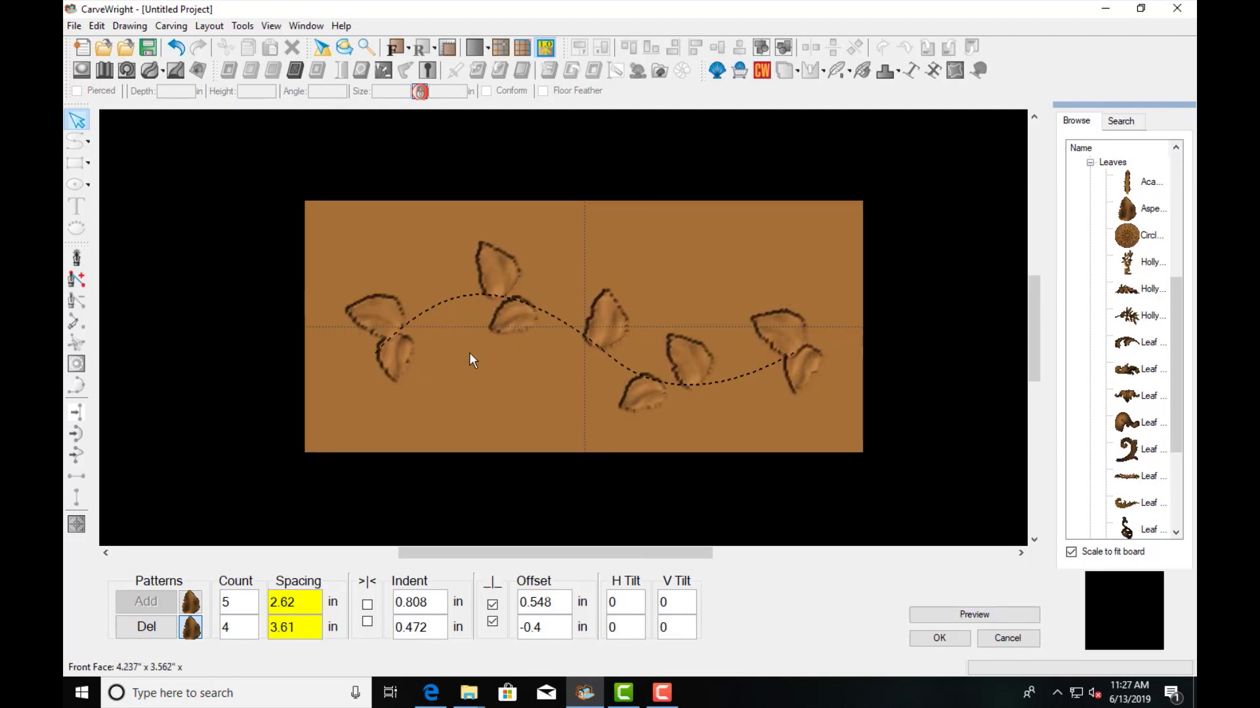
scroll(440, 360, "up", 1)
scroll(424, 361, "down", 2)
scroll(446, 360, "up", 4)
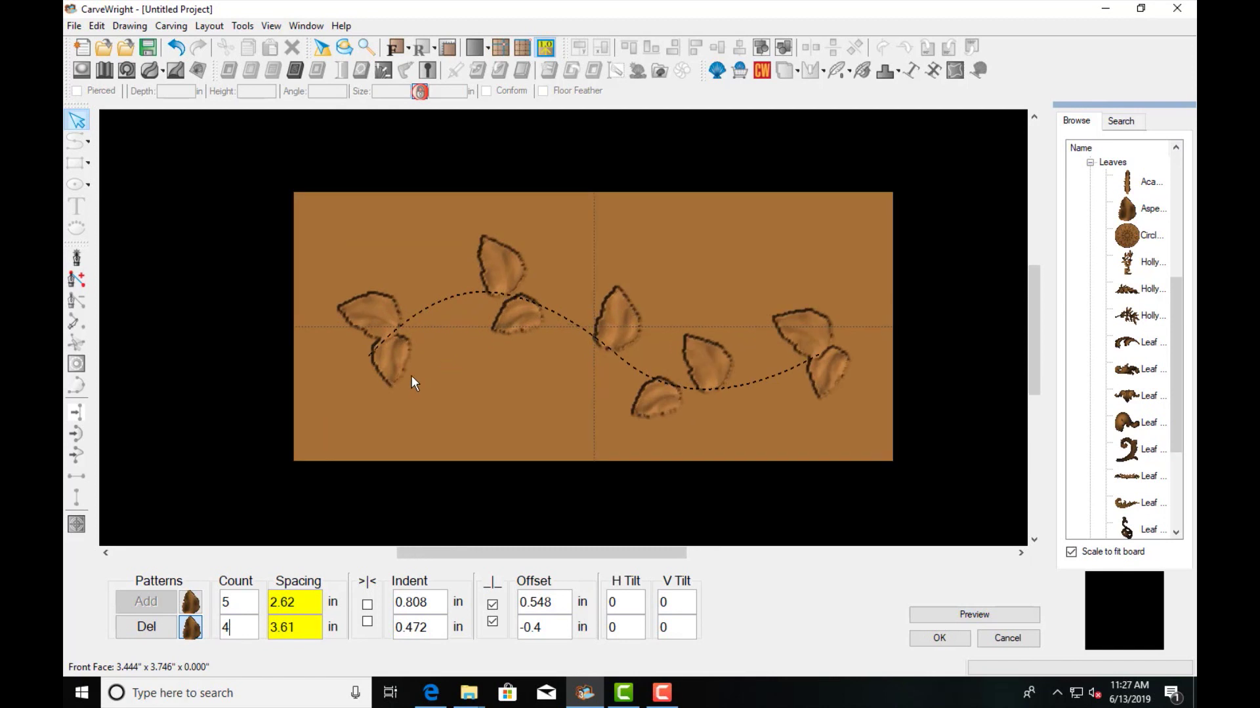
scroll(406, 376, "up", 1)
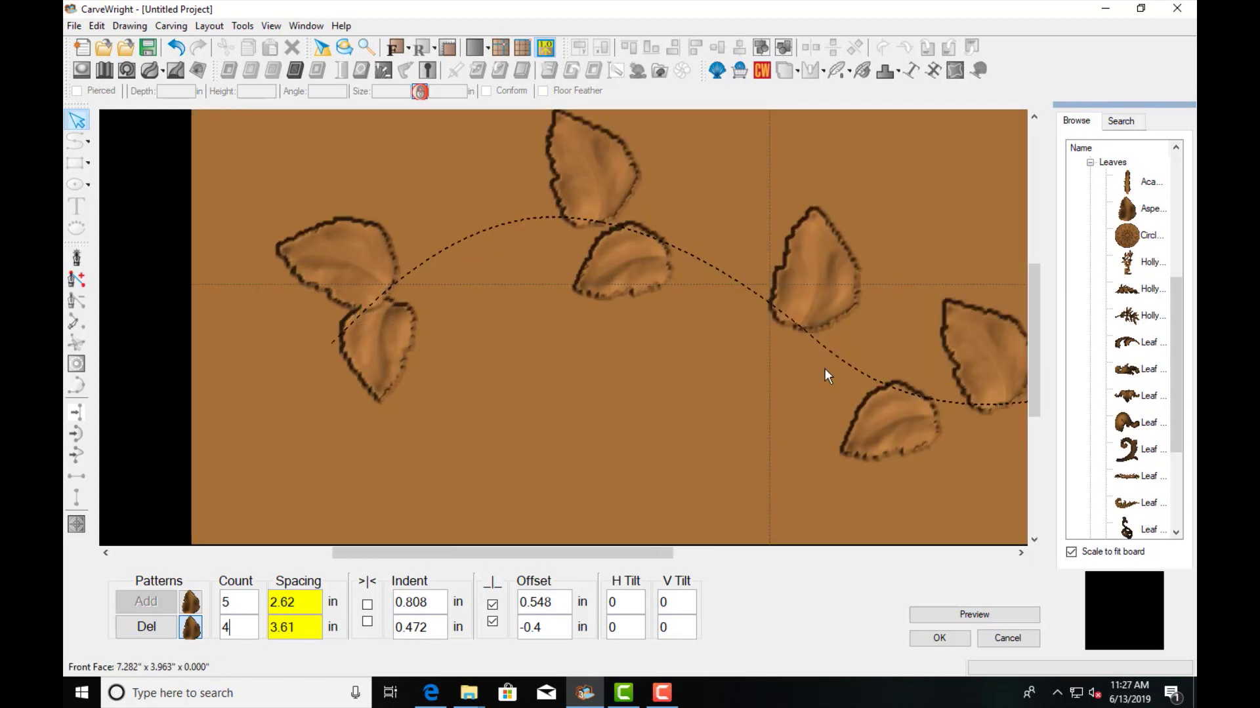
scroll(824, 368, "up", 1)
scroll(852, 377, "down", 2)
scroll(918, 394, "down", 2)
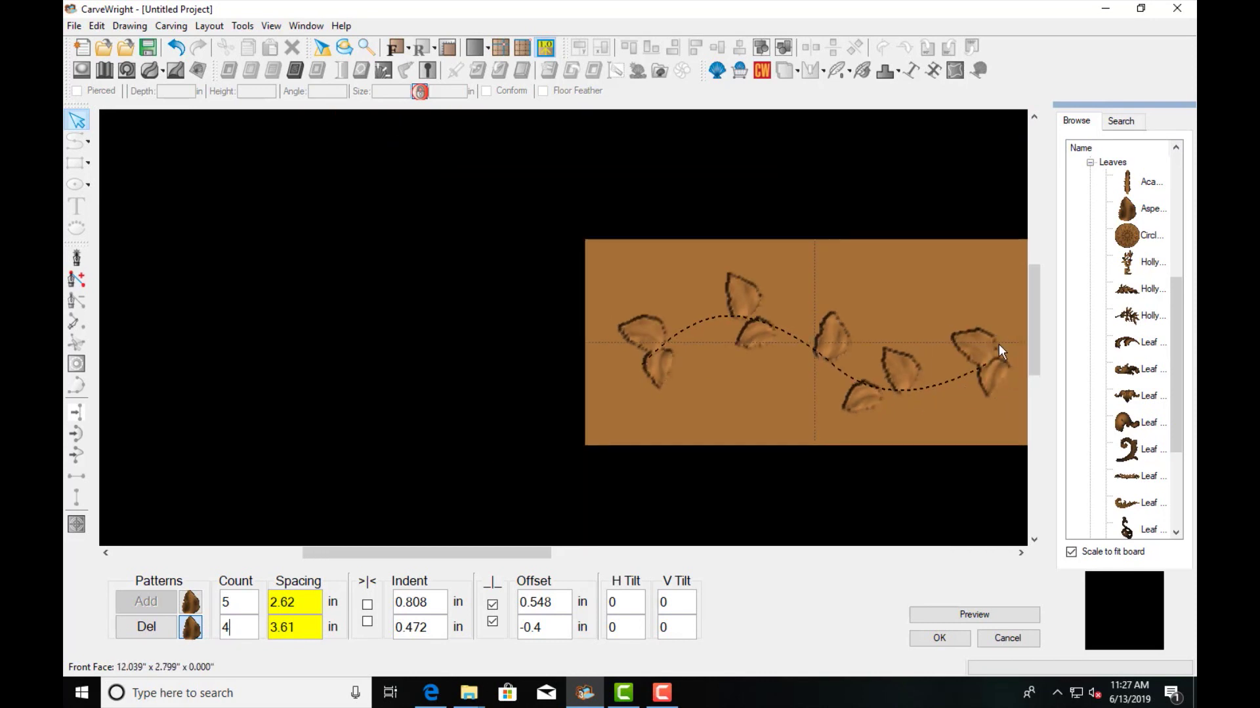
scroll(998, 354, "up", 3)
scroll(987, 368, "down", 1)
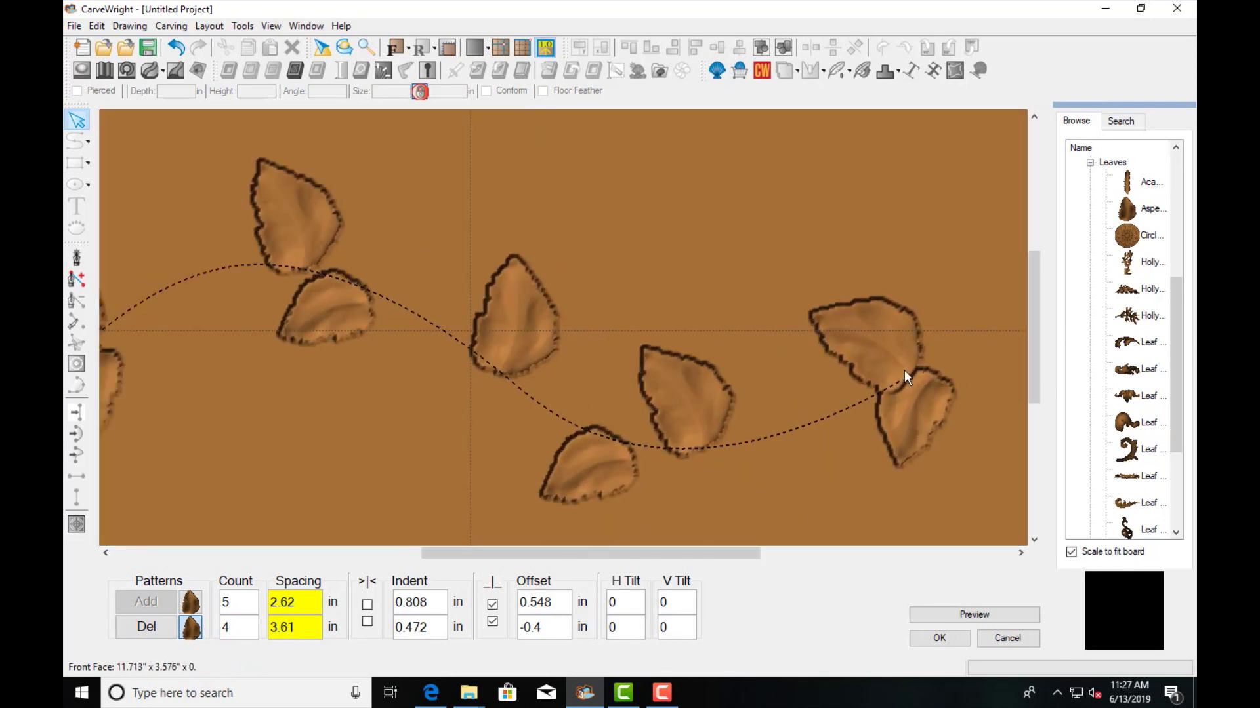
scroll(848, 411, "down", 1)
scroll(848, 410, "up", 1)
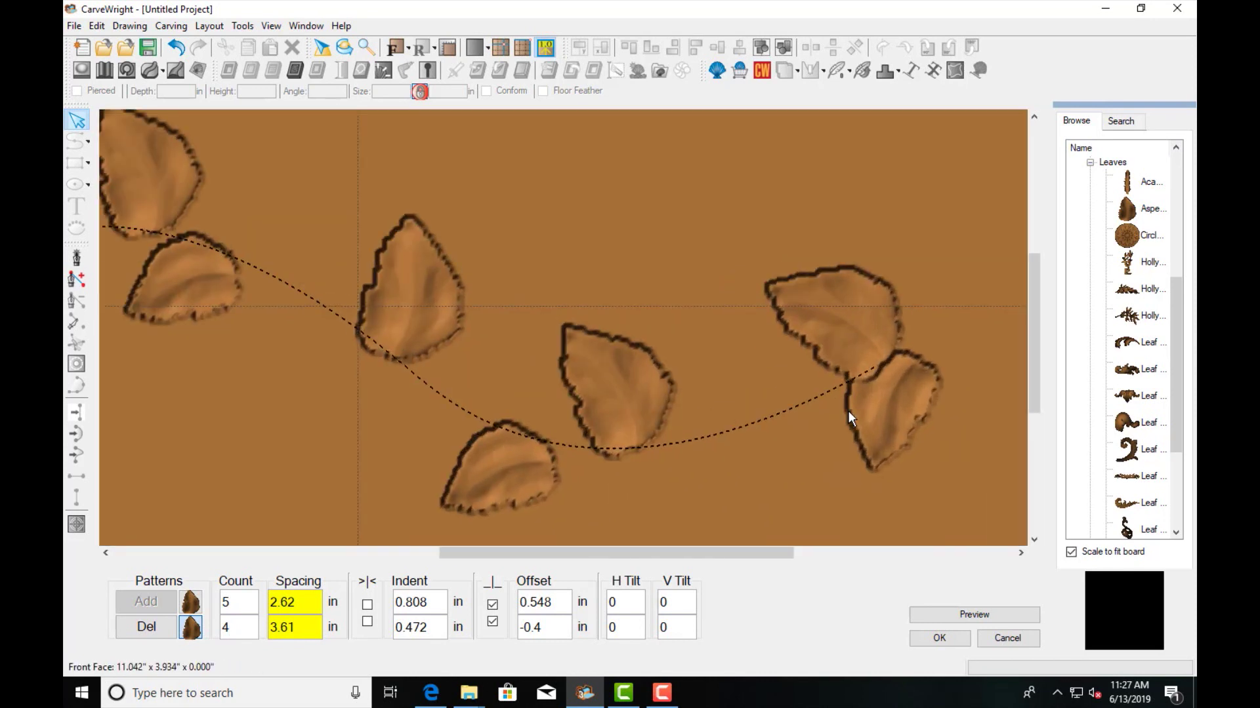
scroll(847, 411, "down", 2)
scroll(512, 413, "up", 2)
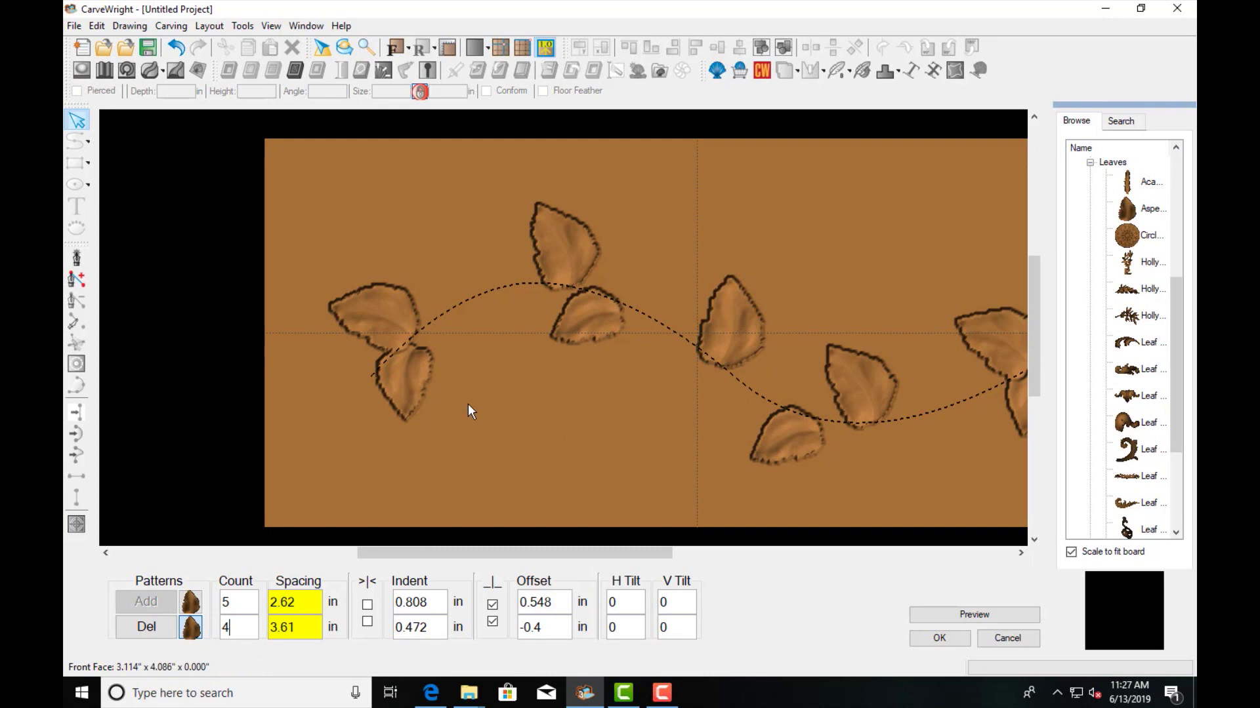
Step: Give the first leaf row H Tilt 5 and V Tilt 9, then preview the carving
double_click(626, 602)
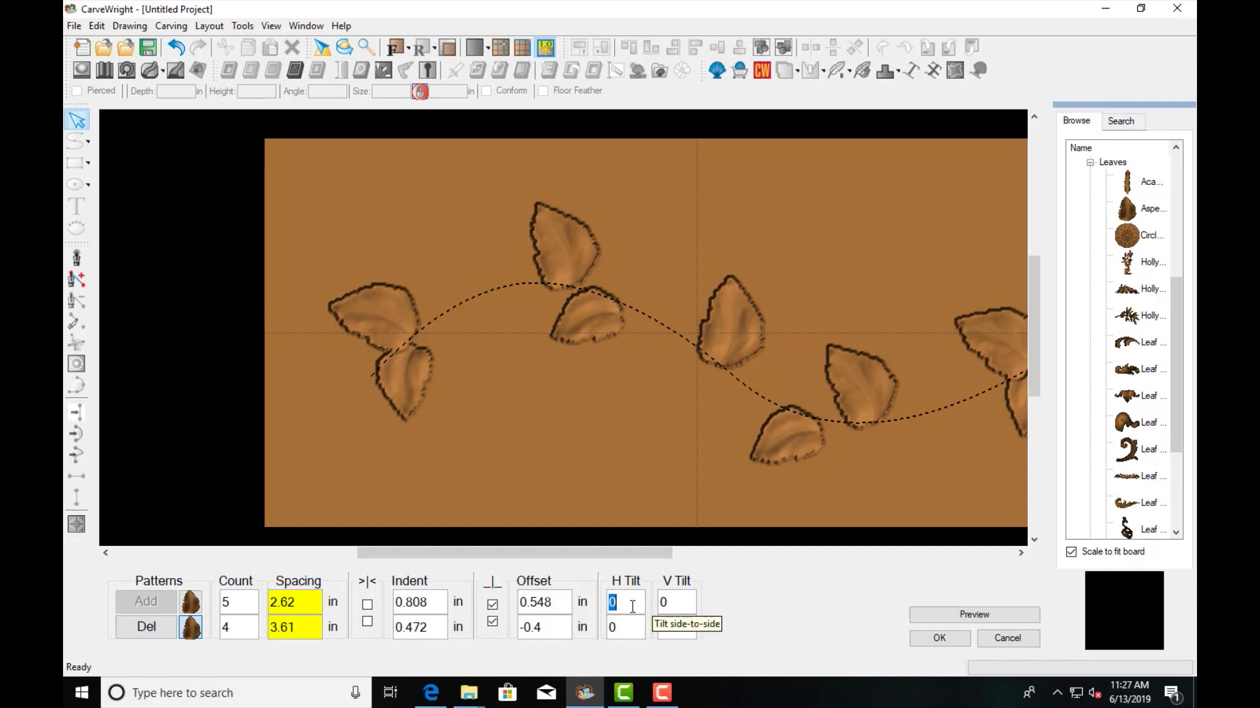
type("5")
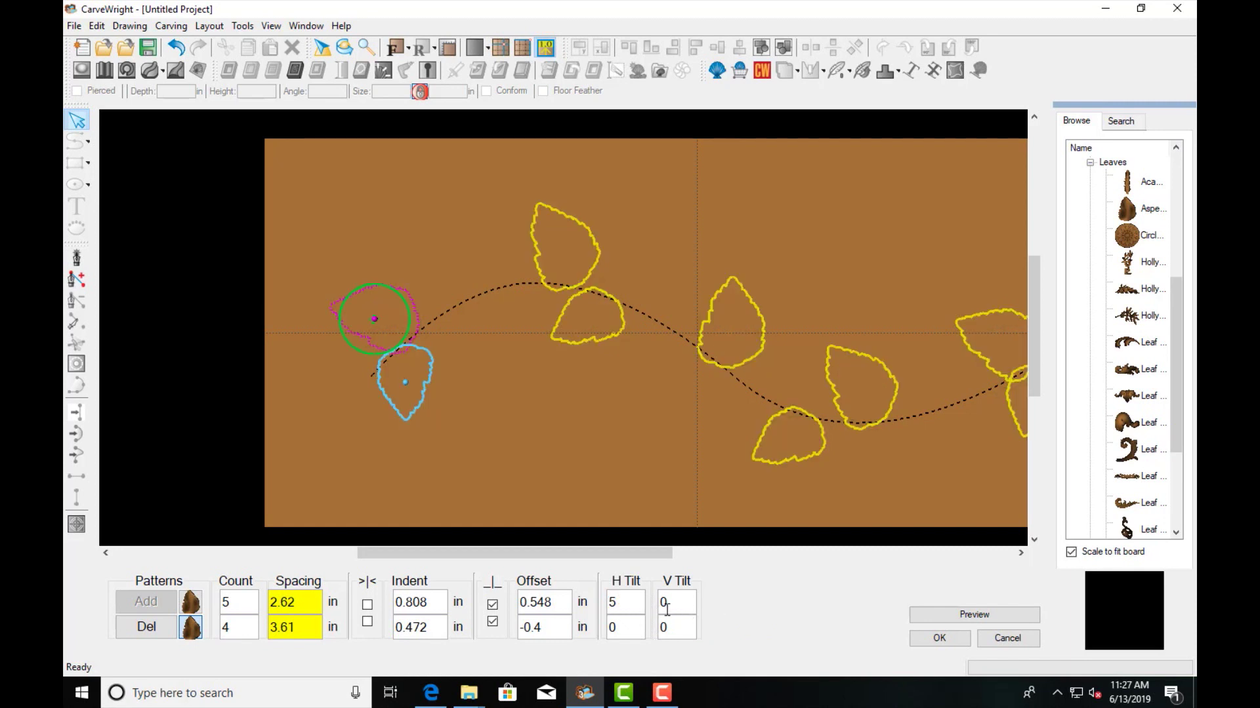
double_click(680, 602)
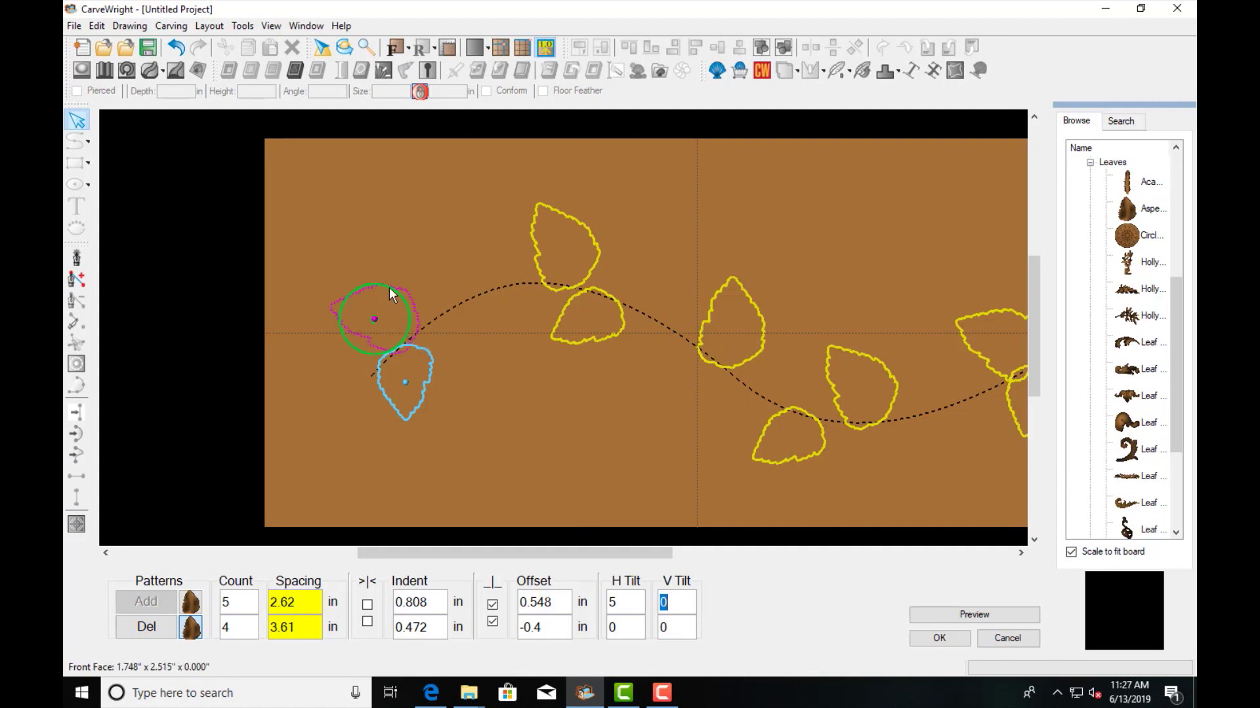
double_click(620, 602)
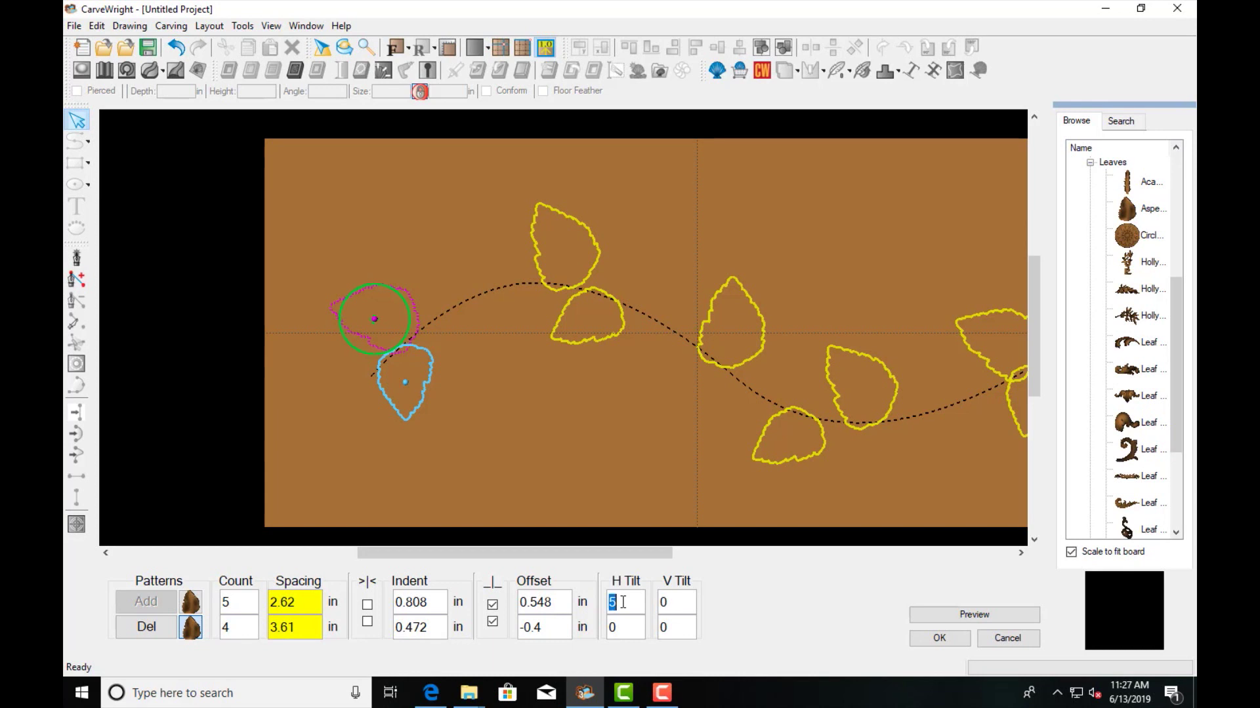
type("5")
key("Tab")
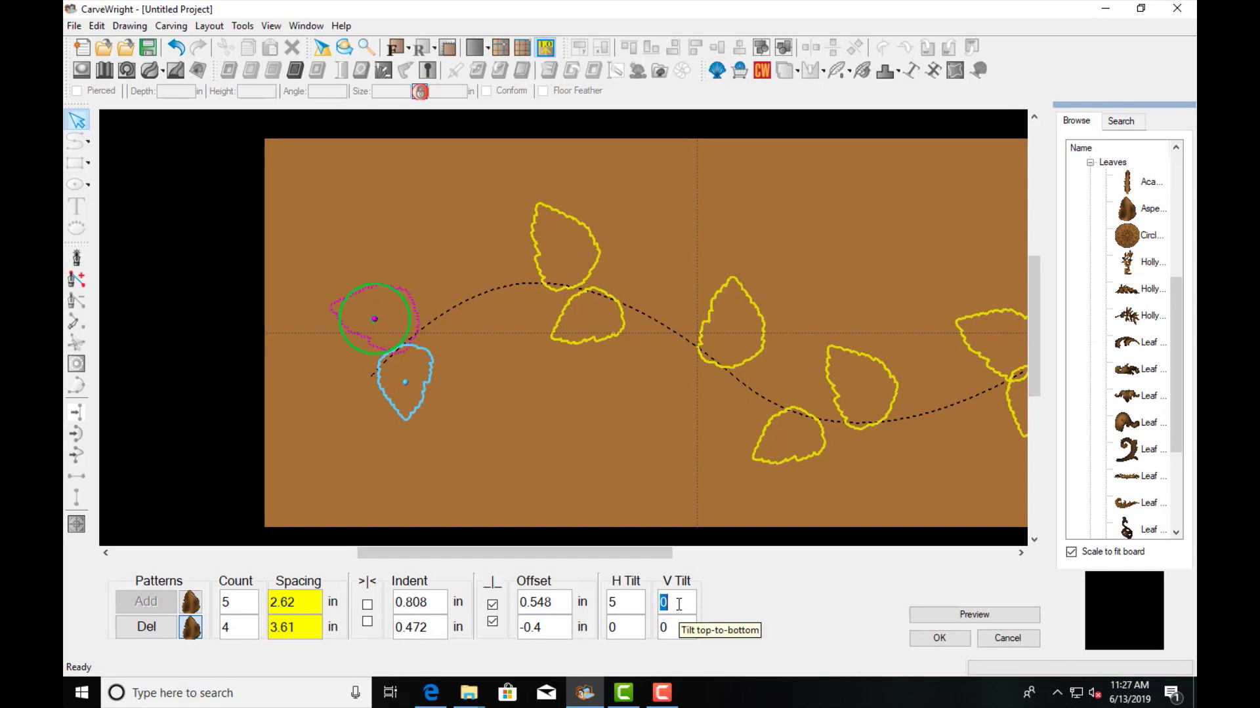
type("9")
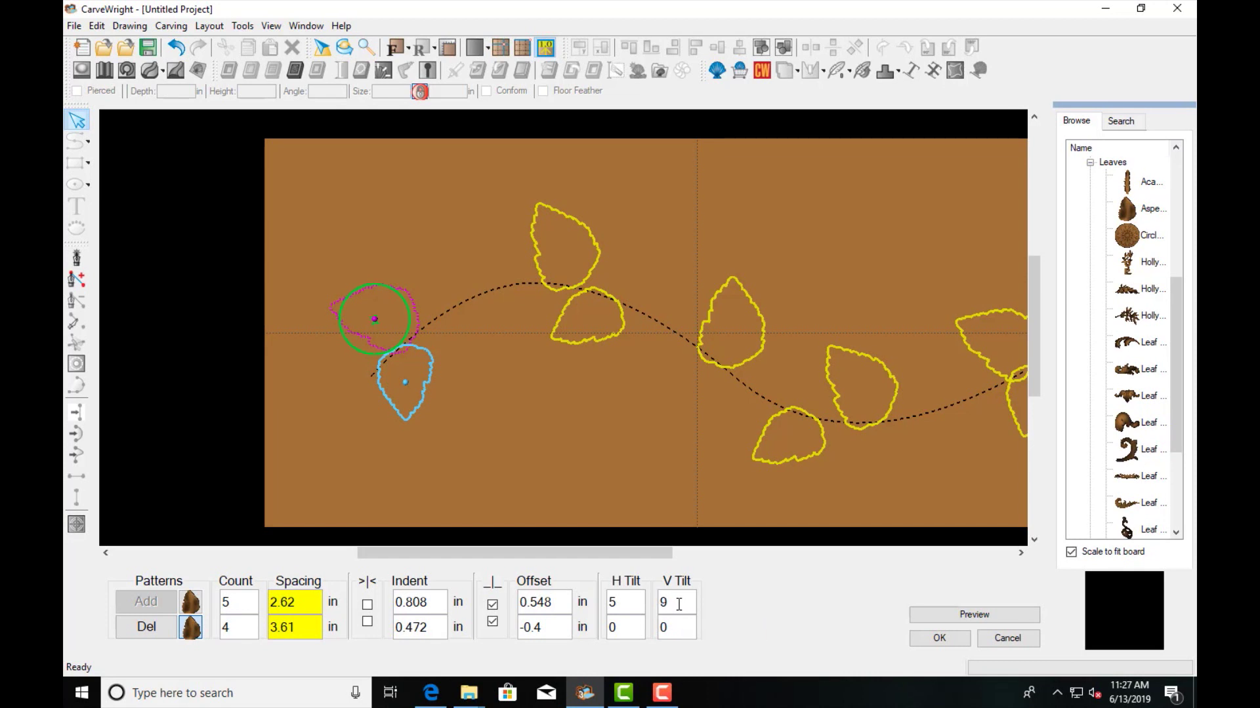
left_click(970, 615)
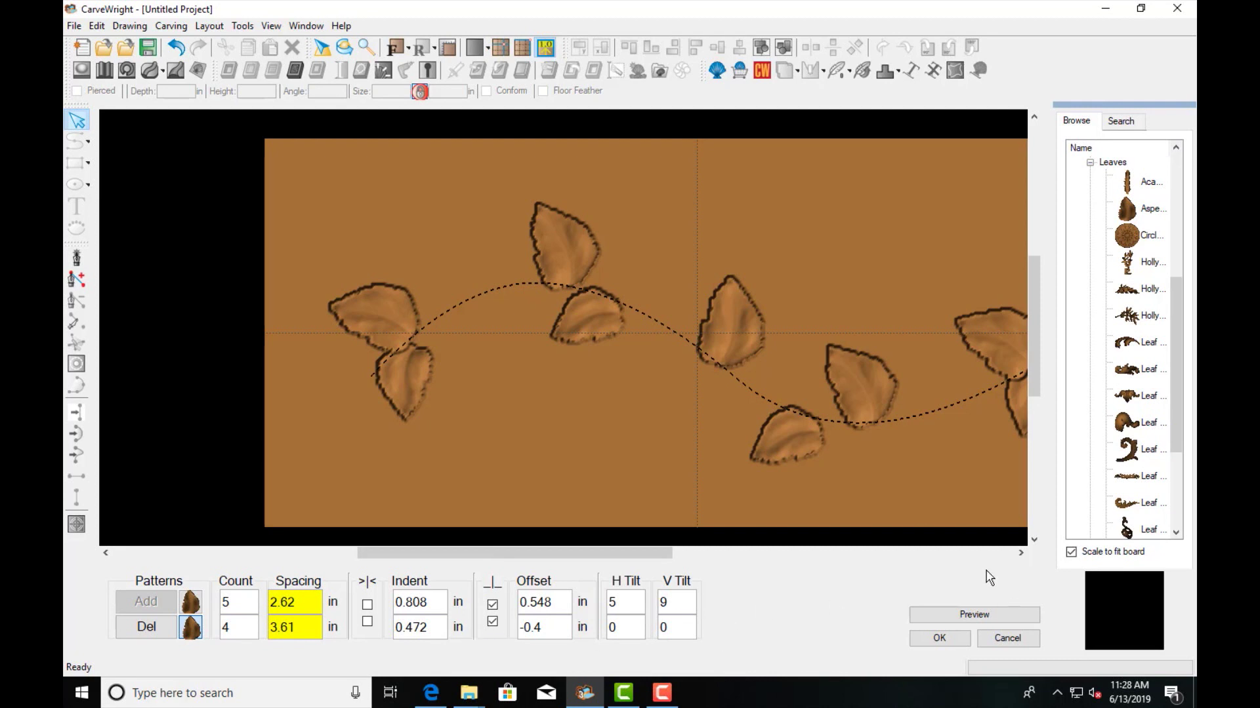
Step: Accept the tilted leaf arrangement along the vine and deselect the vine pattern
left_click(761, 329)
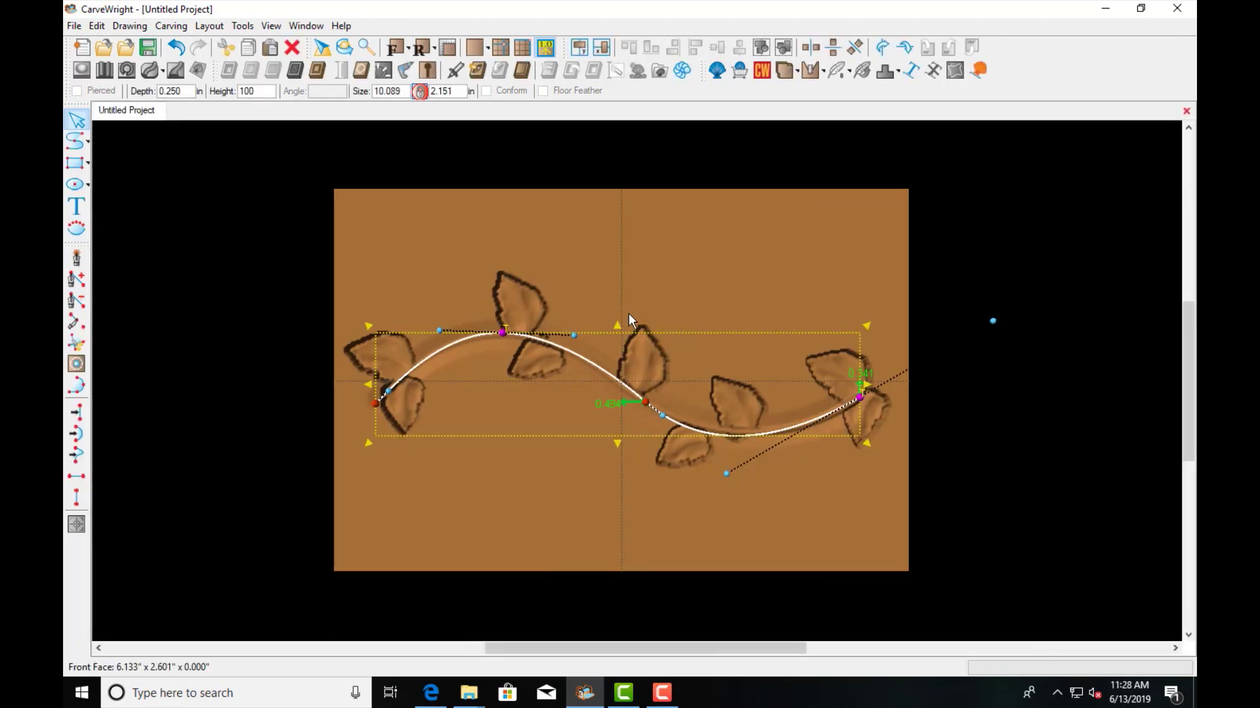
left_click(731, 439)
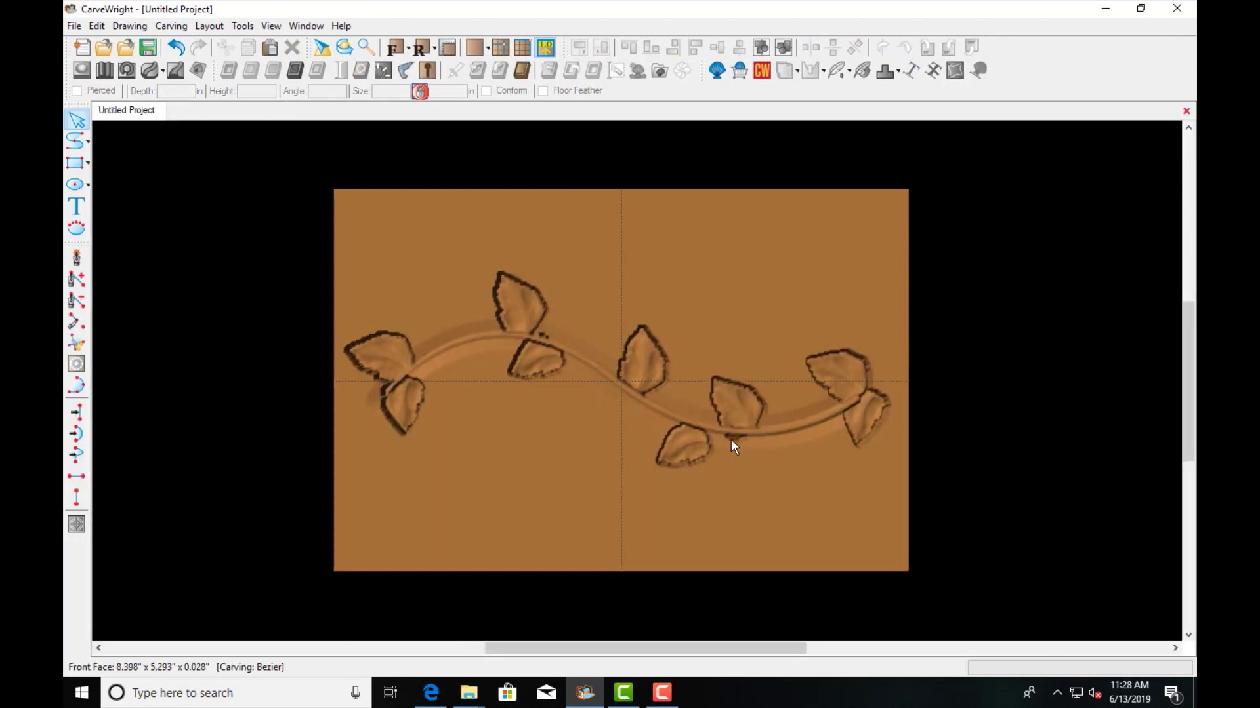
scroll(731, 439, "up", 1)
scroll(731, 439, "up", 1)
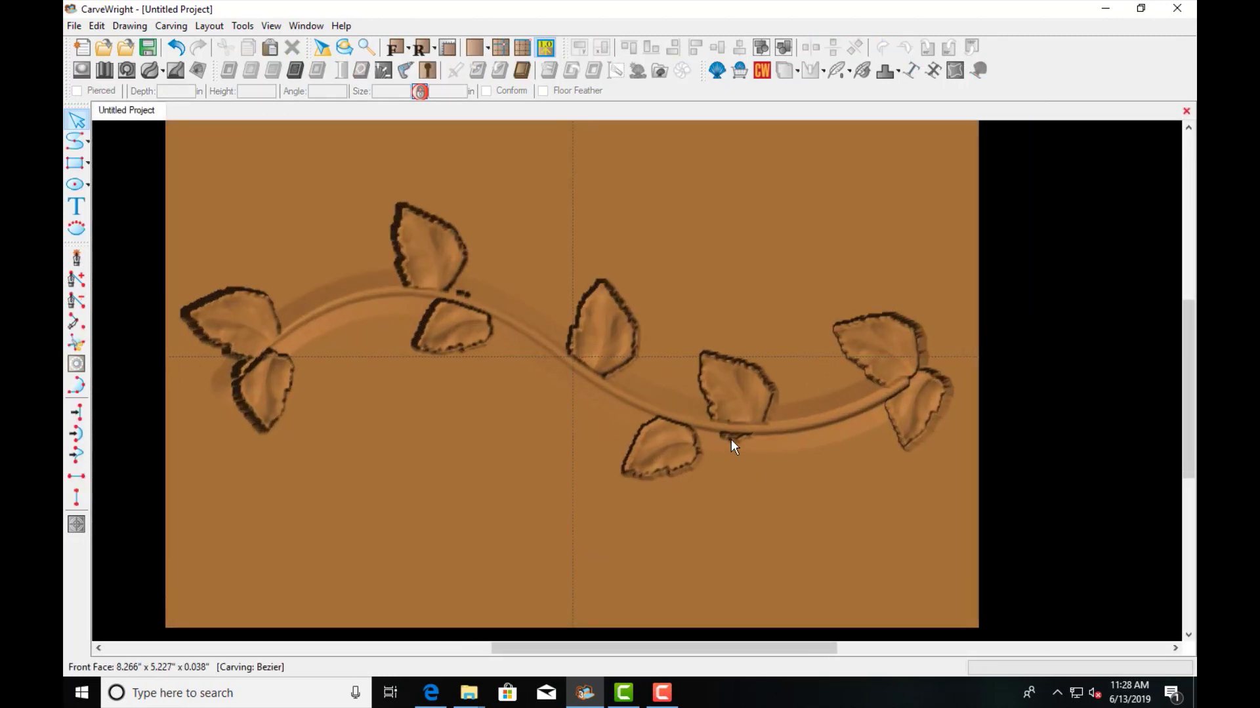
Step: Give the thin stem carving a 0.200 in depth and a height of 60
left_click(684, 418)
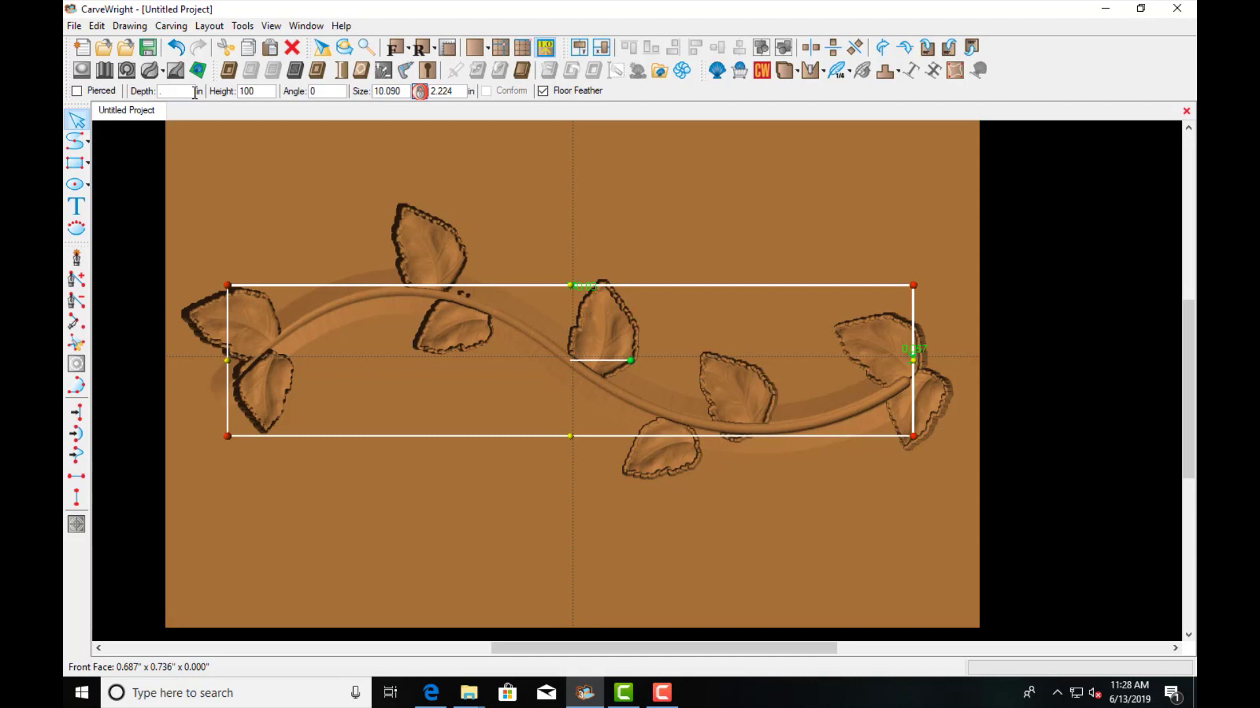
key("Return")
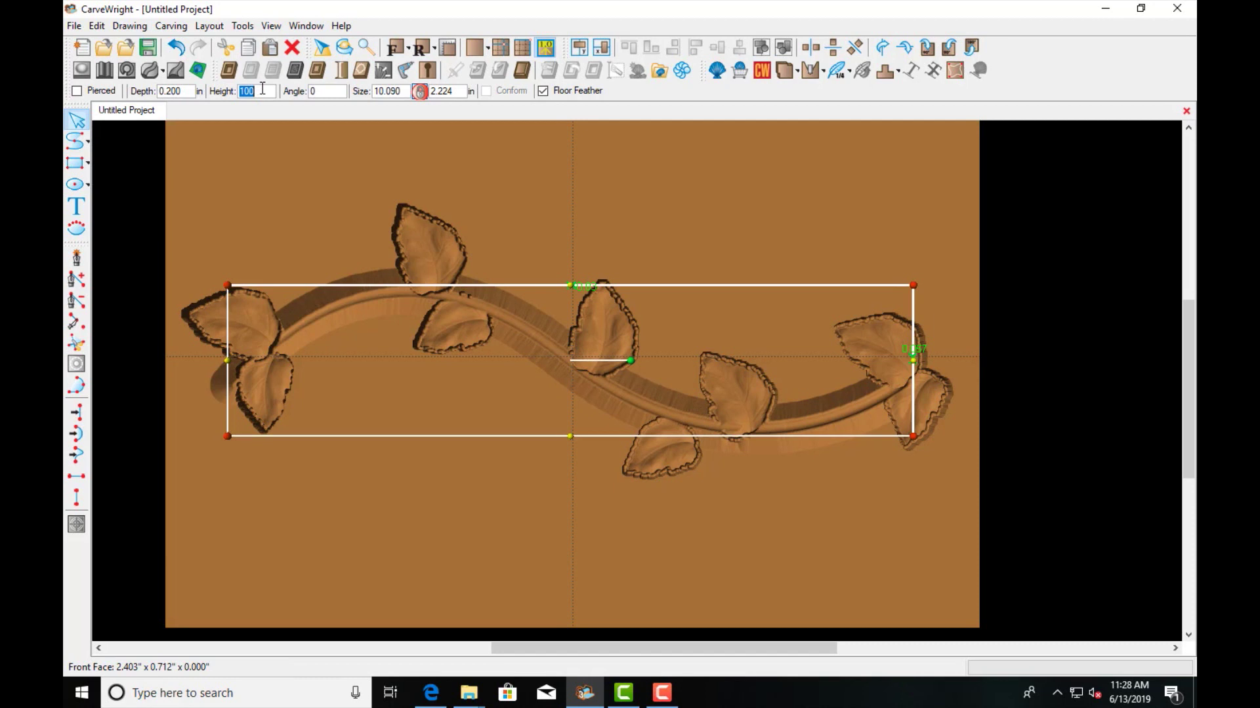
left_click(739, 442)
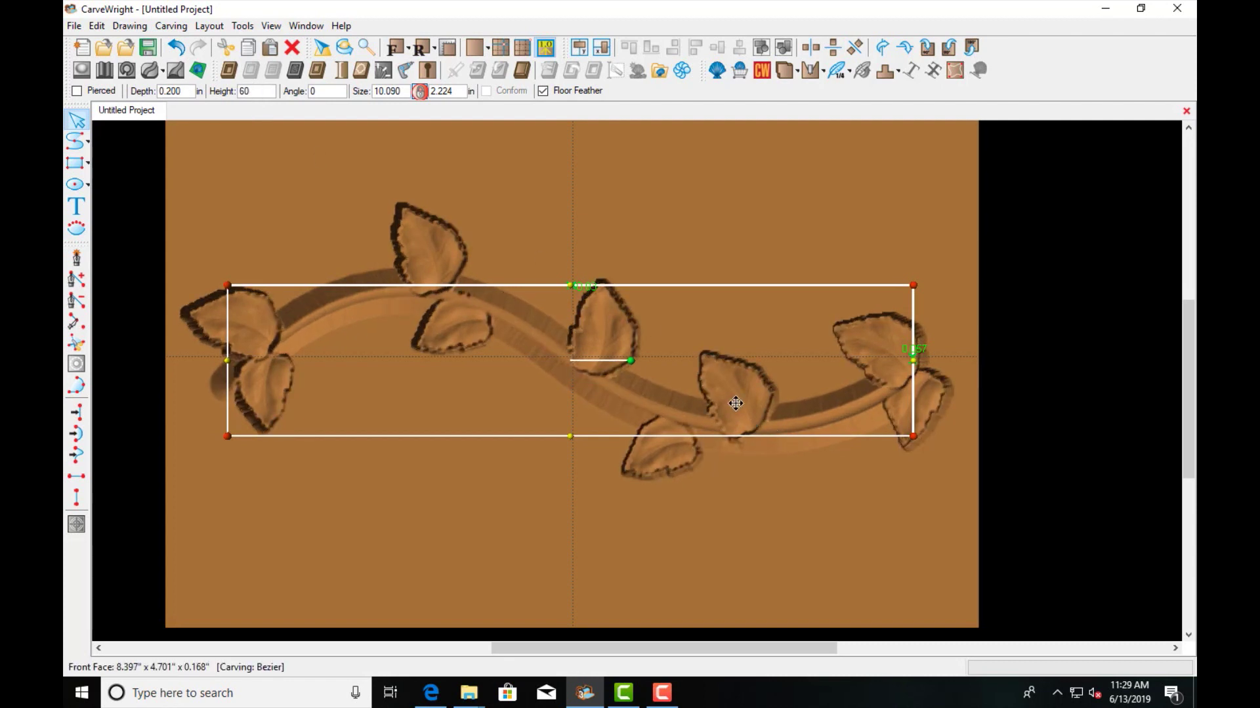
left_click(750, 429)
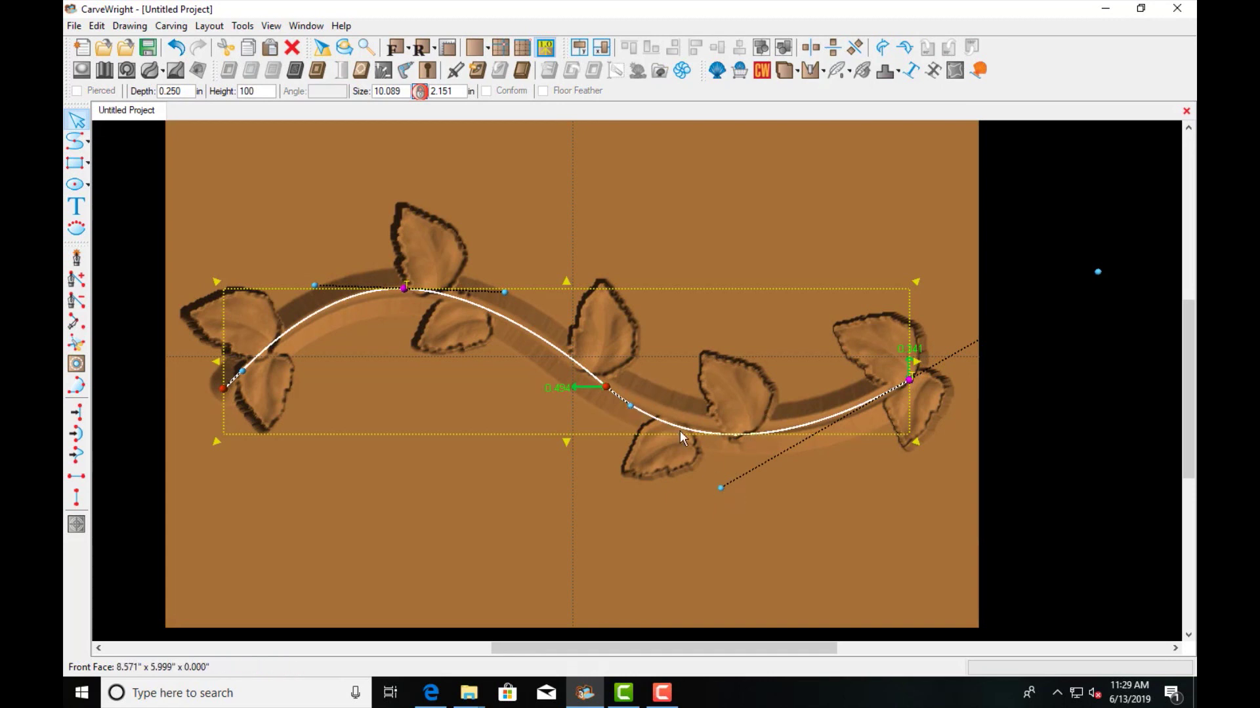
Step: Drag the stem curve's middle node and right-end handle so the vine sweeps smoothly through the leaves
left_click_drag(604, 388, 588, 377)
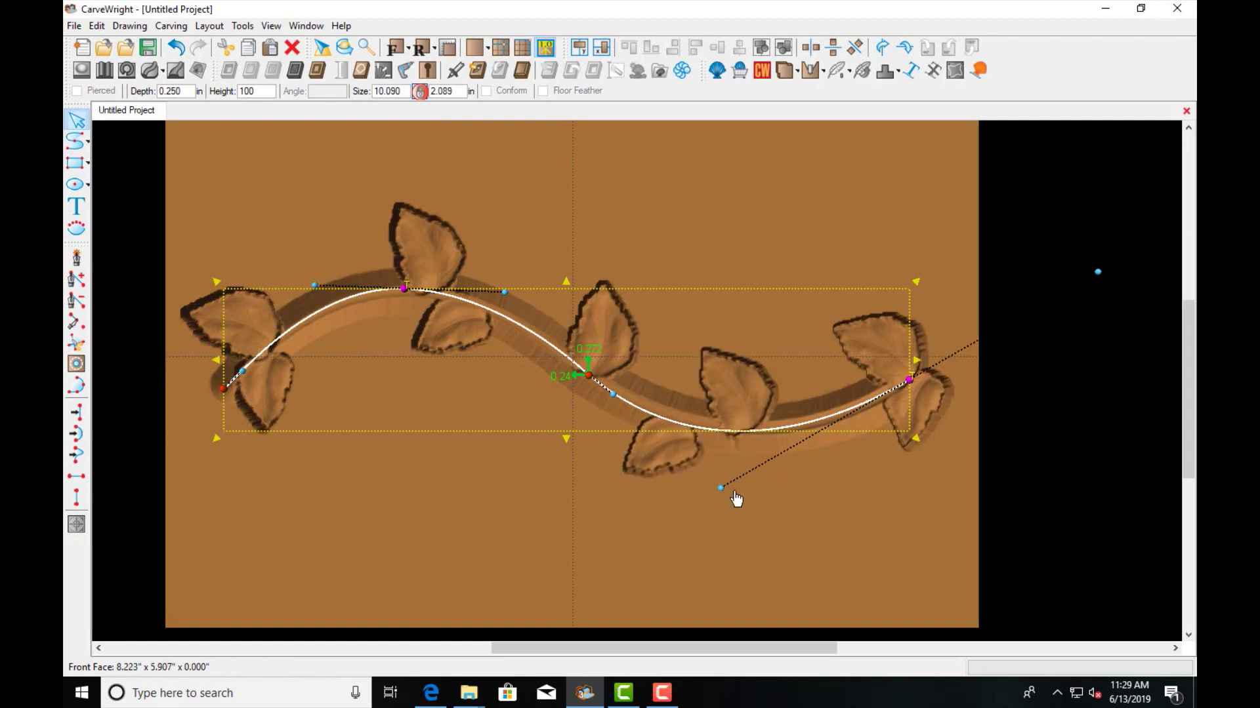
left_click_drag(736, 499, 764, 478)
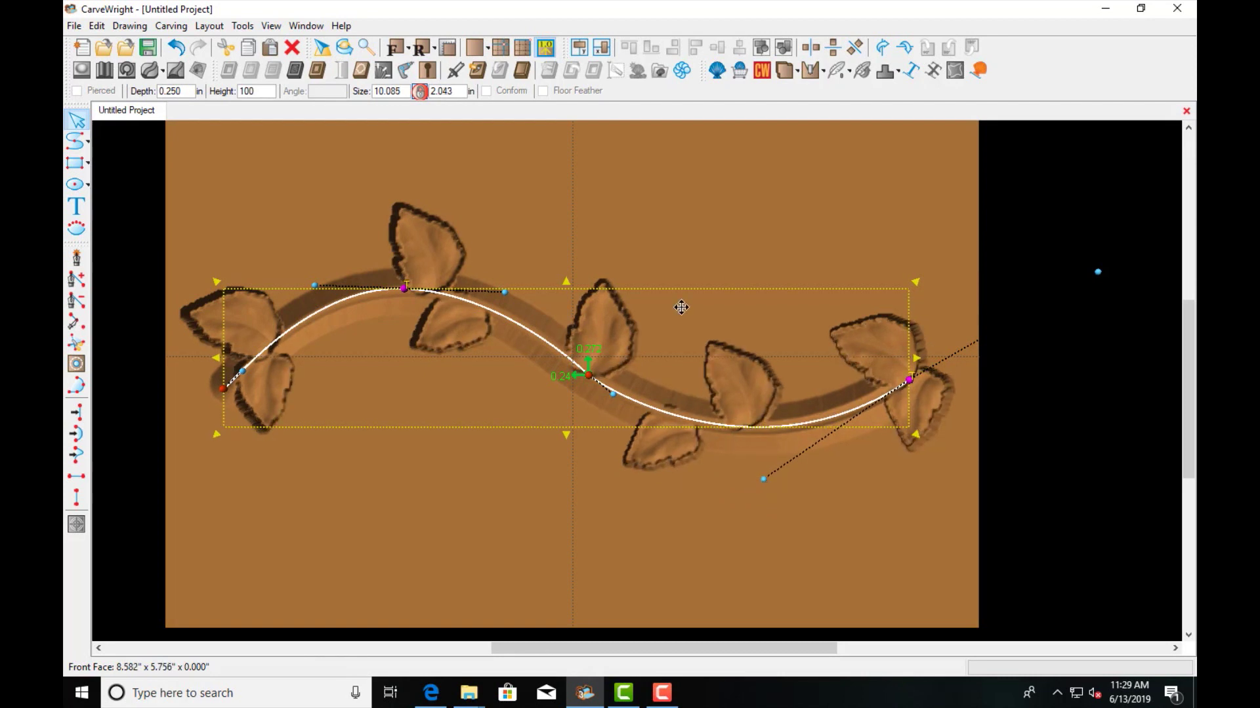
left_click(791, 489)
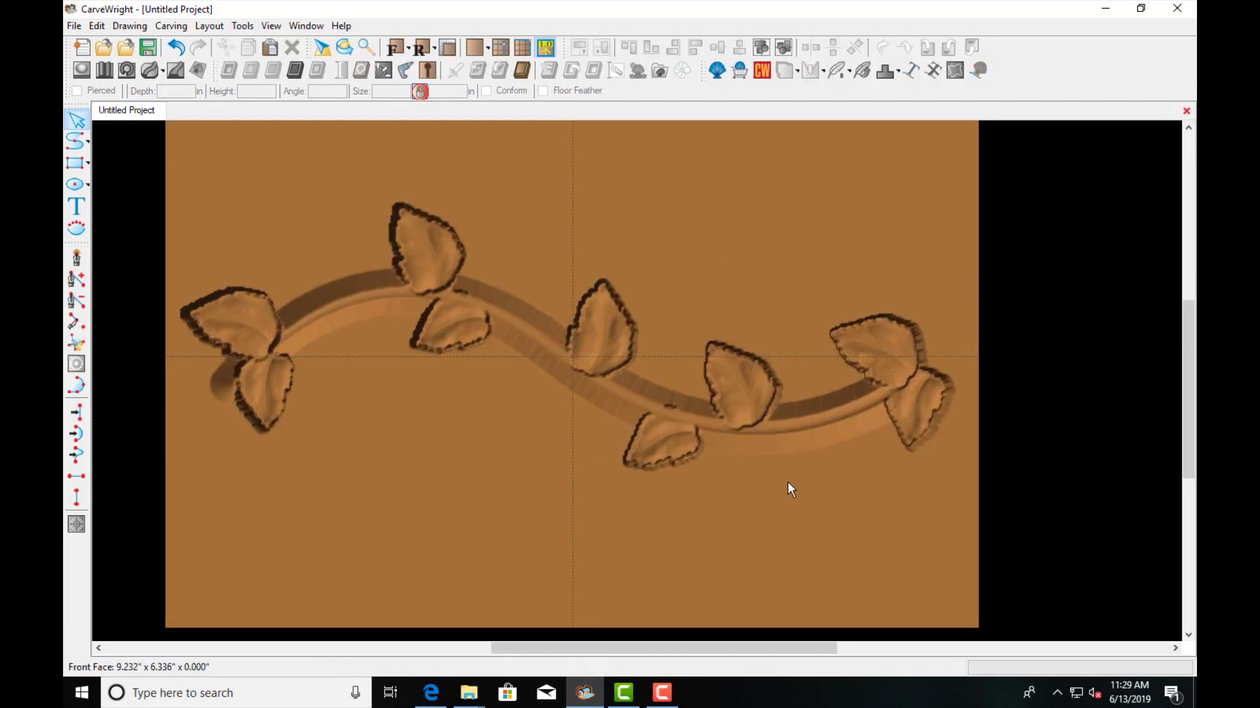
left_click(615, 389)
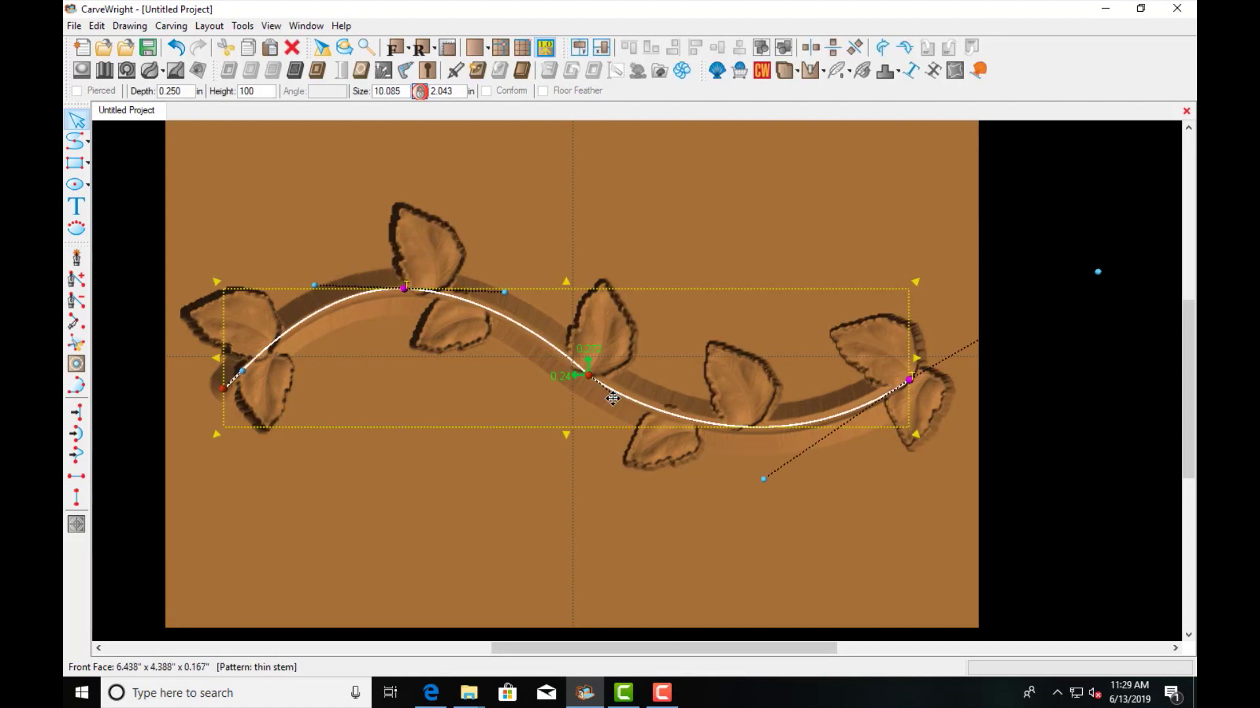
left_click(640, 233)
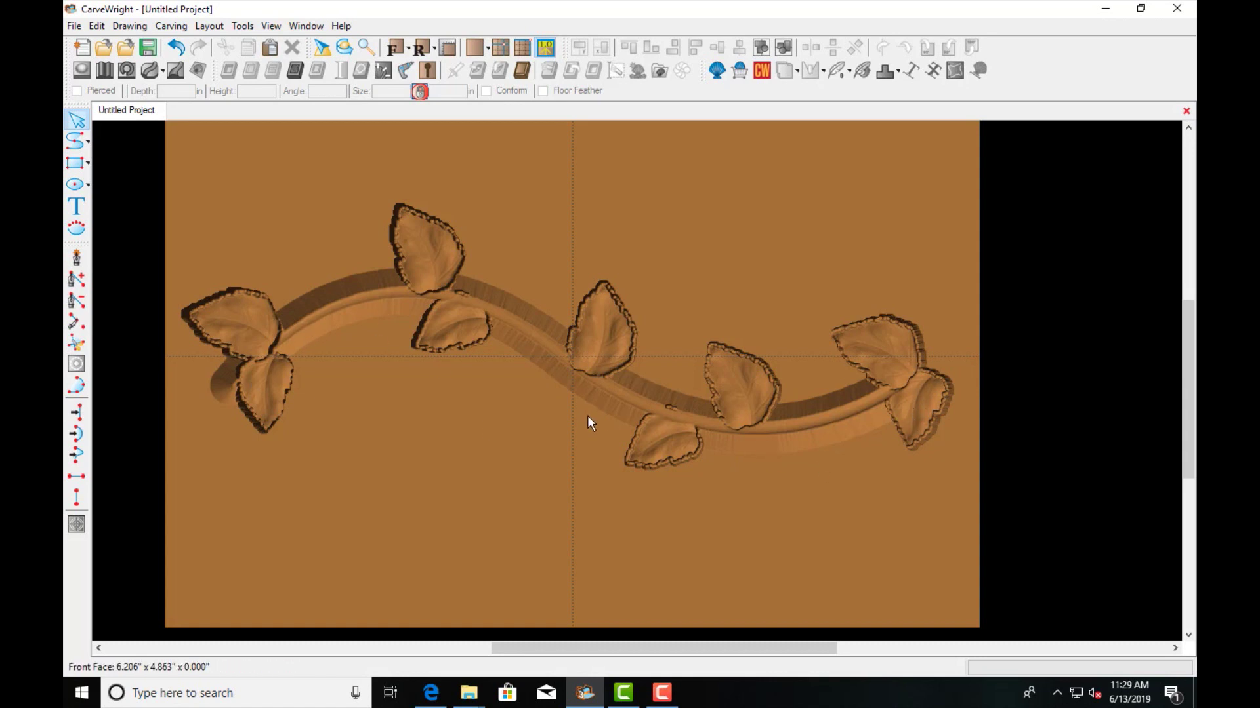
scroll(627, 365, "down", 4)
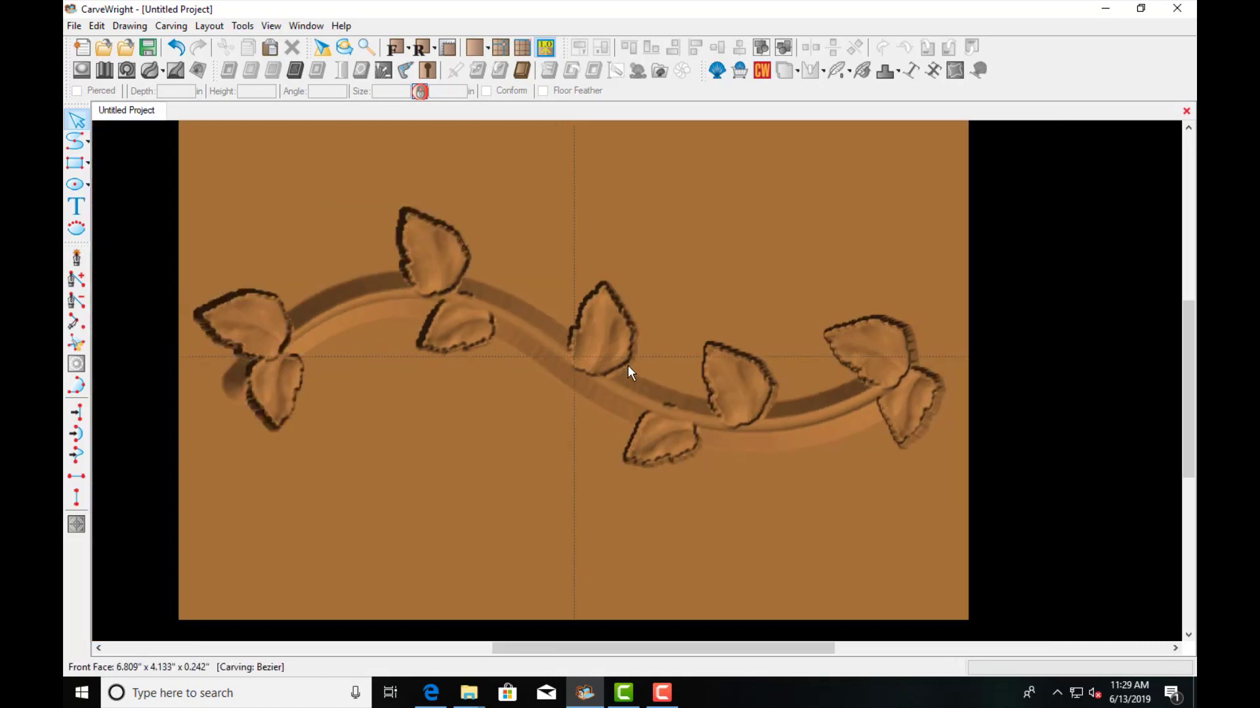
scroll(659, 386, "down", 1)
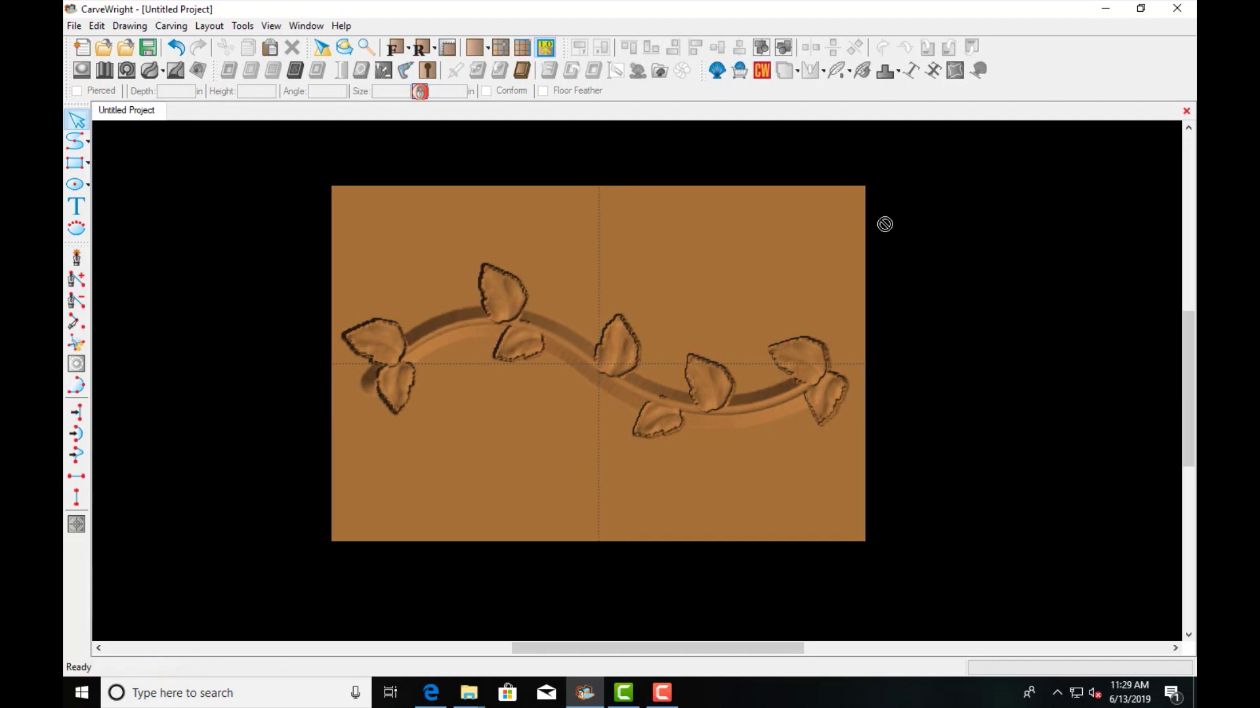
left_click(717, 71)
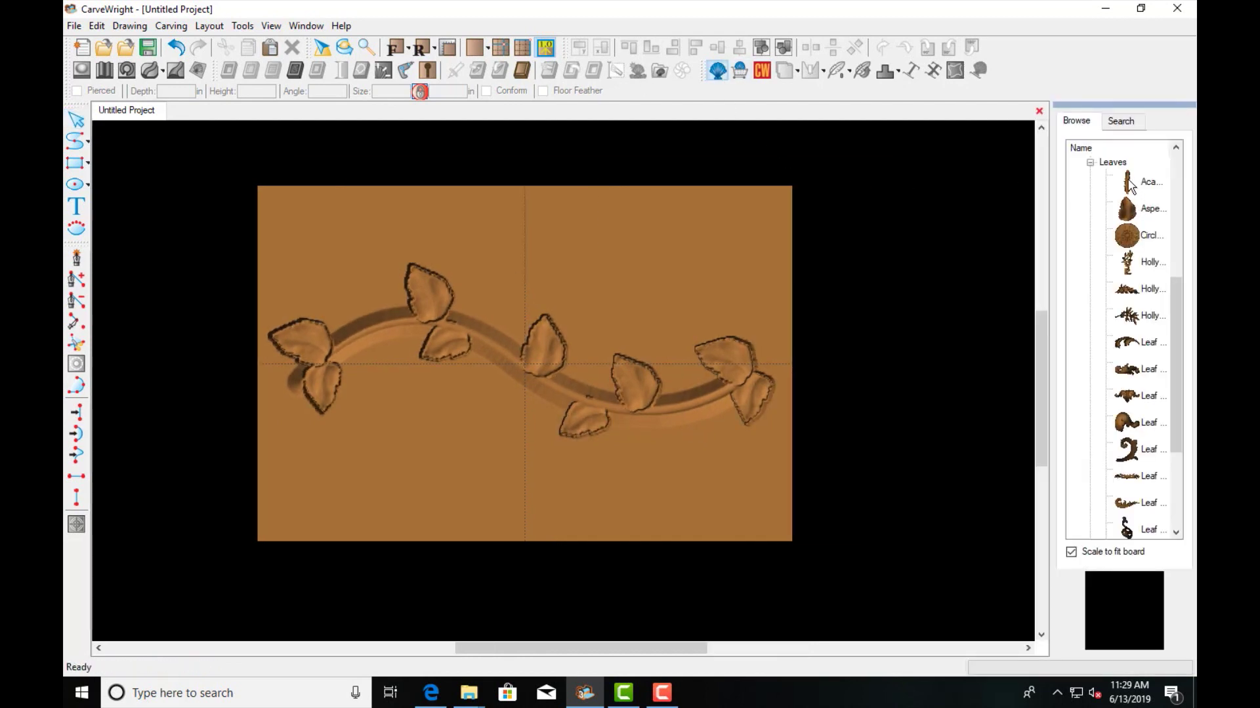
Step: Place a Favorites vine curl at the vine's upper-left end, 0.200 deep, sized 1.996 by 1.588 in
left_click(1090, 163)
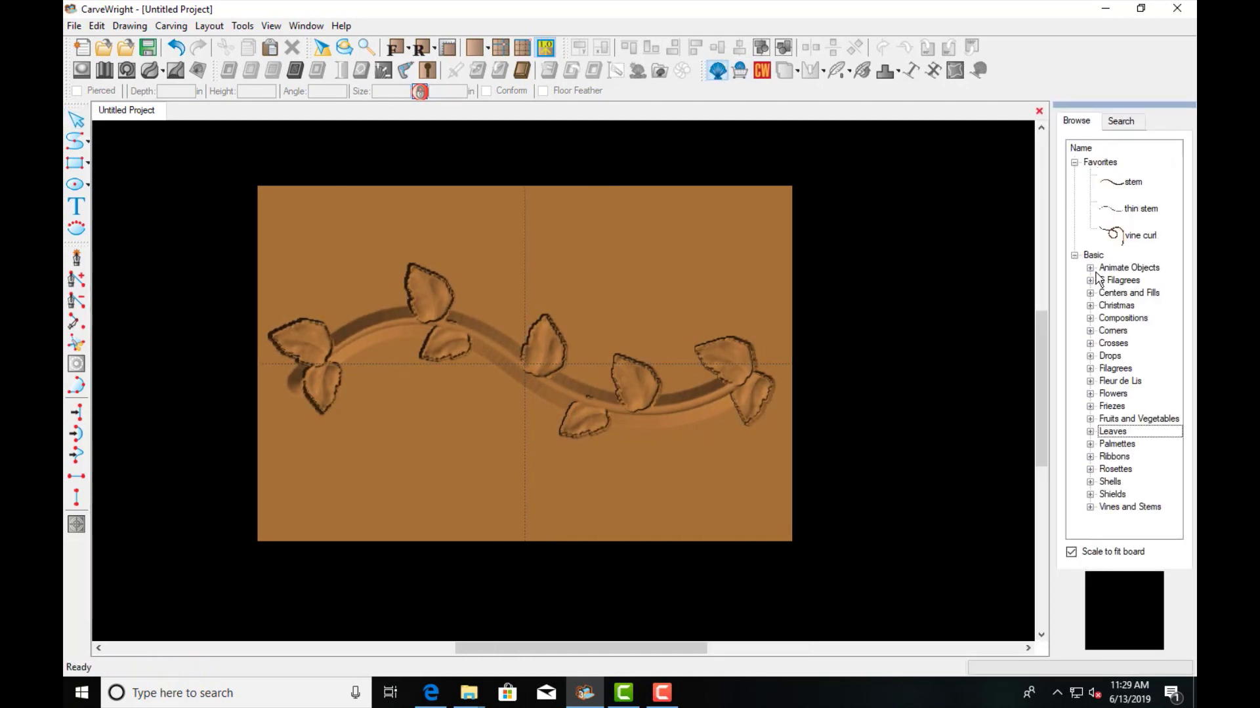
left_click(1118, 236)
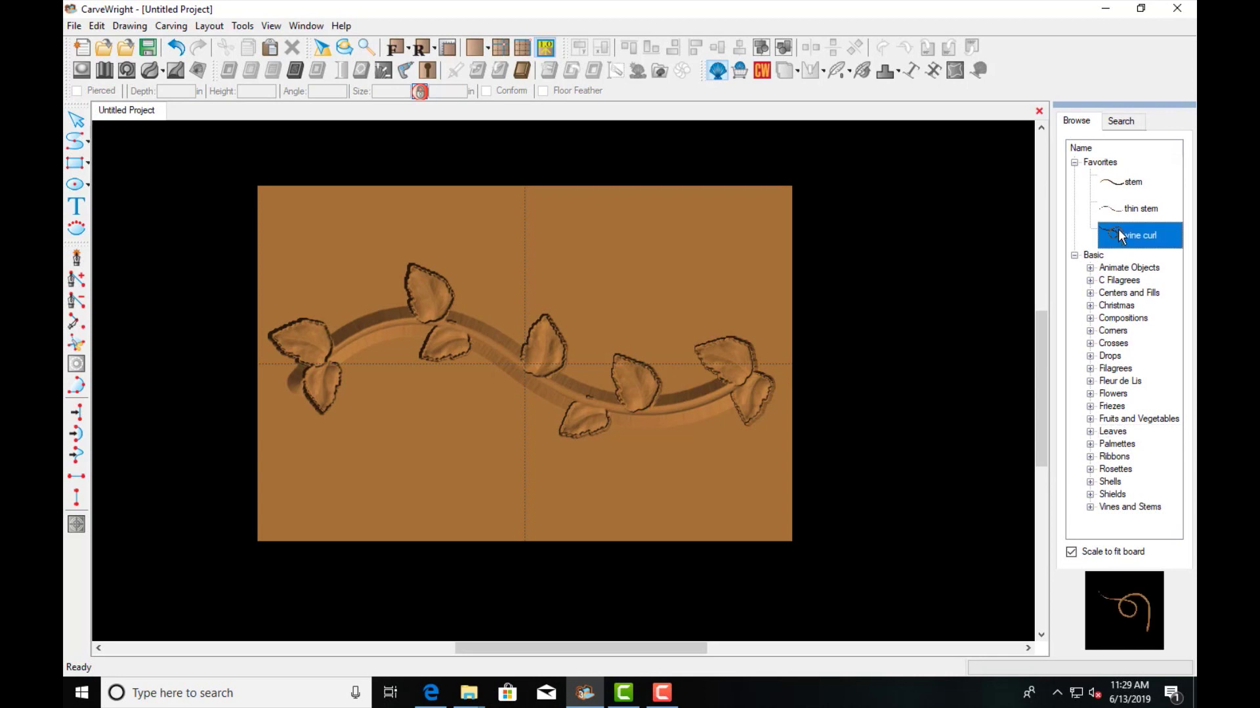
left_click(612, 290)
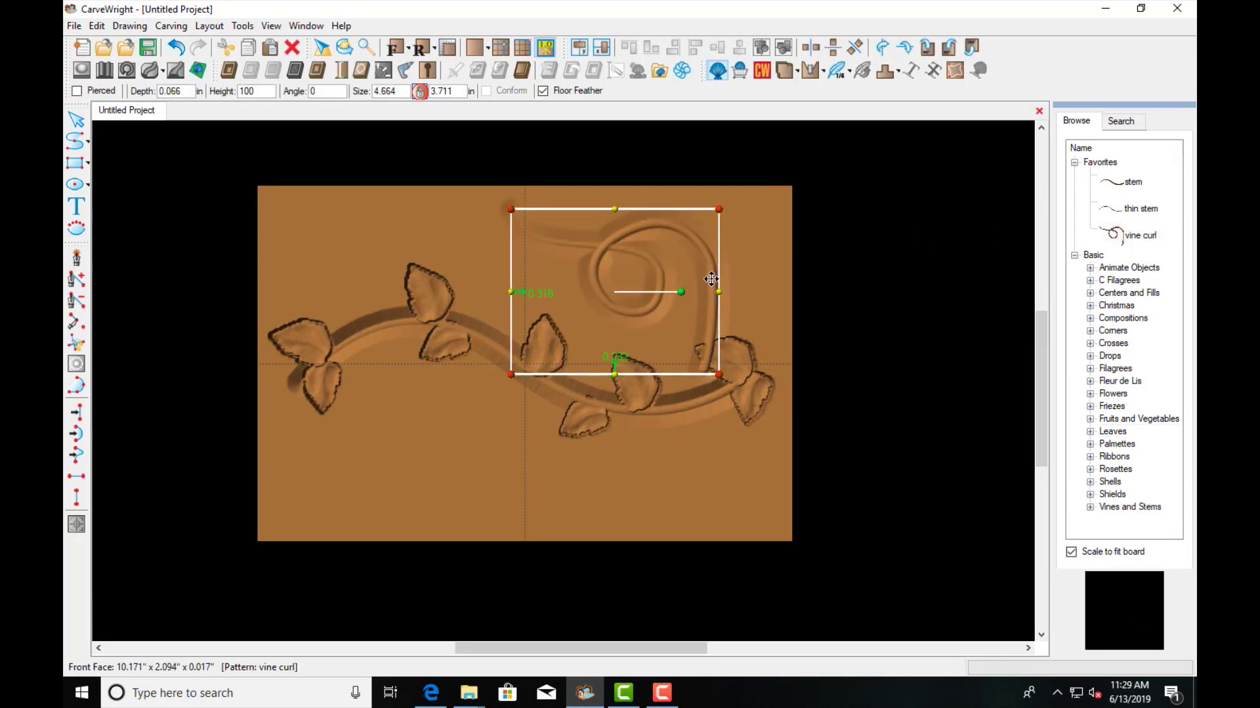
left_click_drag(711, 279, 342, 258)
double_click(195, 90)
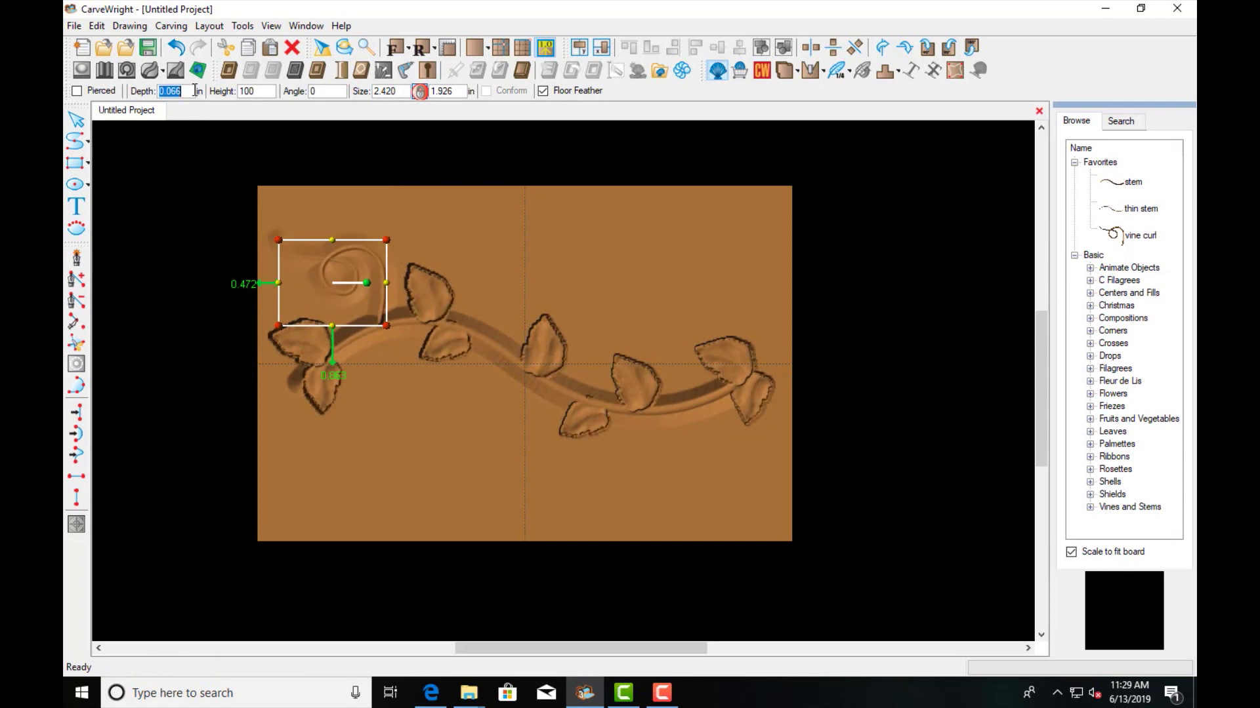
type(".2")
key("Return")
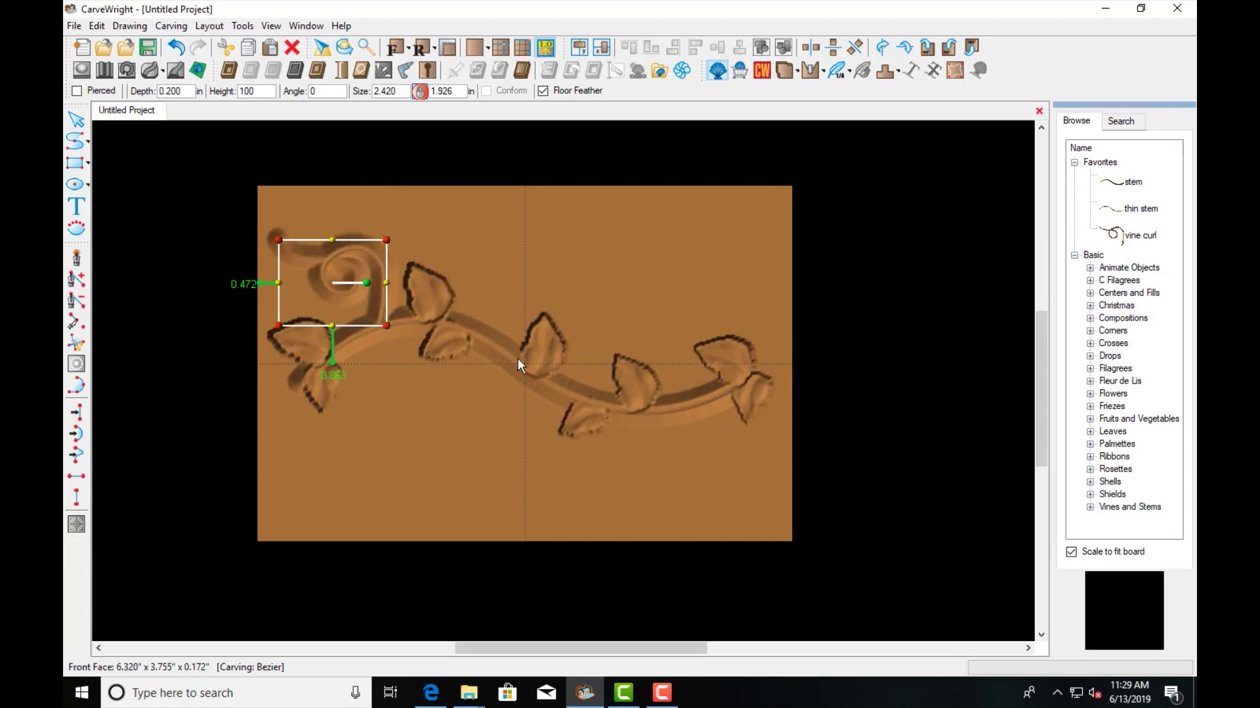
left_click_drag(278, 239, 298, 254)
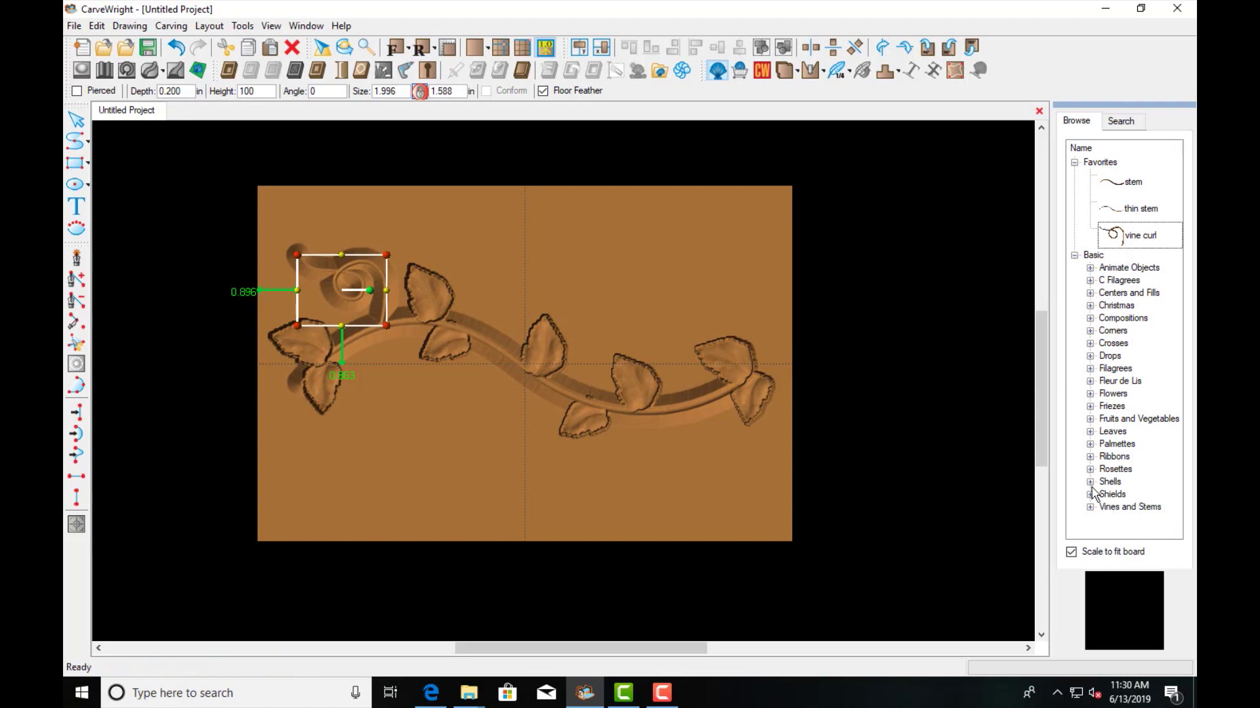
Step: Place a Grapes 02 cluster under the vine, shrunk, 0.250 deep and tilted to 353 degrees
left_click(1090, 420)
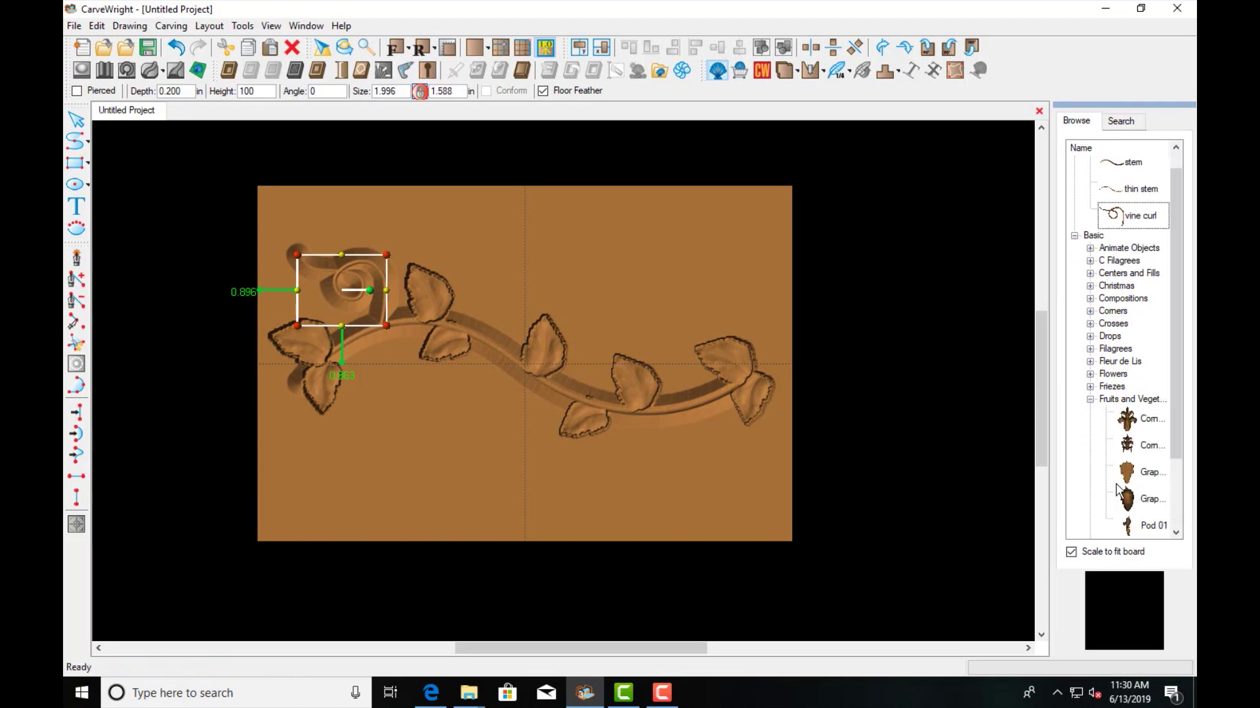
left_click(1127, 500)
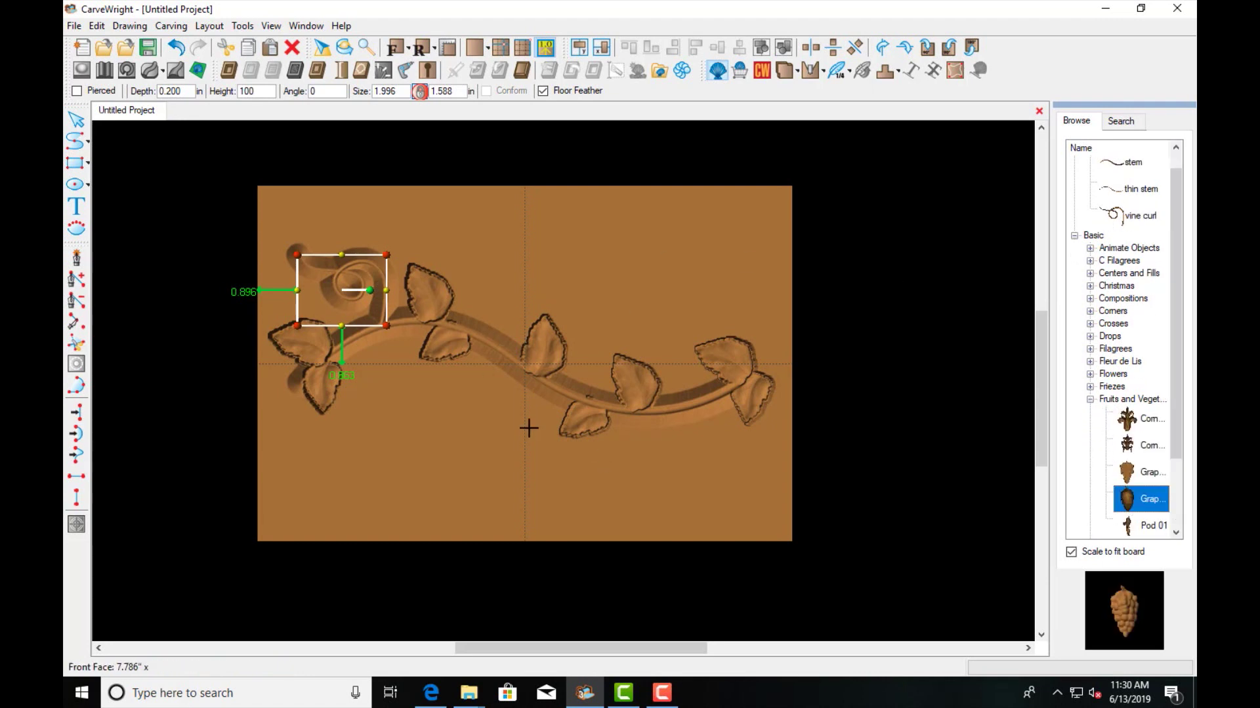
left_click(393, 410)
left_click_drag(436, 496, 417, 459)
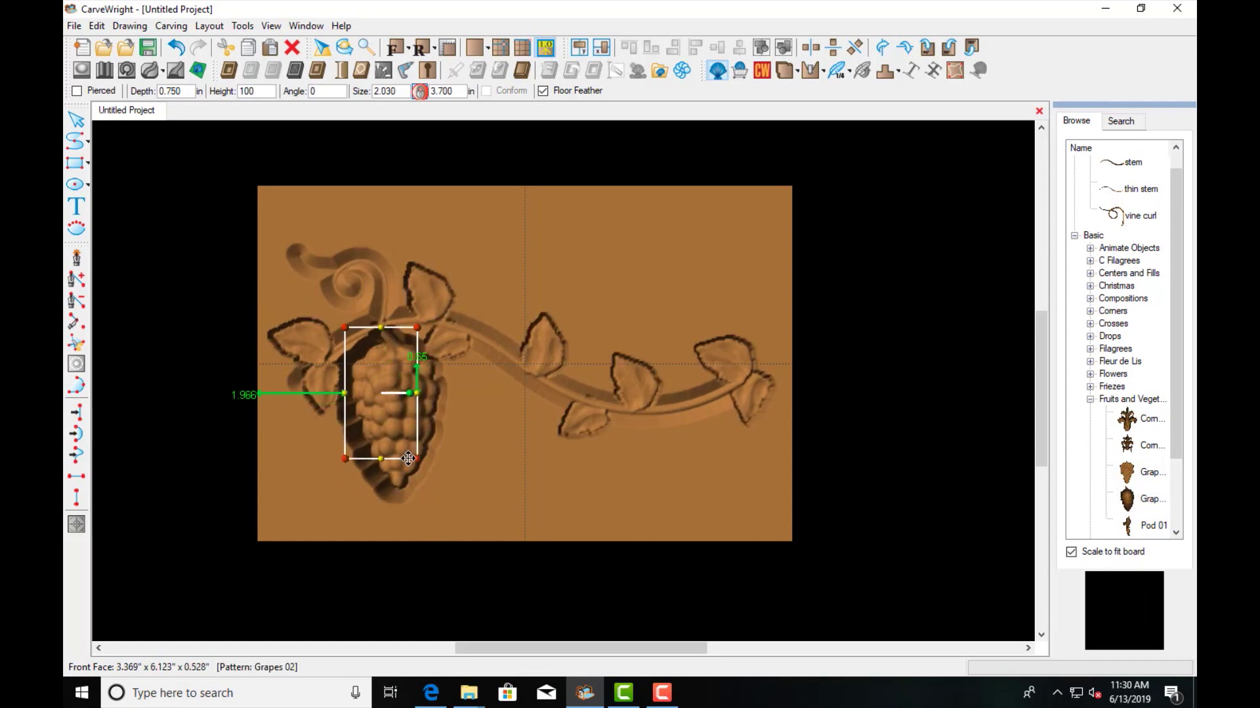
left_click_drag(371, 392, 377, 392)
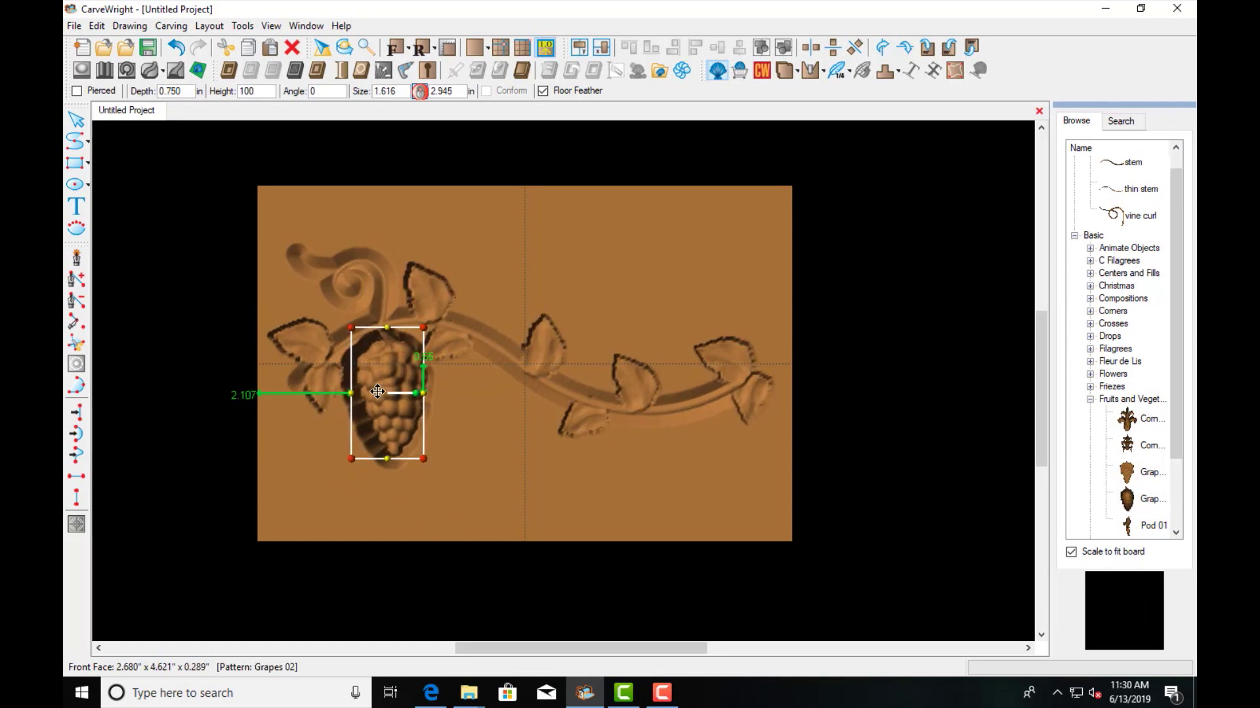
key("BackSpace")
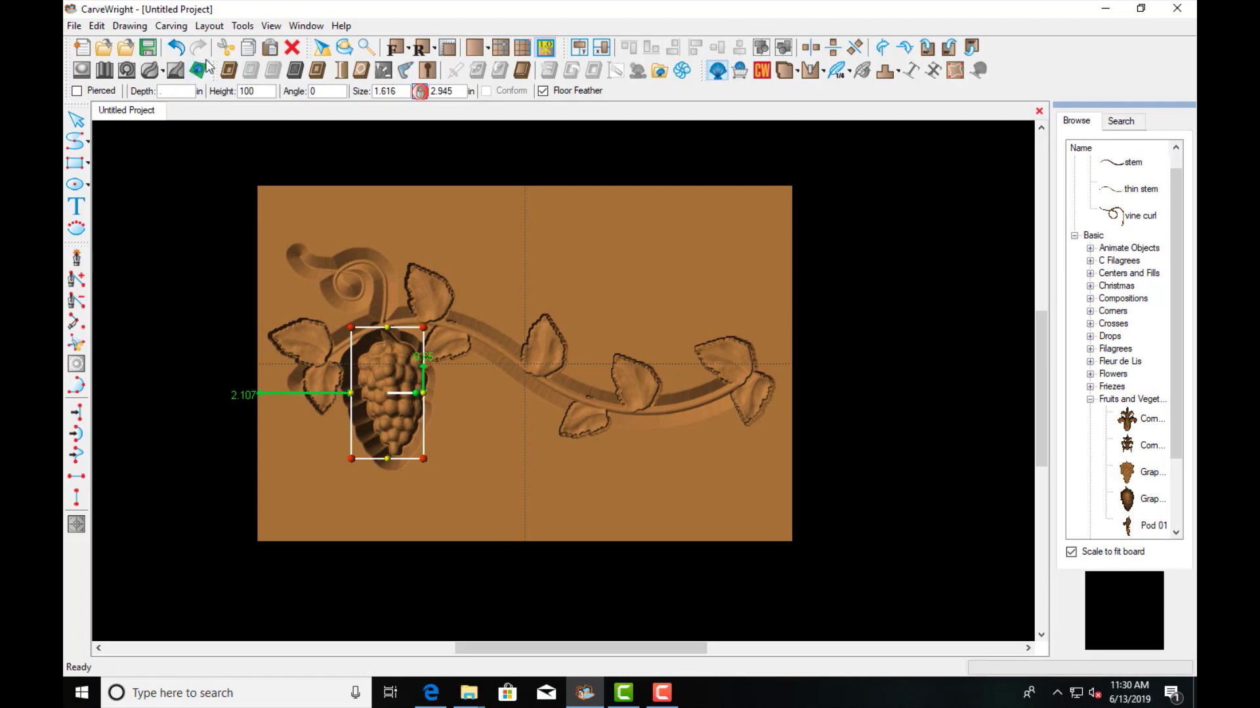
type(".25")
key("Return")
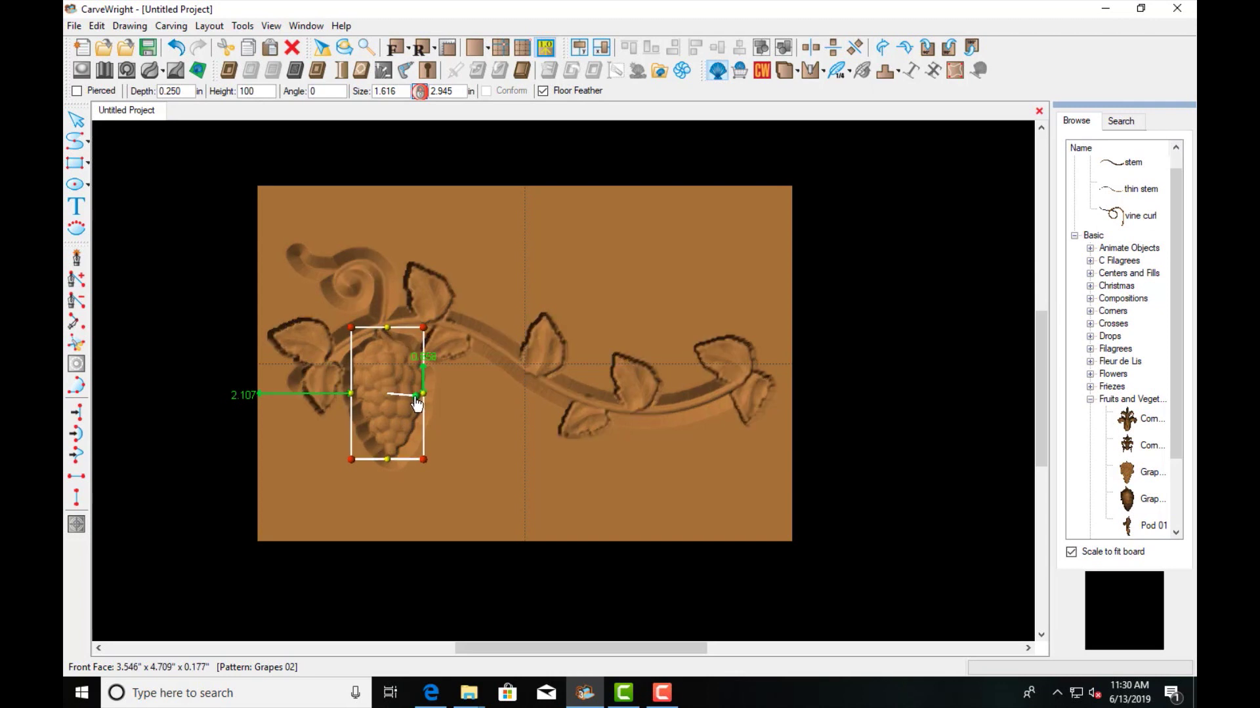
left_click_drag(418, 401, 395, 393)
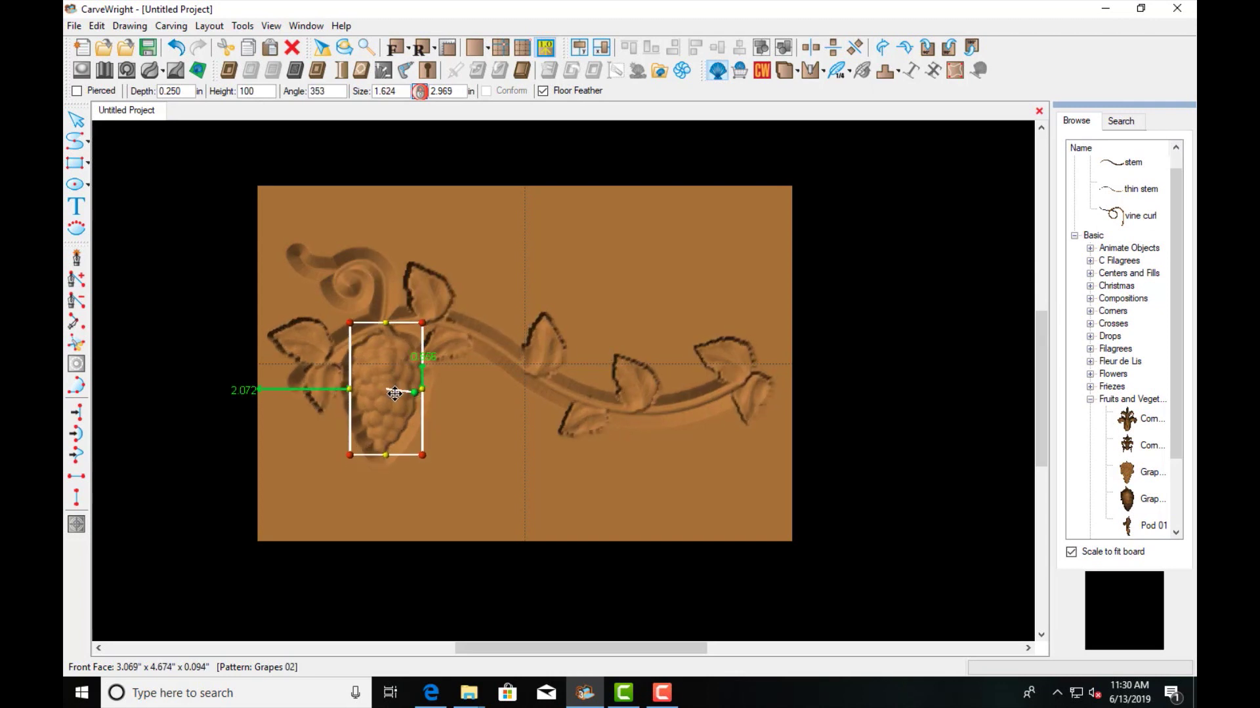
Step: Drag a second grape cluster onto the board just beneath the vine
left_click_drag(1133, 499, 538, 494)
left_click_drag(507, 450, 504, 435)
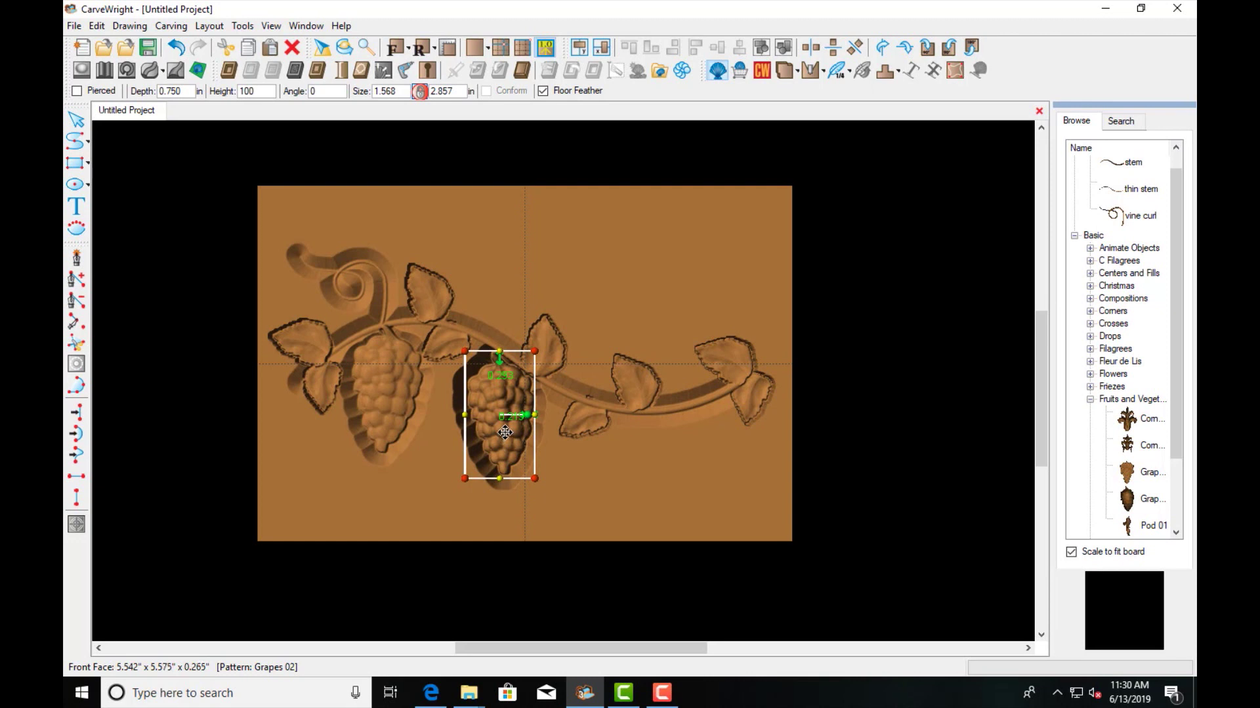
right_click(505, 433)
Step: Flip the second grape cluster horizontally and shrink it to 1.374 by 2.504 in beside the first
mouse_move(571, 176)
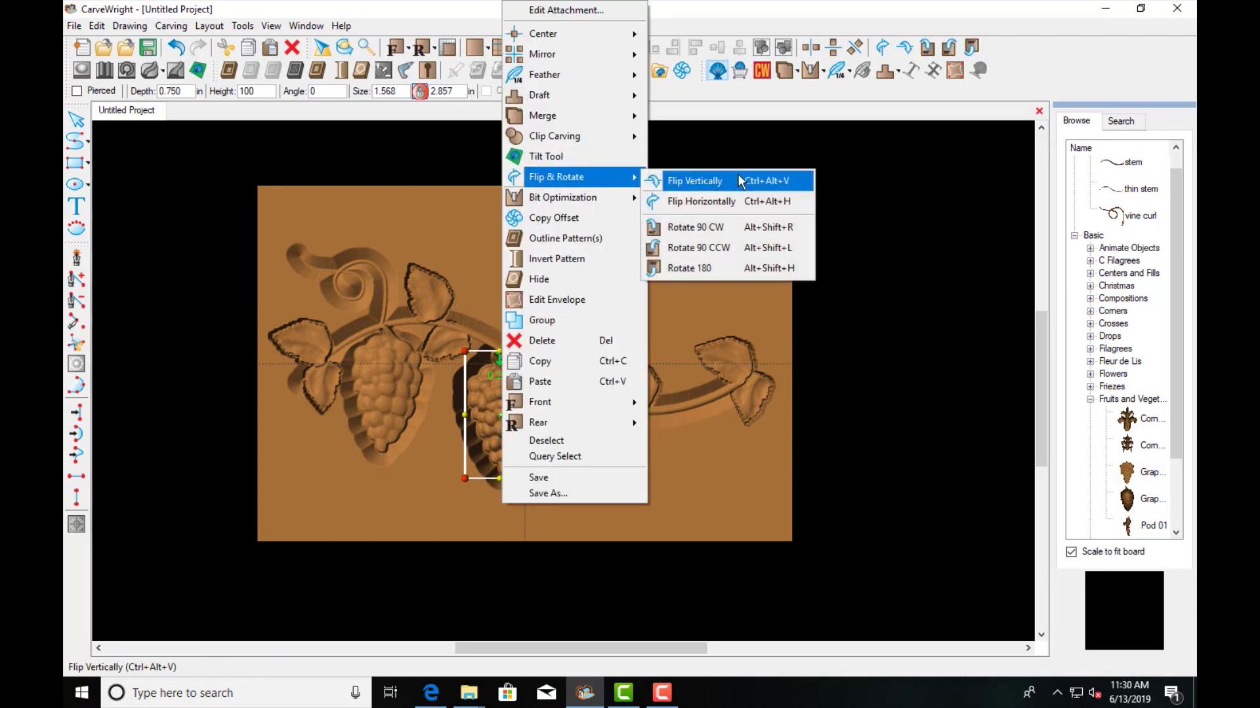
left_click(735, 202)
left_click_drag(498, 403, 491, 395)
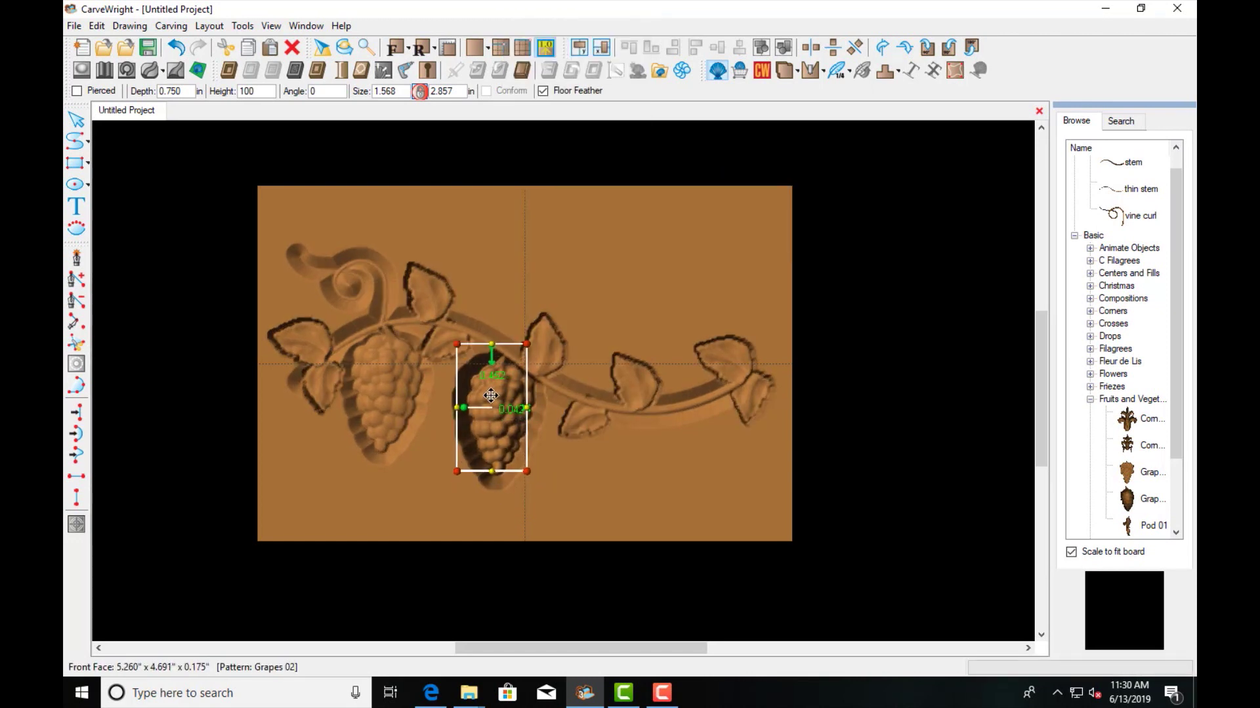
left_click_drag(457, 471, 486, 425)
double_click(171, 91)
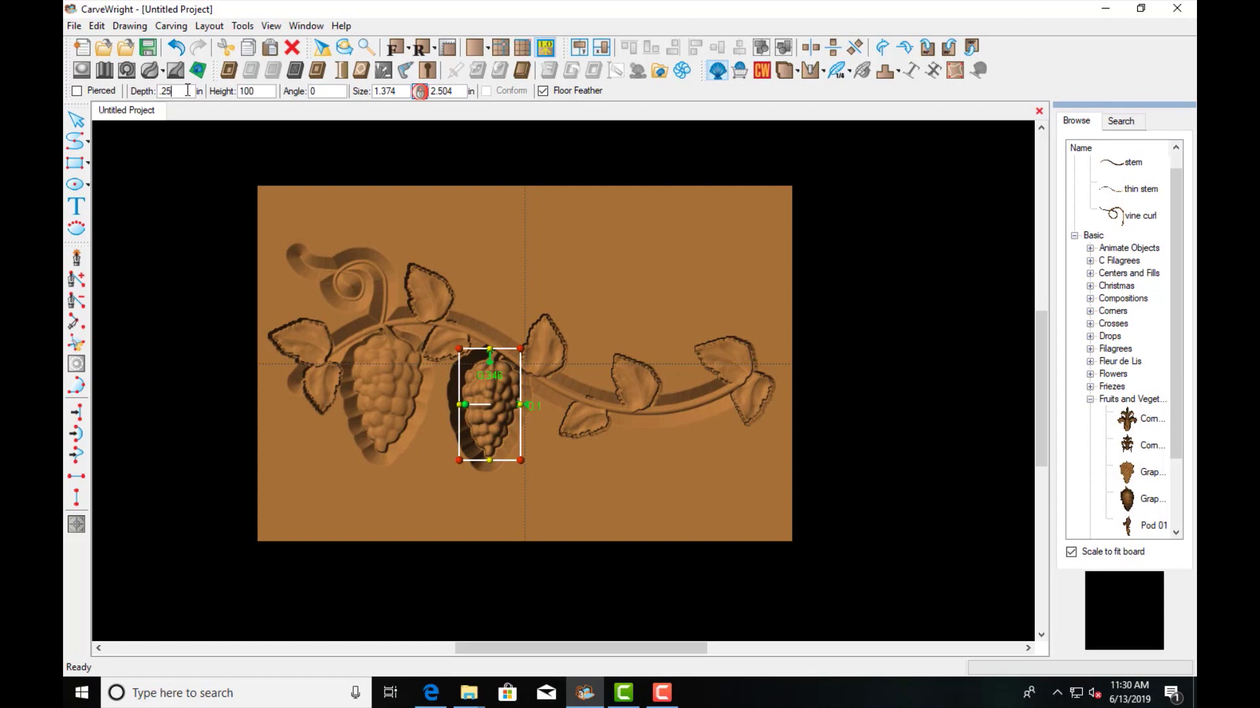
left_click(634, 287)
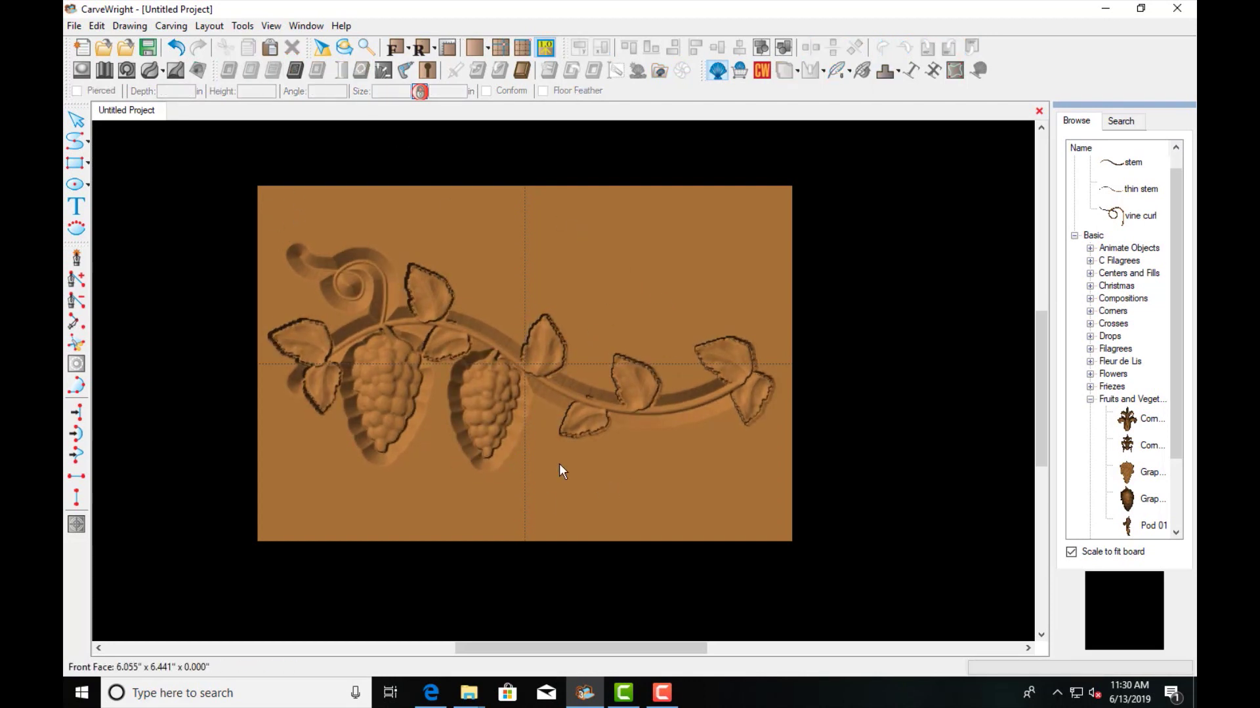
middle_click_drag(611, 363, 543, 390)
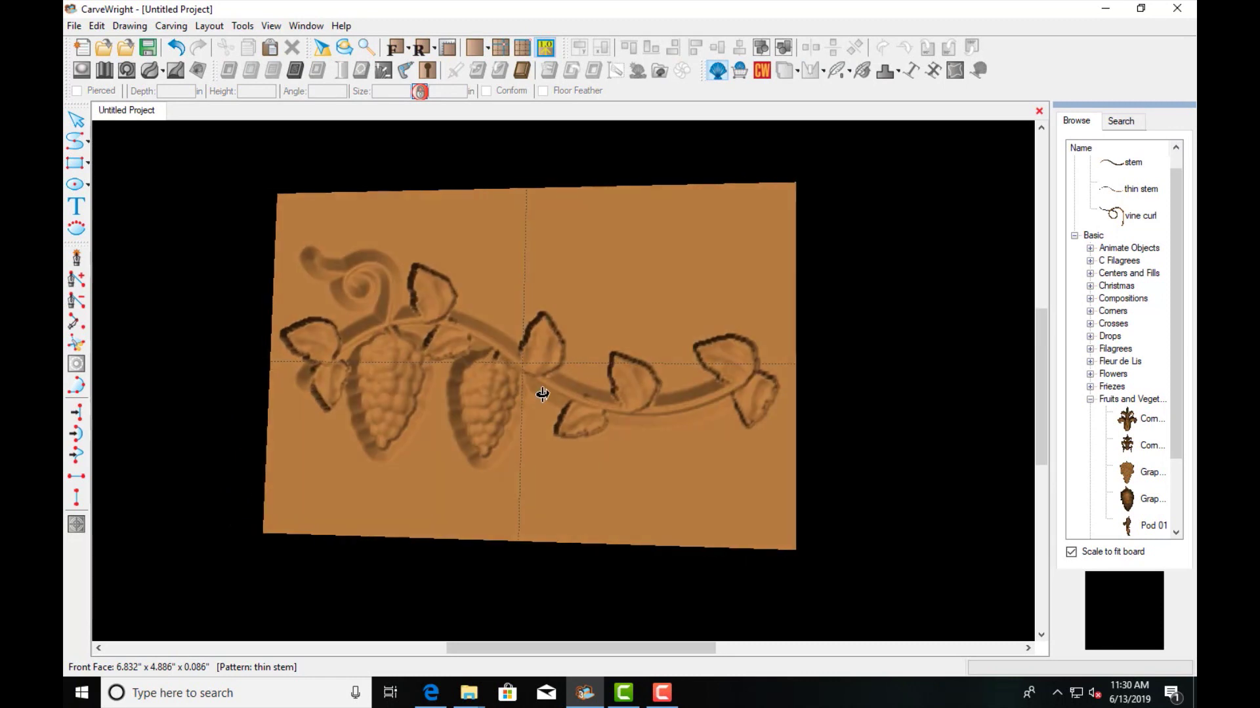
Step: Draw an 11.408 by 7.091 in rectangle just inside the board's edges
left_click(76, 163)
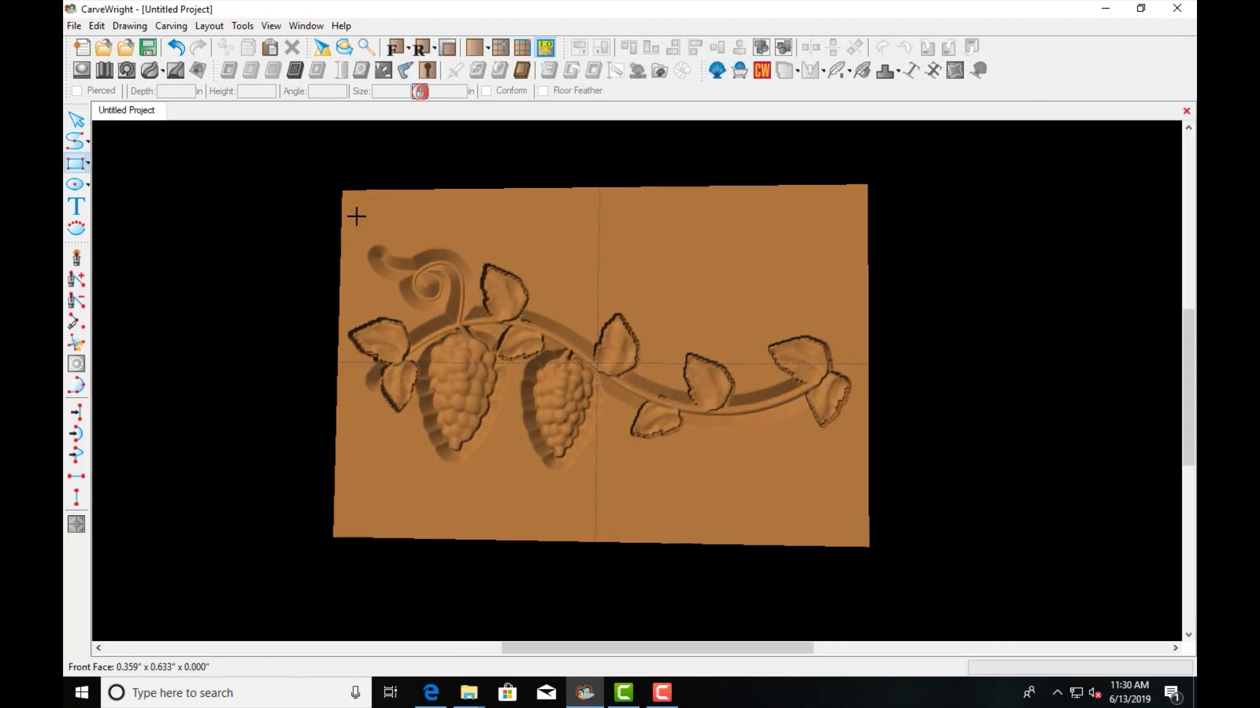
left_click_drag(354, 208, 856, 525)
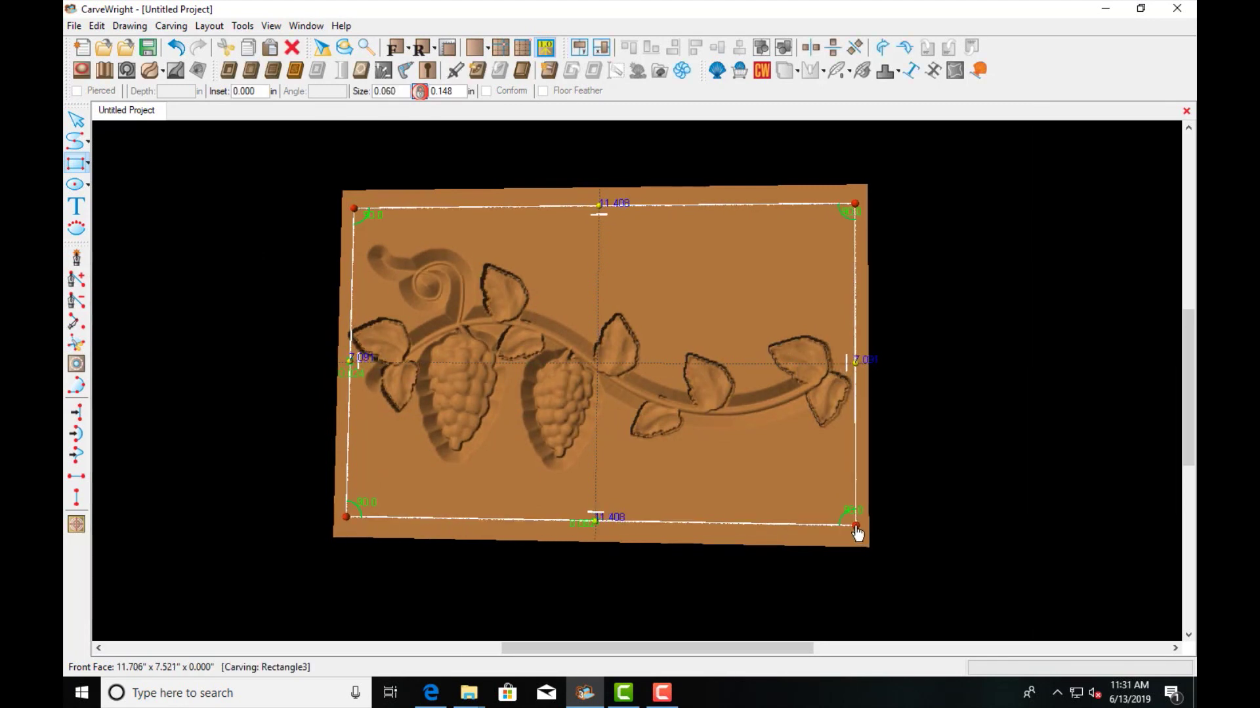
key("Escape")
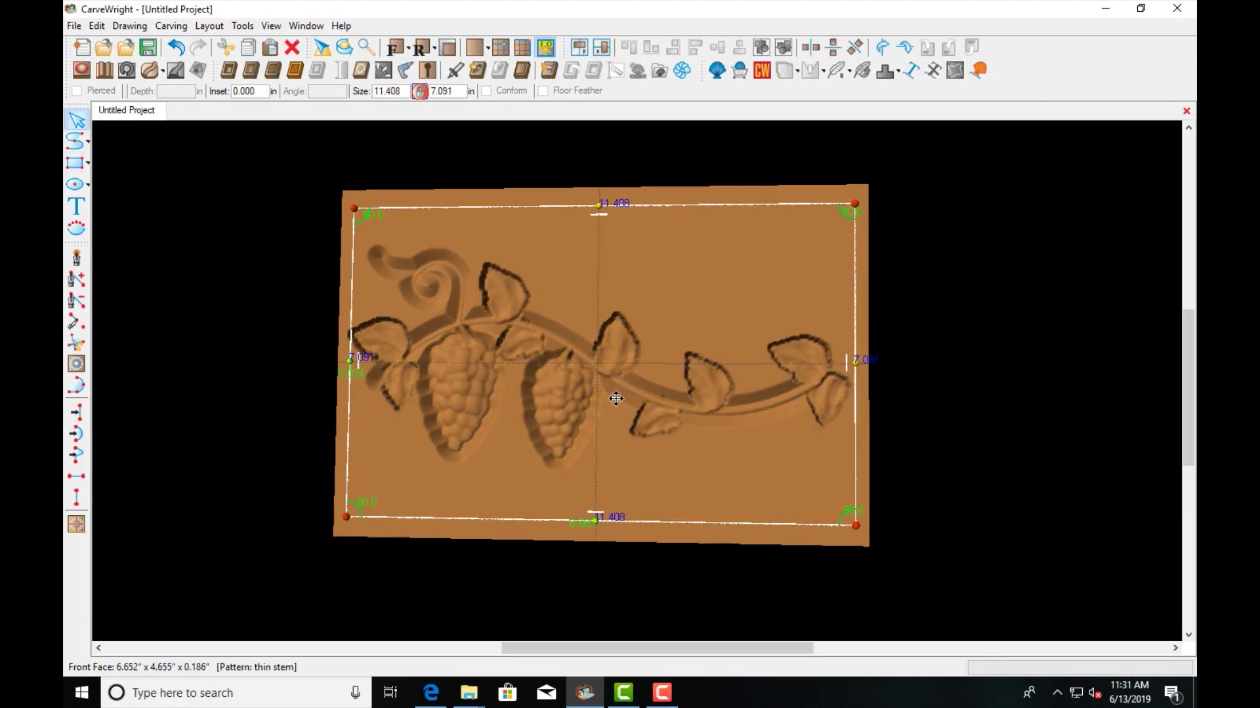
mouse_move(643, 393)
right_mouse_down()
mouse_move(653, 387)
mouse_move(641, 395)
right_mouse_up()
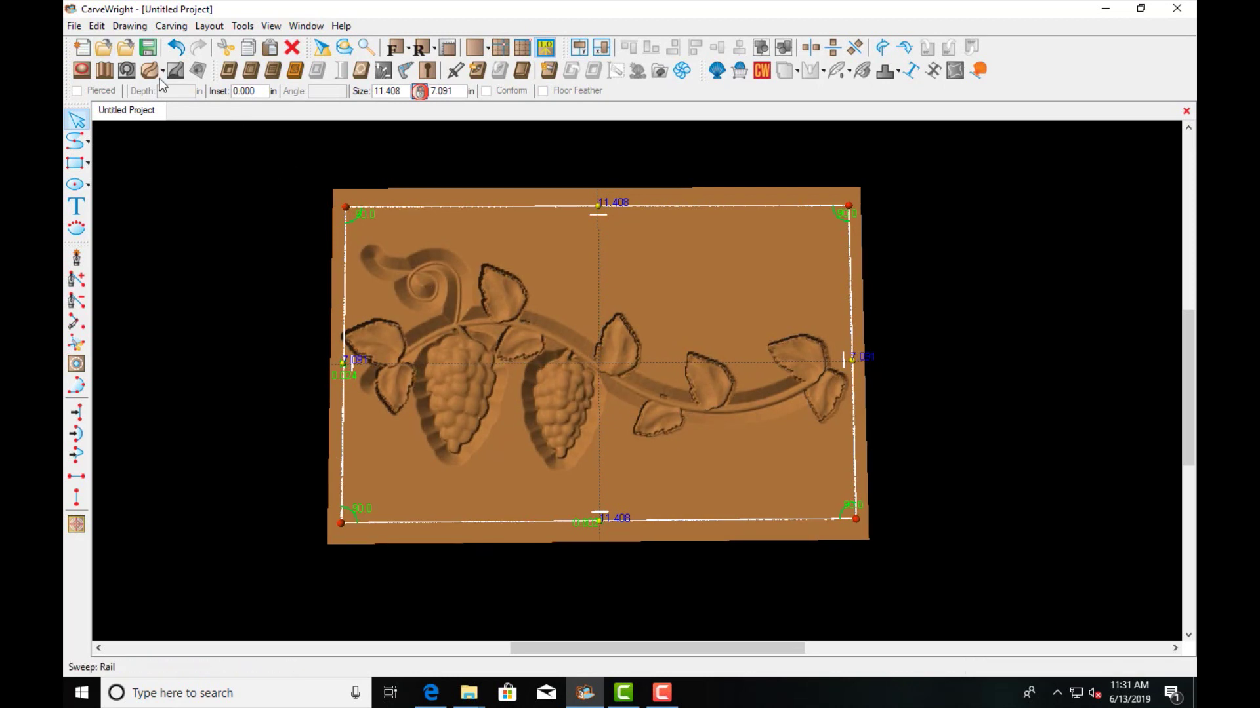
left_click(296, 69)
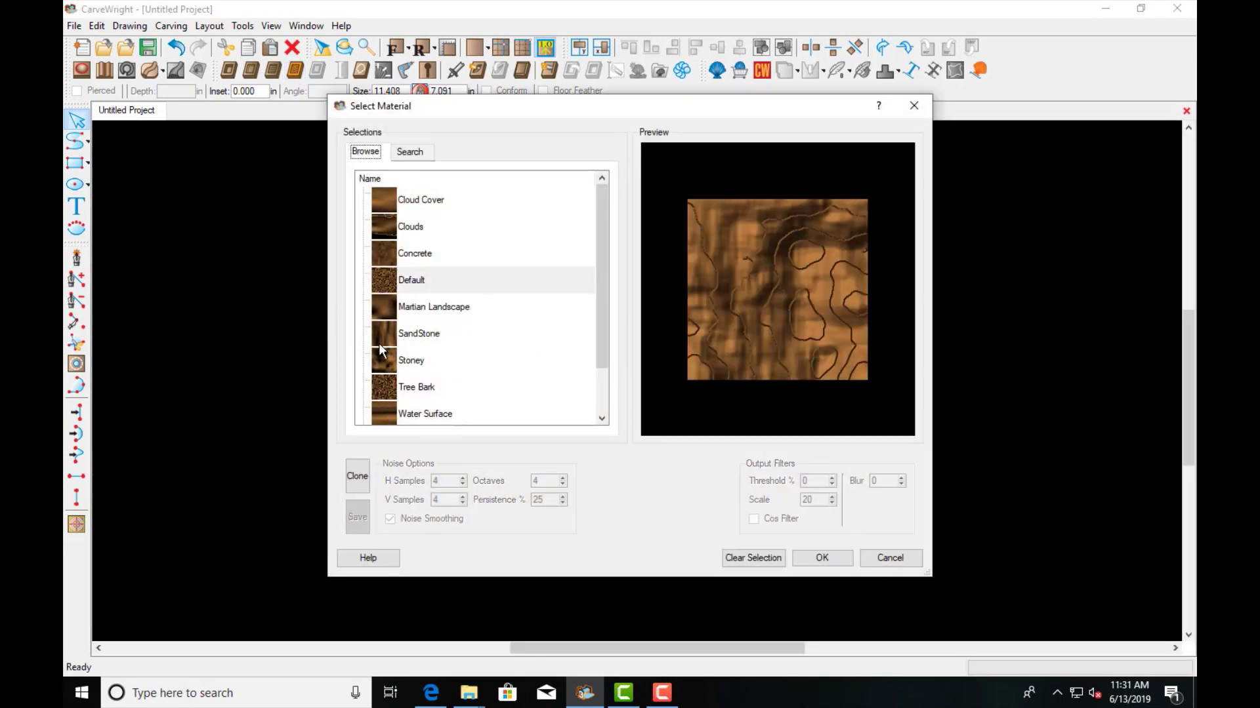
Step: Preview several materials, then apply Water Surface to the rectangle for a wood-grain texture
left_click(383, 284)
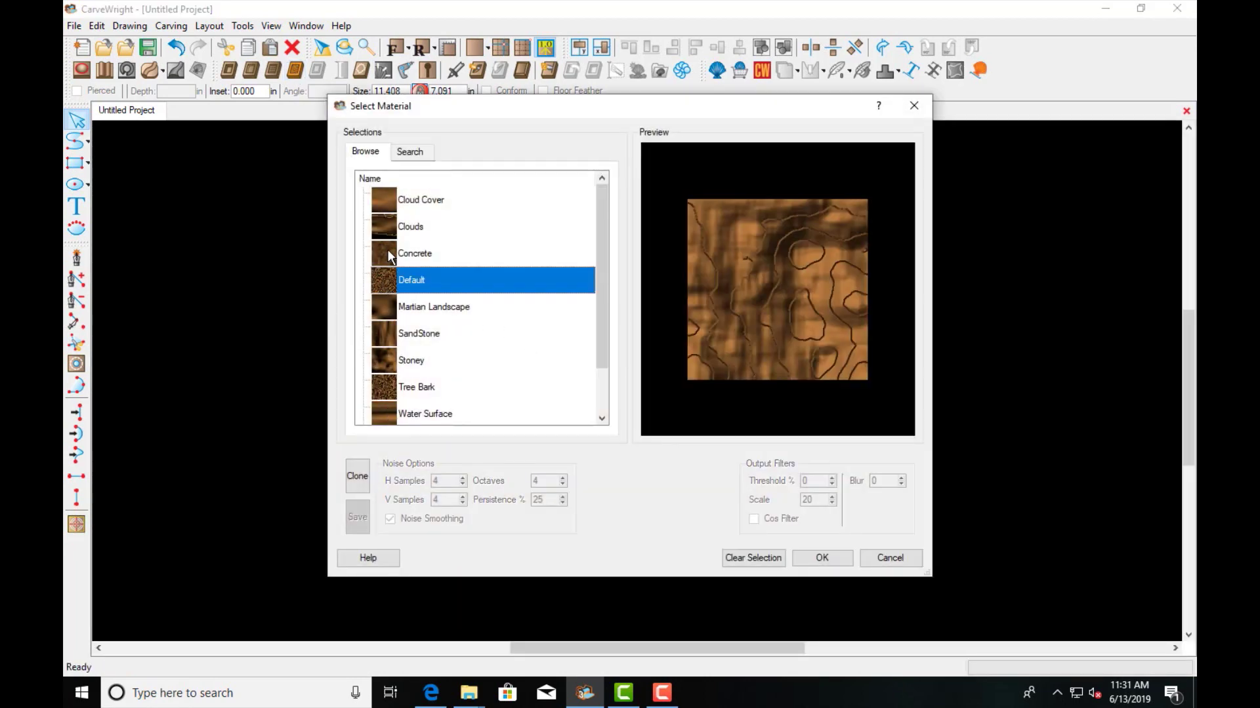
left_click(389, 255)
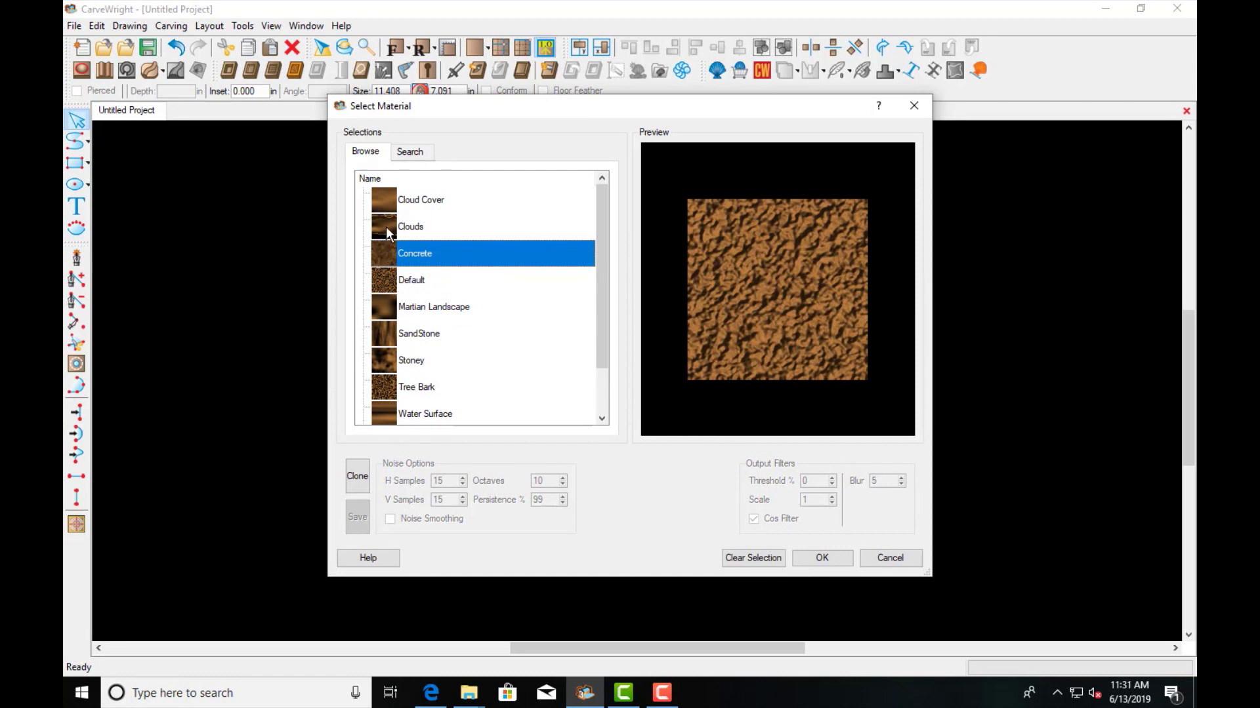
left_click(385, 226)
left_click(384, 193)
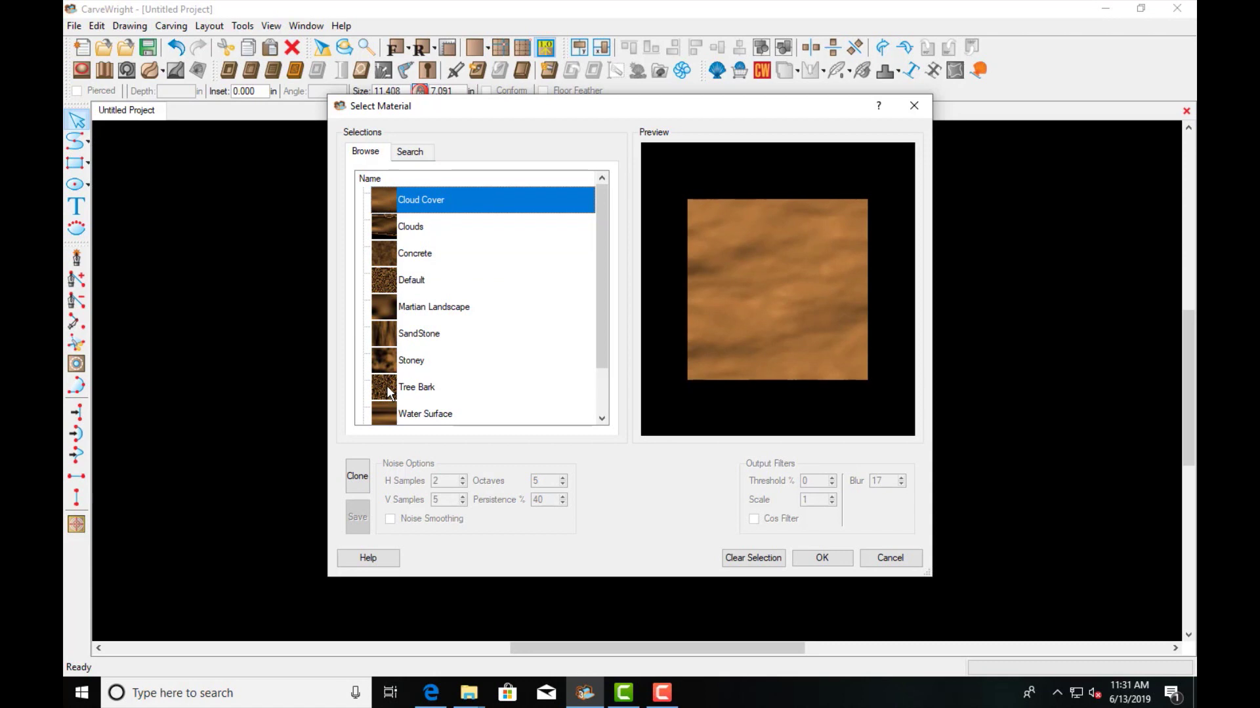
left_click(384, 334)
scroll(430, 362, "down", 1)
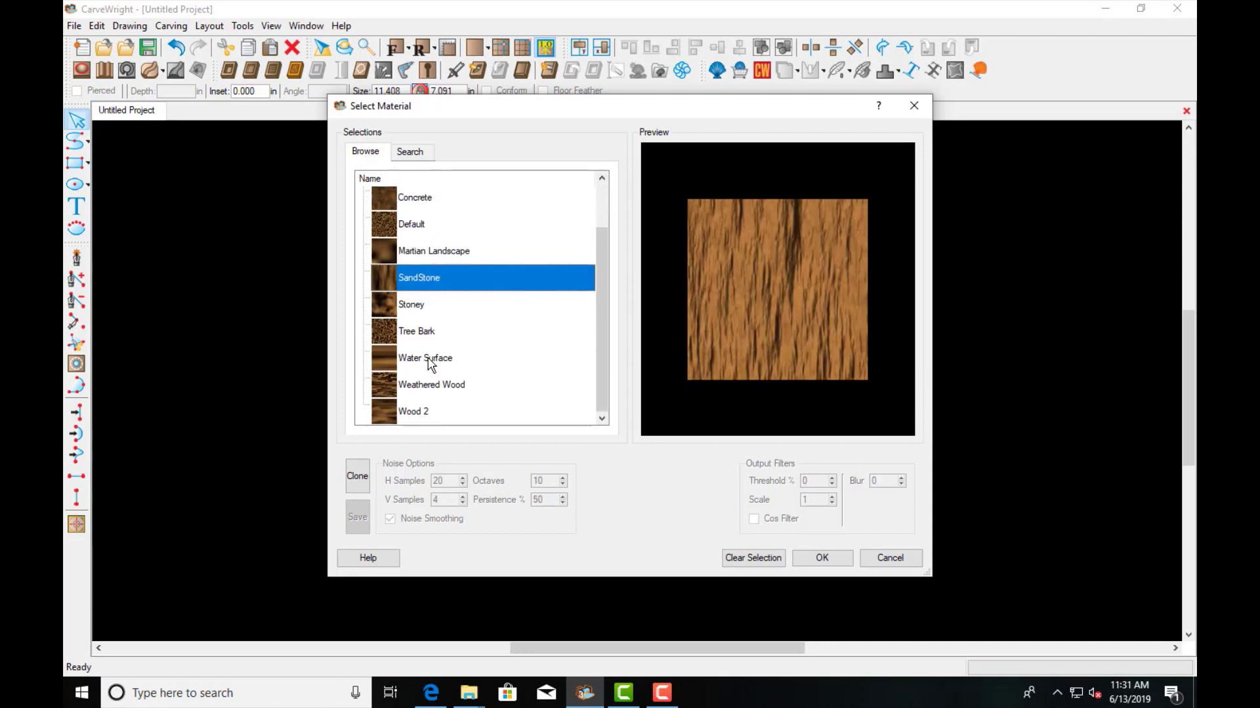
left_click(391, 364)
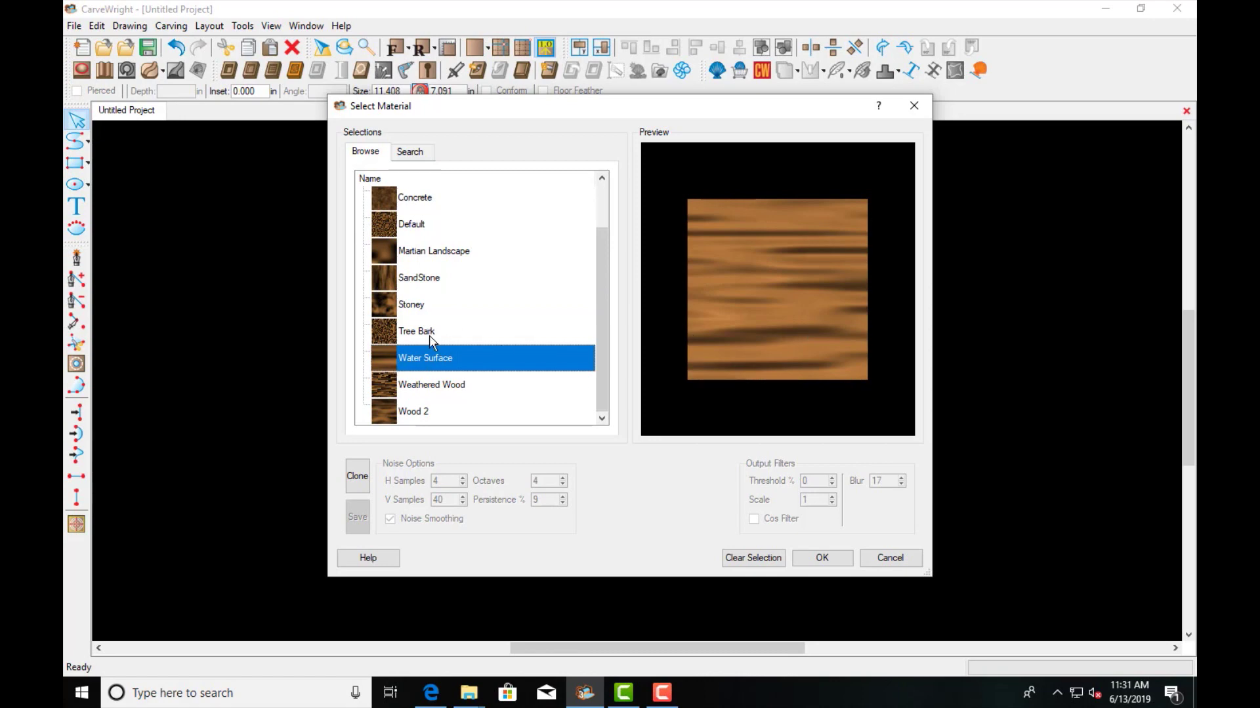
left_click(822, 557)
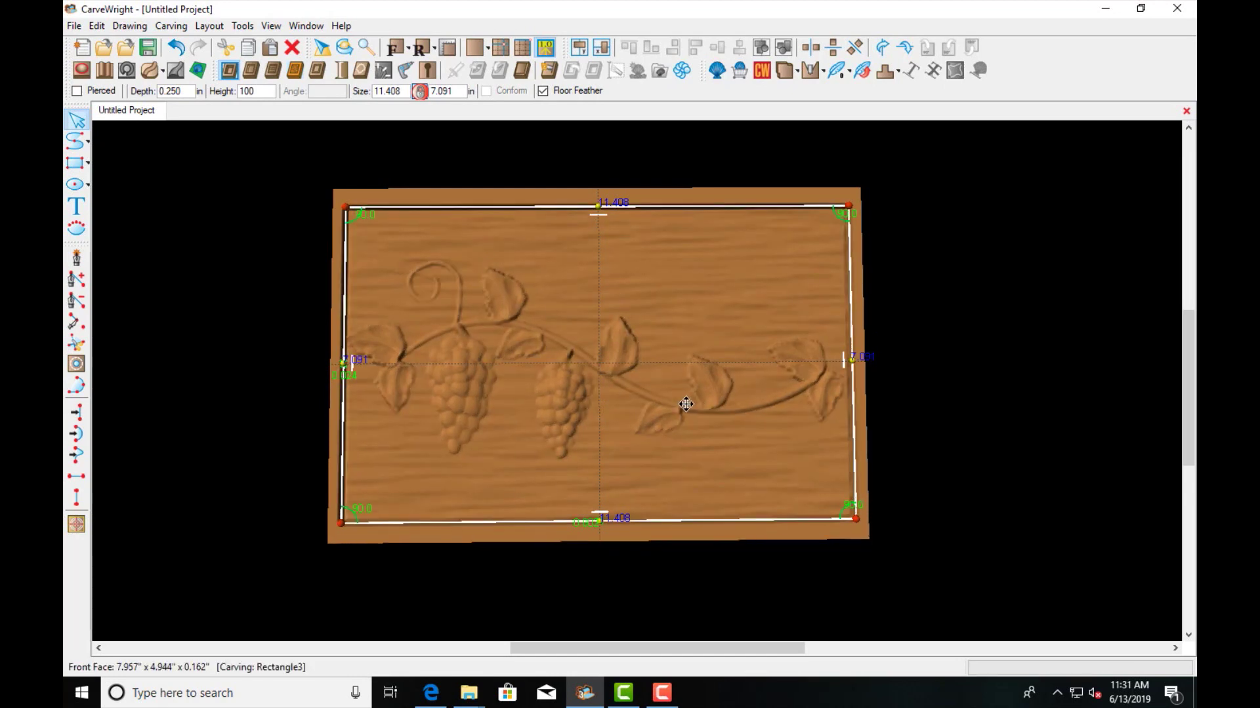
middle_click_drag(728, 380, 683, 414)
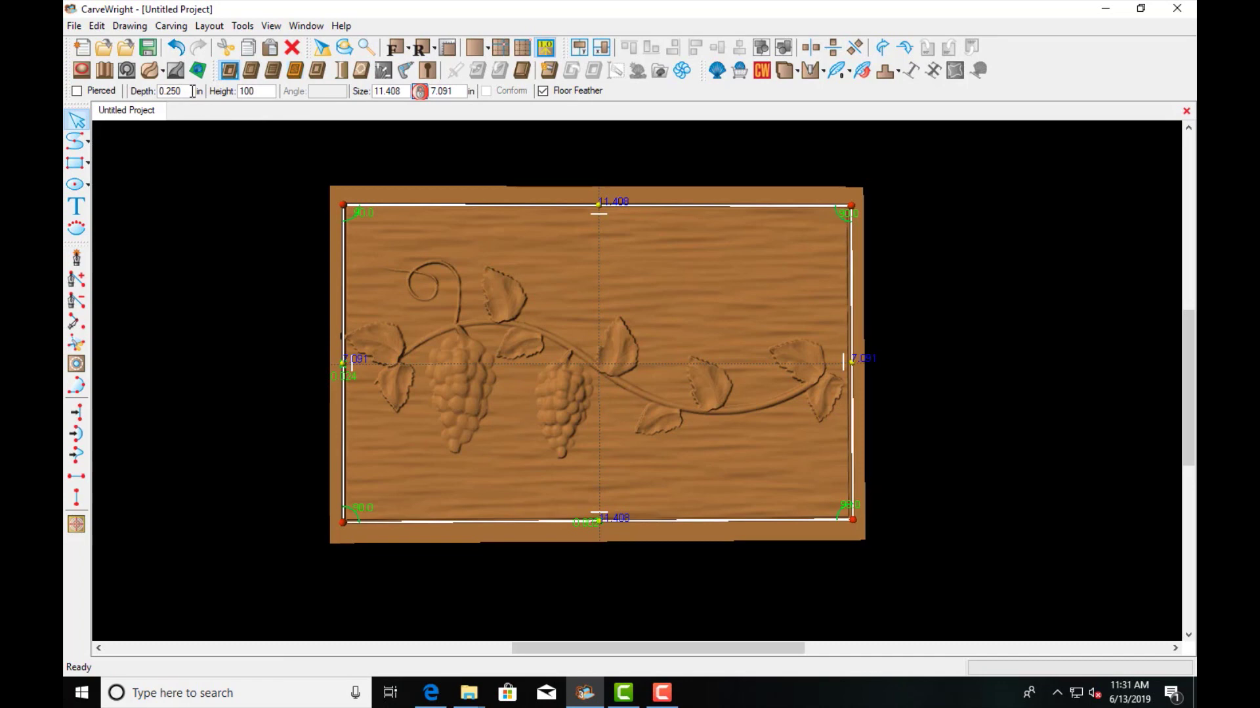
scroll(625, 377, "up", 1)
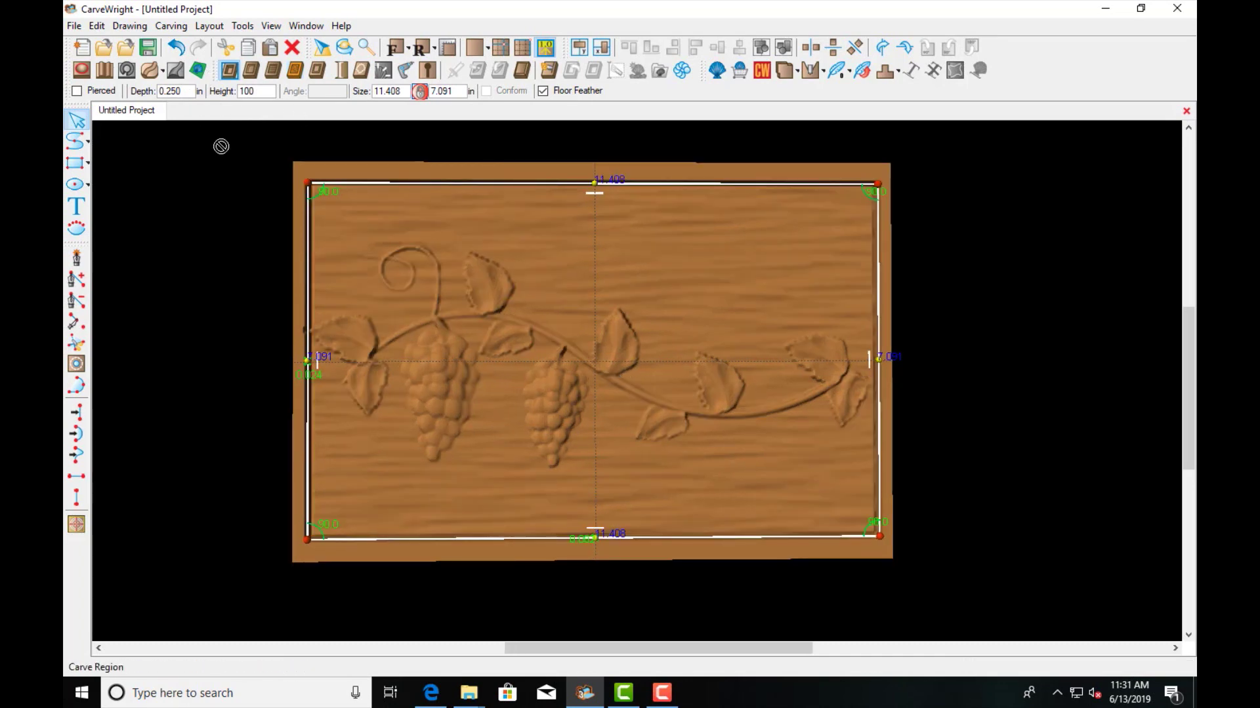
mouse_move(576, 364)
middle_mouse_down()
mouse_move(591, 343)
mouse_move(536, 343)
mouse_move(557, 360)
middle_mouse_up()
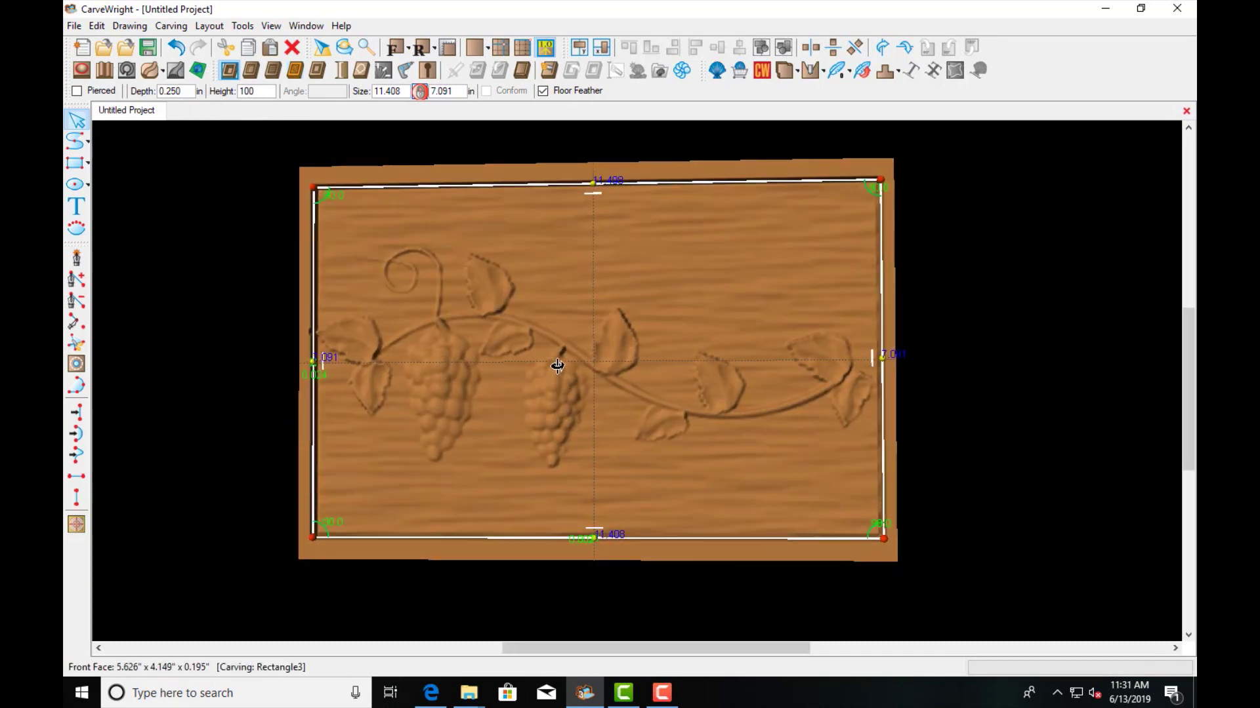
left_click(1012, 332)
middle_click_drag(675, 402, 693, 381)
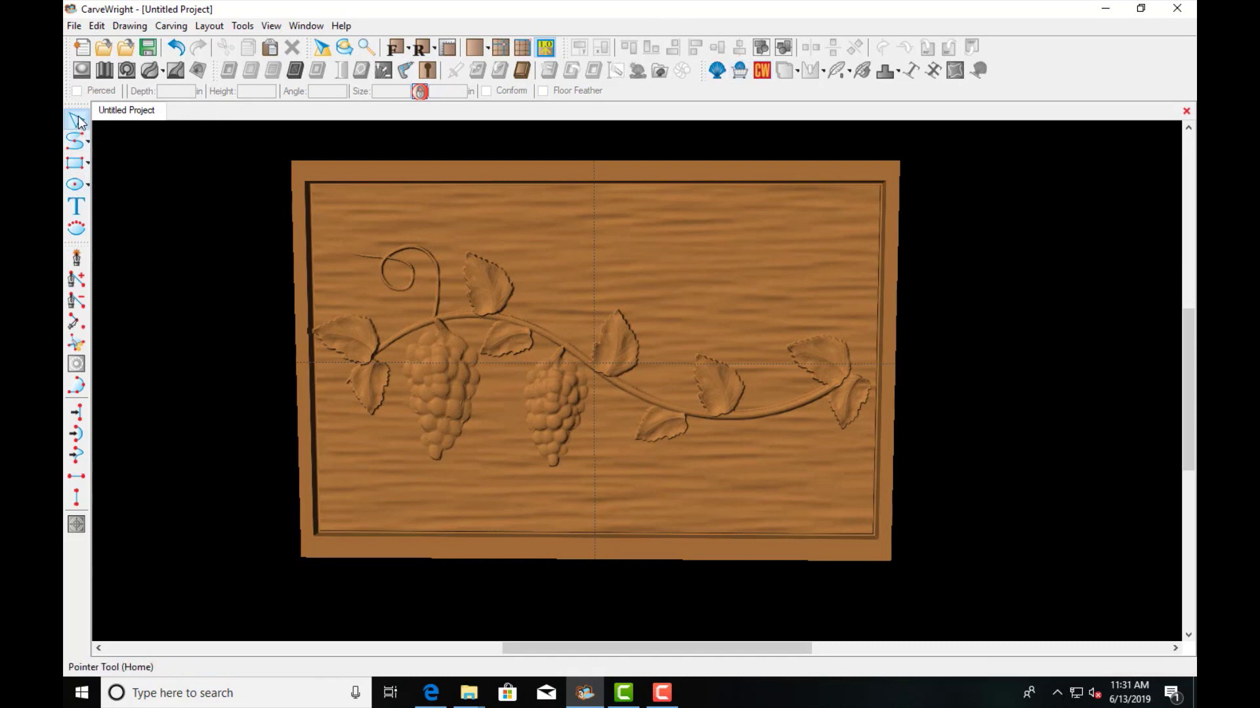
Step: Draw a three-point Bezier curve from above the middle grape cluster to the right-hand leaves
left_click(77, 258)
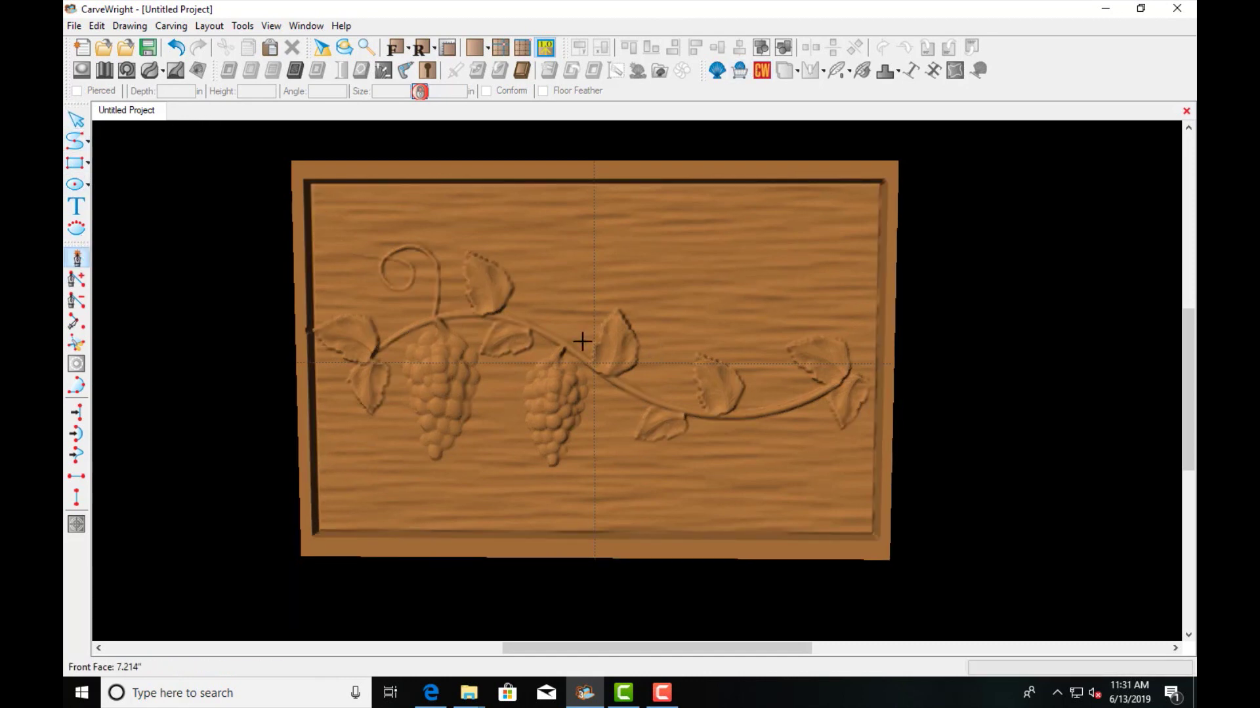
left_click(522, 310)
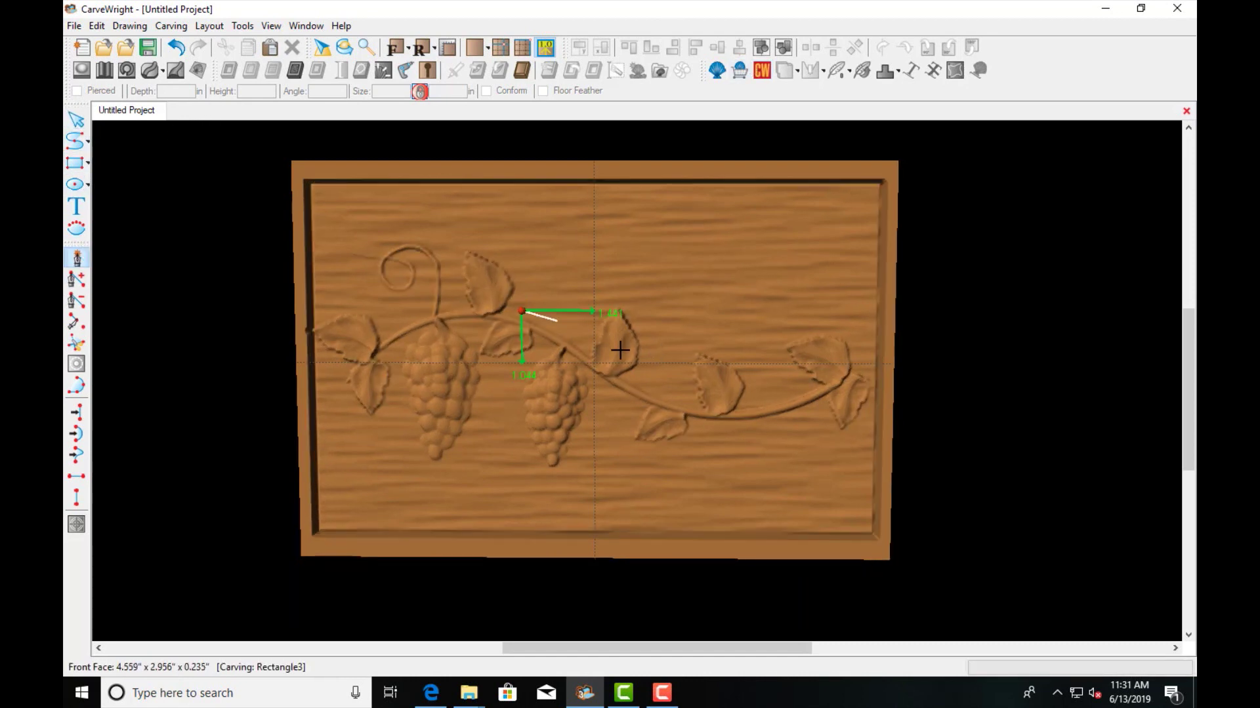
left_click(661, 392)
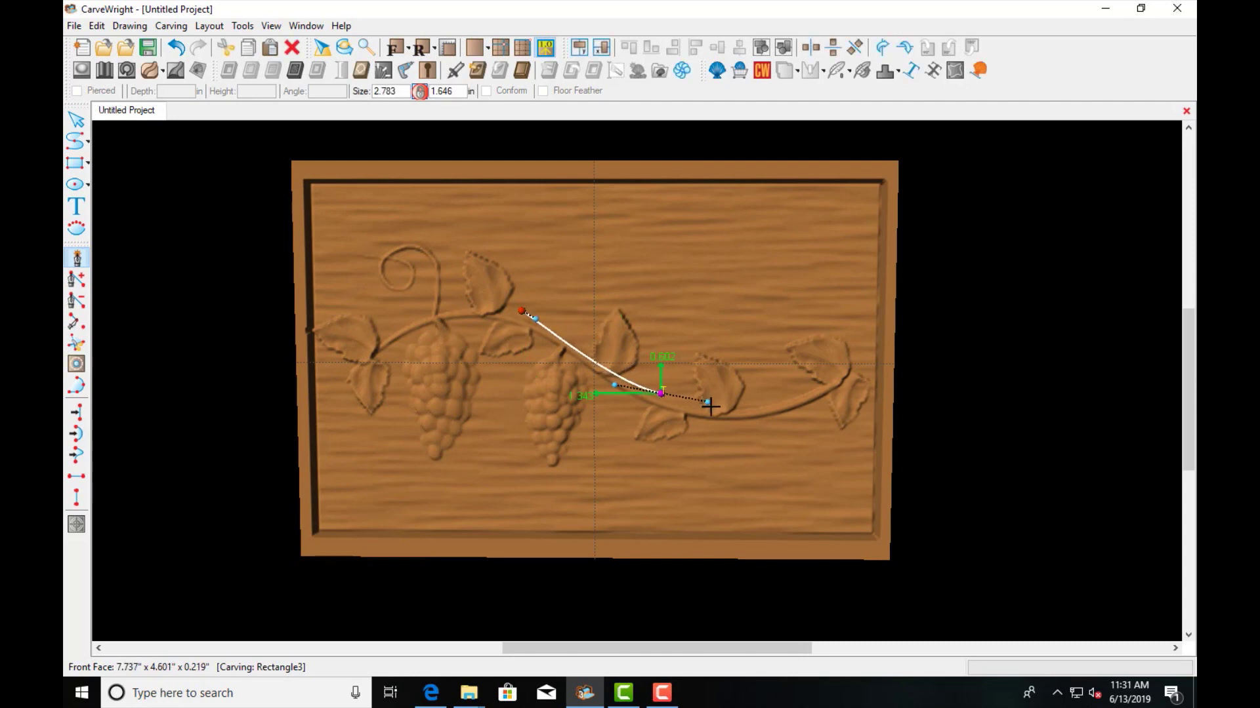
left_click_drag(710, 407, 719, 403)
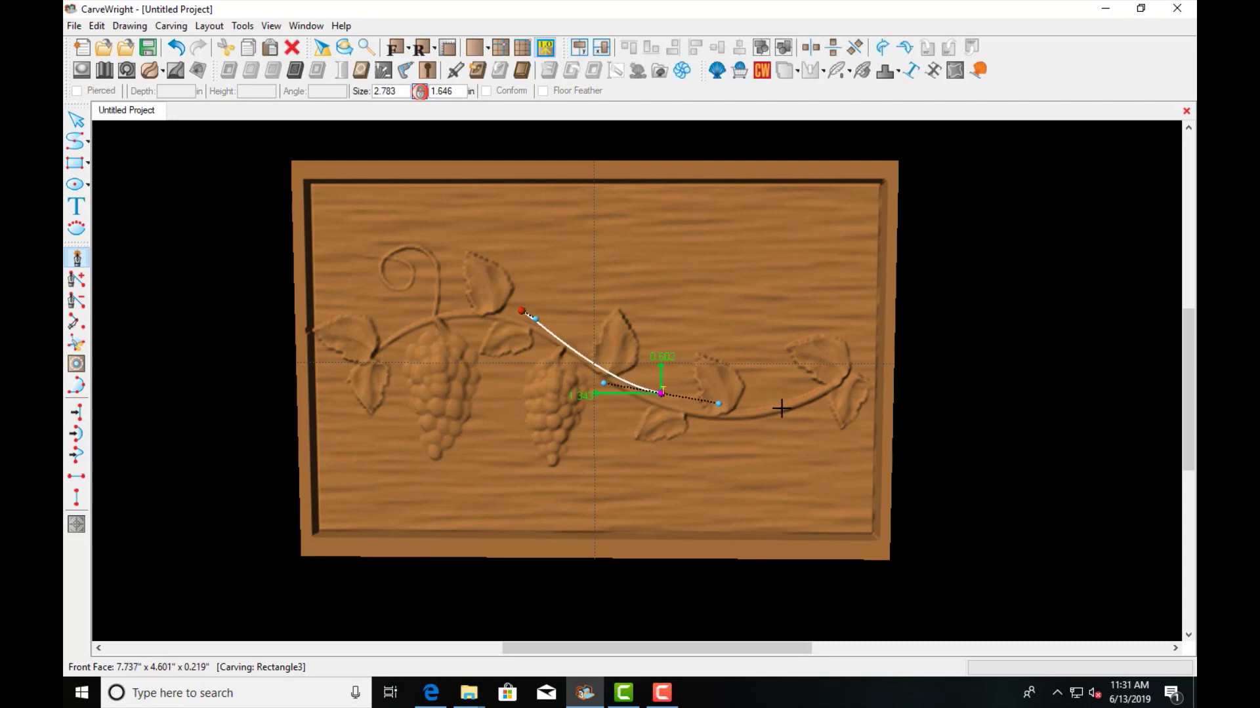
left_click(833, 376)
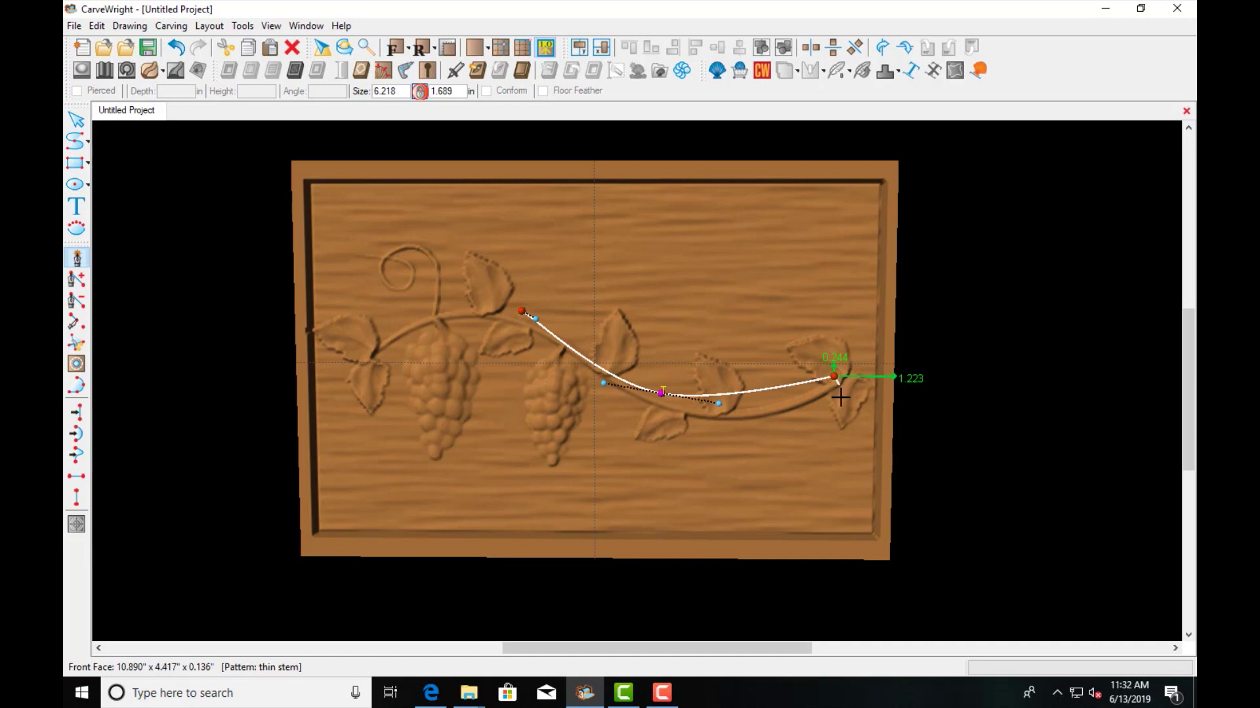
right_click(841, 399)
left_click(872, 439)
Step: Adjust the curve's tangent handles so it sweeps smoothly along the vine
left_click_drag(718, 404, 718, 413)
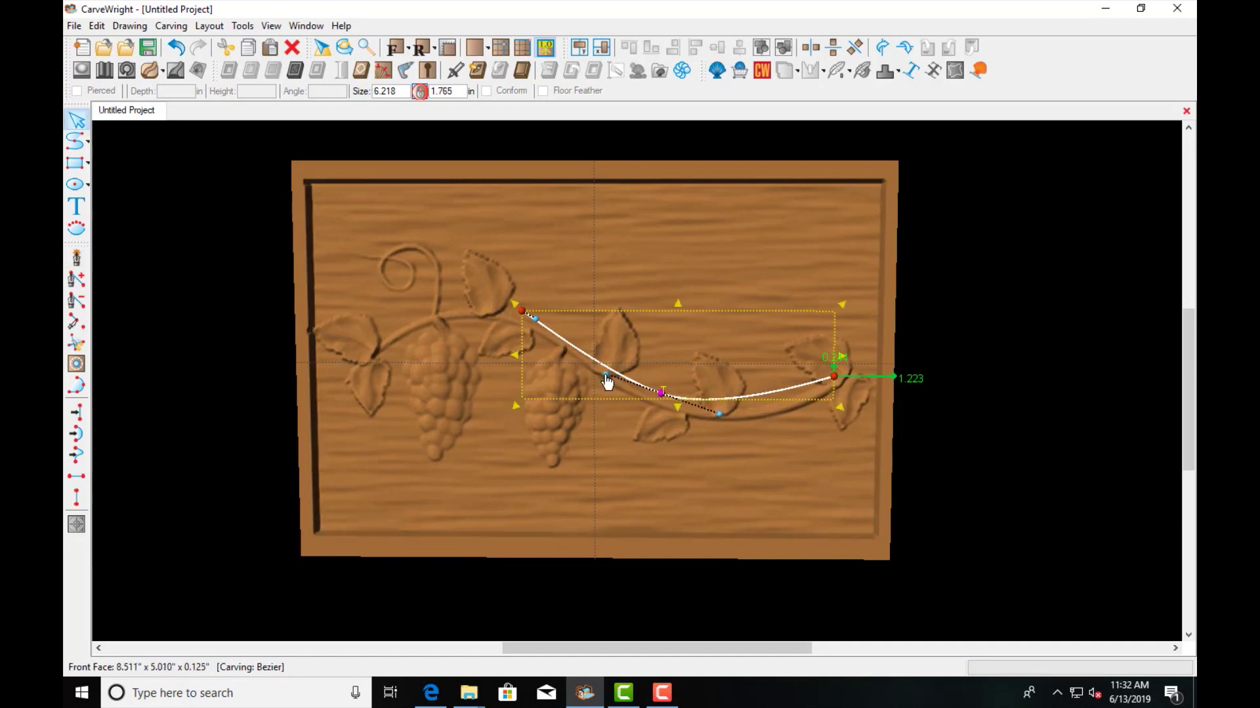
left_click_drag(604, 373, 578, 361)
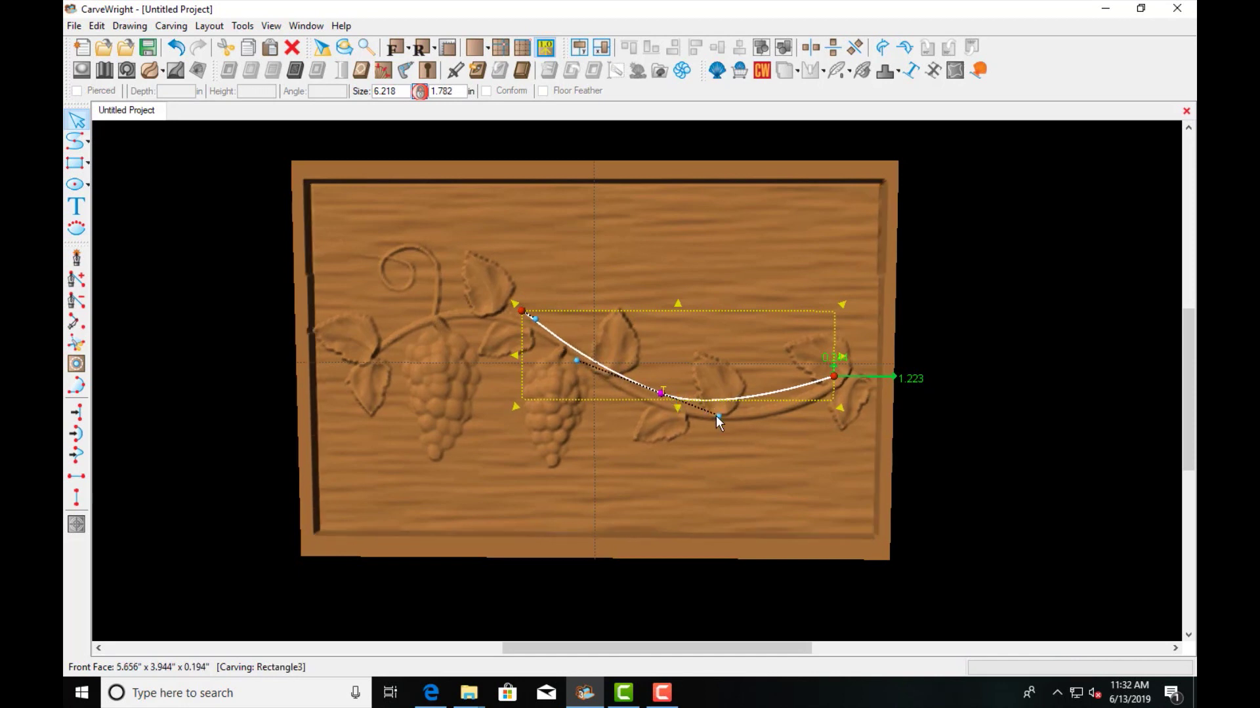
left_click_drag(718, 416, 768, 428)
left_click_drag(536, 320, 549, 311)
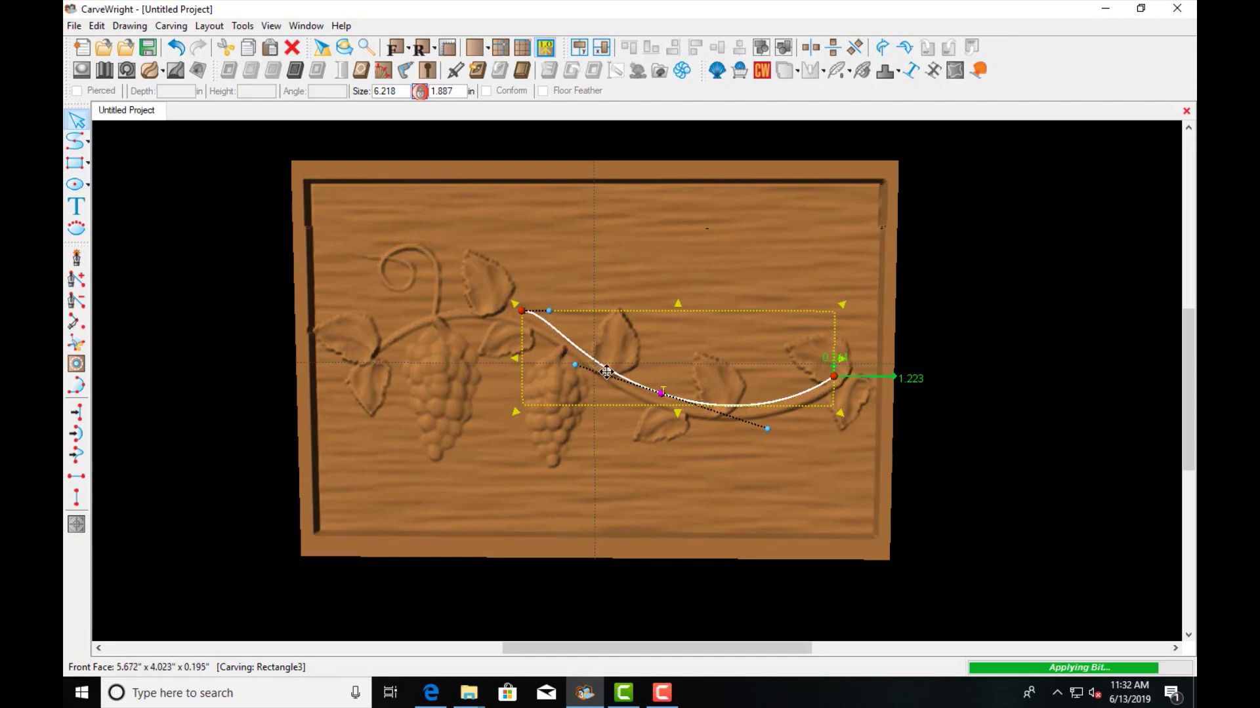
left_click_drag(607, 372, 609, 374)
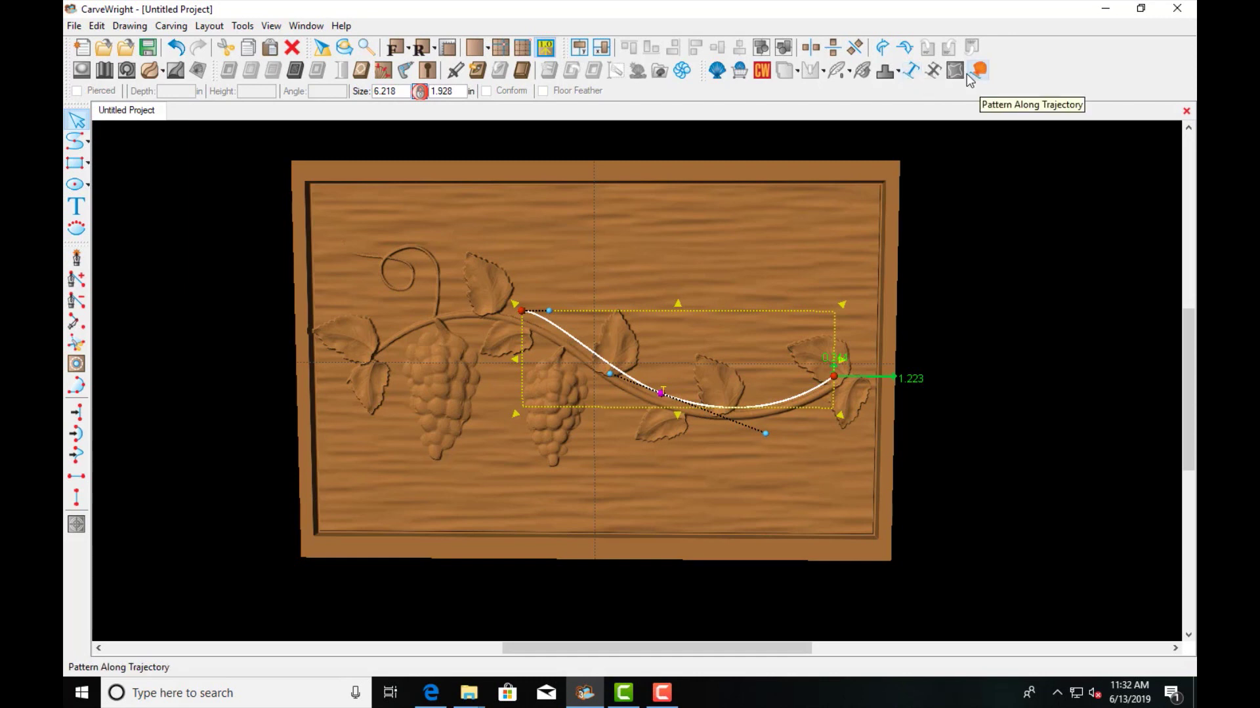
Step: Add centred bold Georgia text 'Fine Wine' along the curve, carved 0.125 deep
left_click(912, 70)
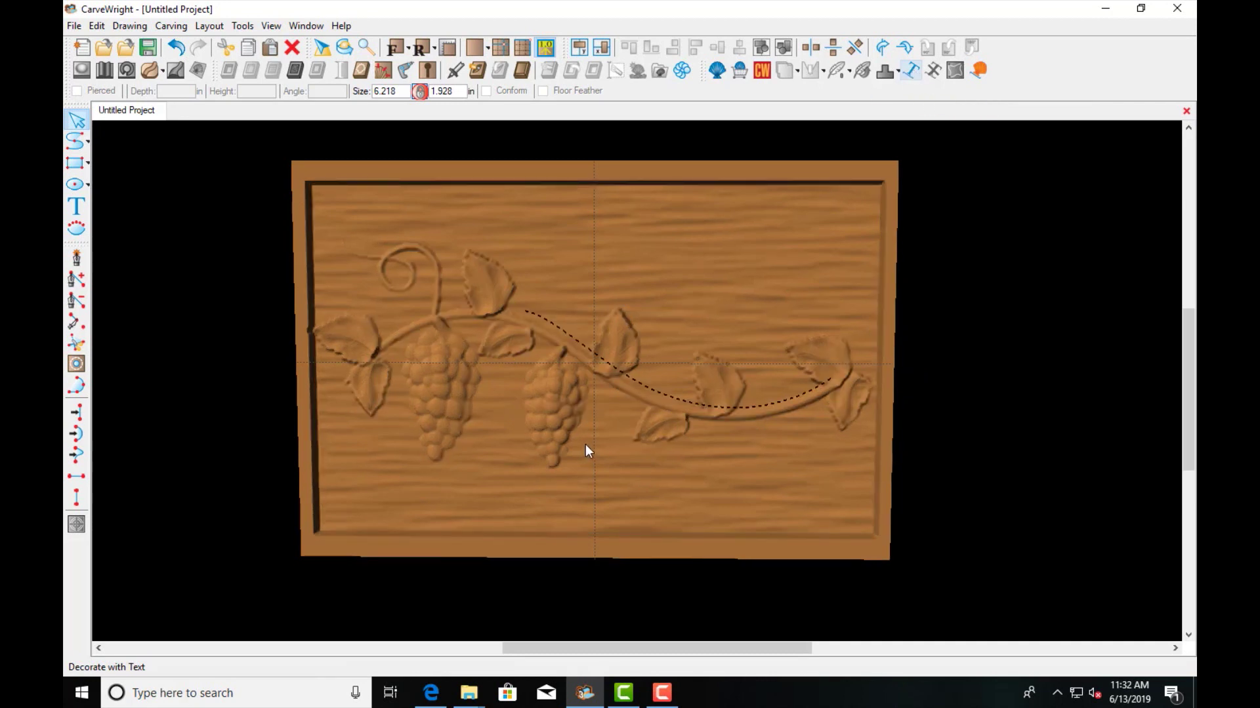
left_click(585, 443)
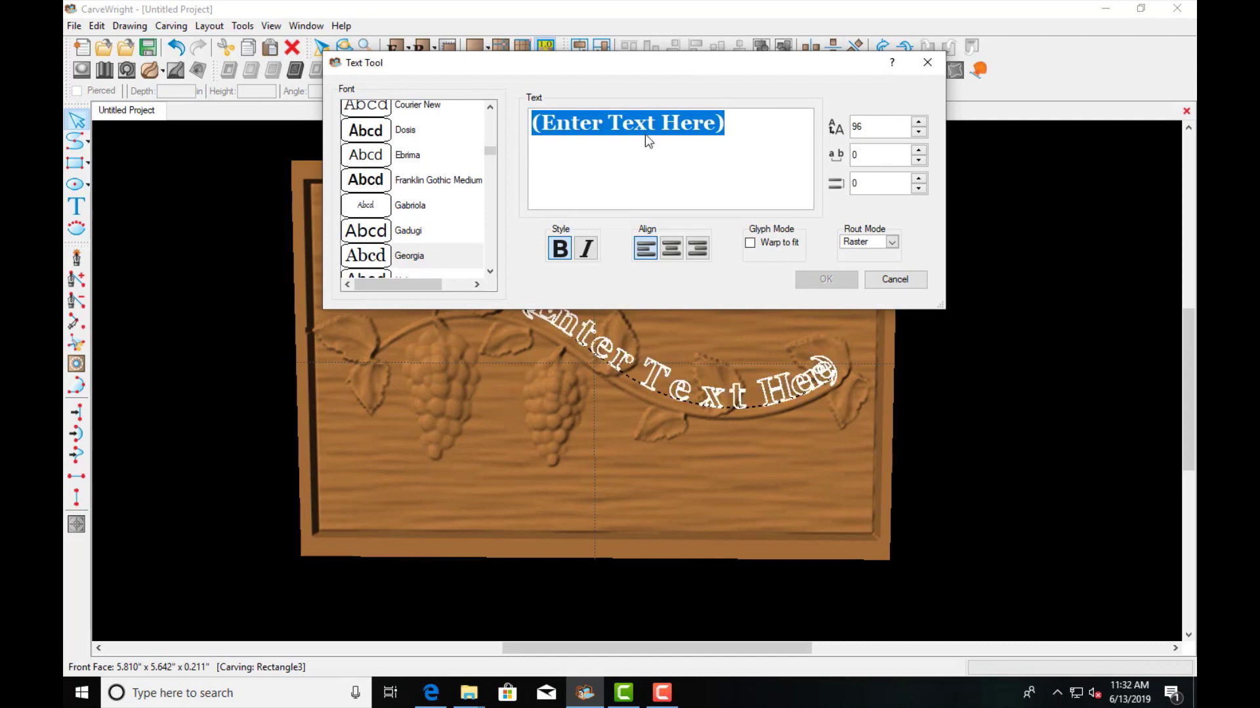
mouse_move(606, 63)
left_mouse_down()
mouse_move(601, 38)
mouse_move(601, 51)
left_mouse_up()
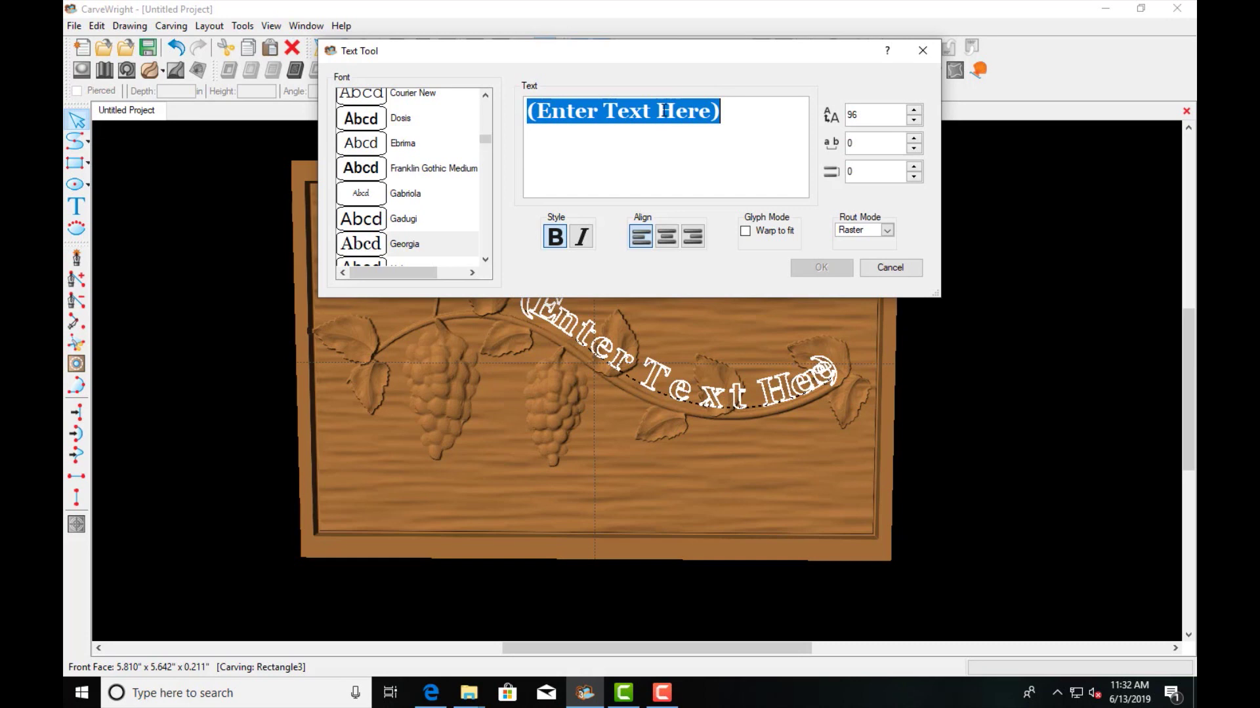
type("Fine ")
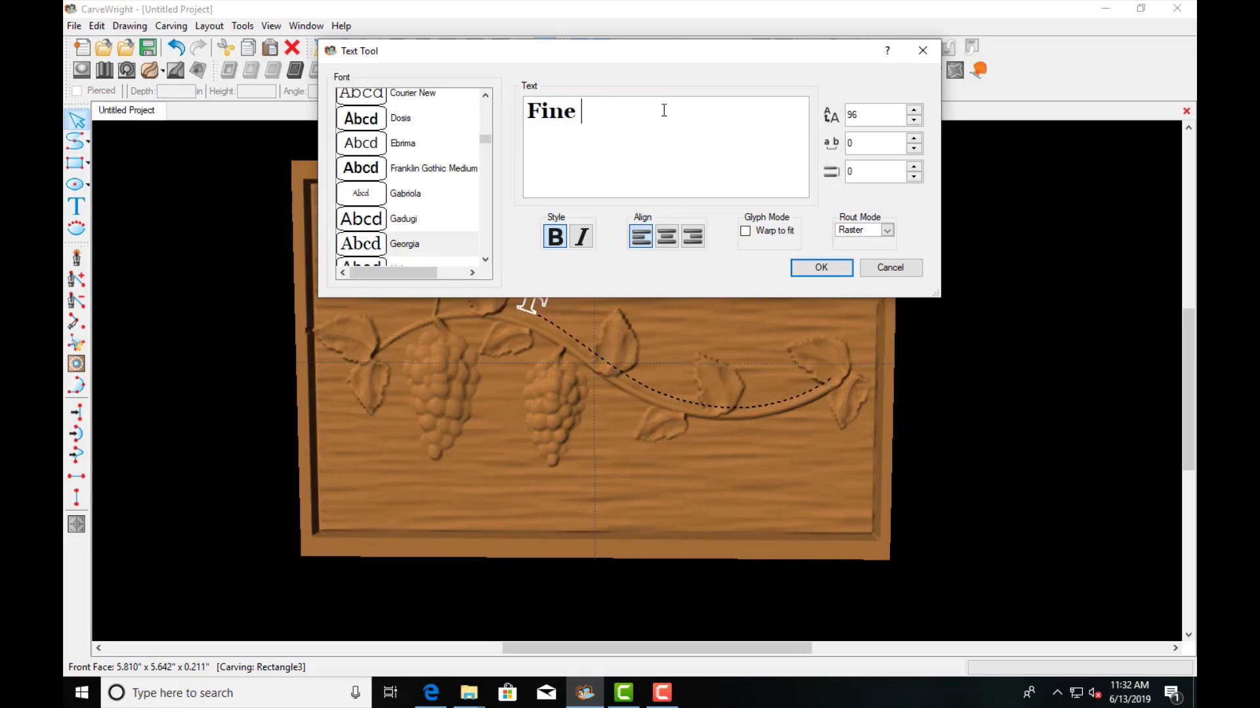
type("Wine")
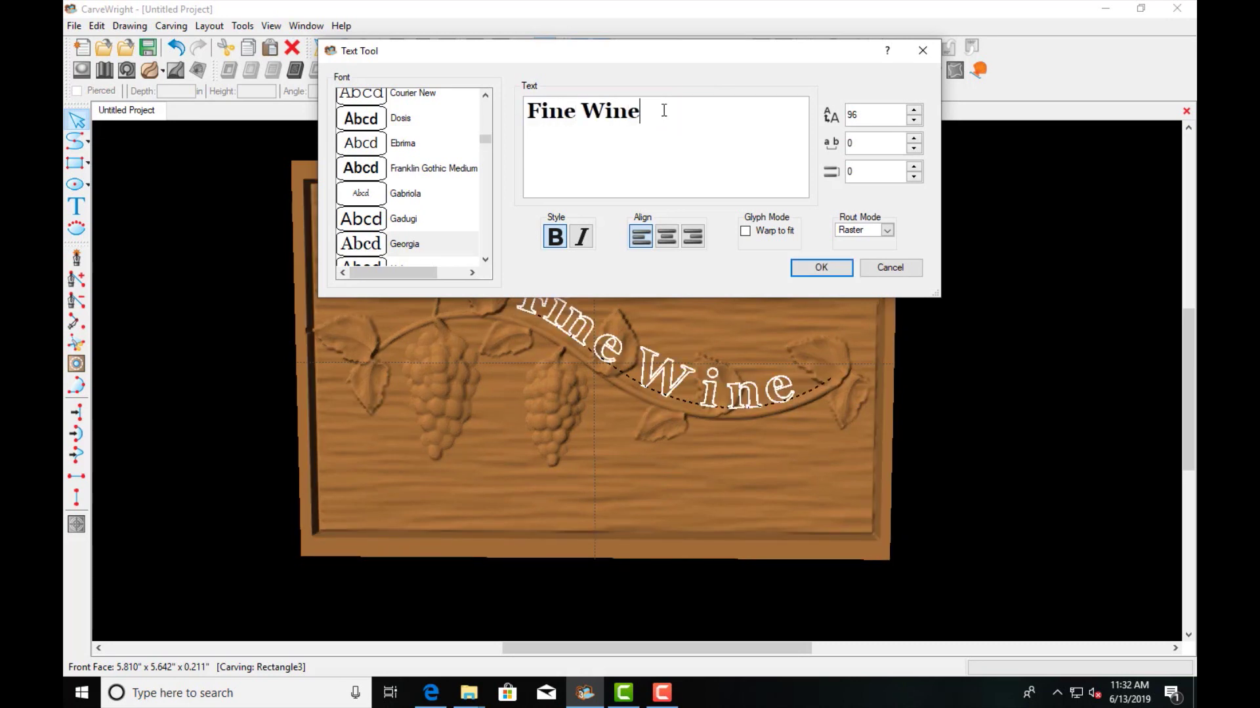
double_click(584, 113)
key("ctrl+e")
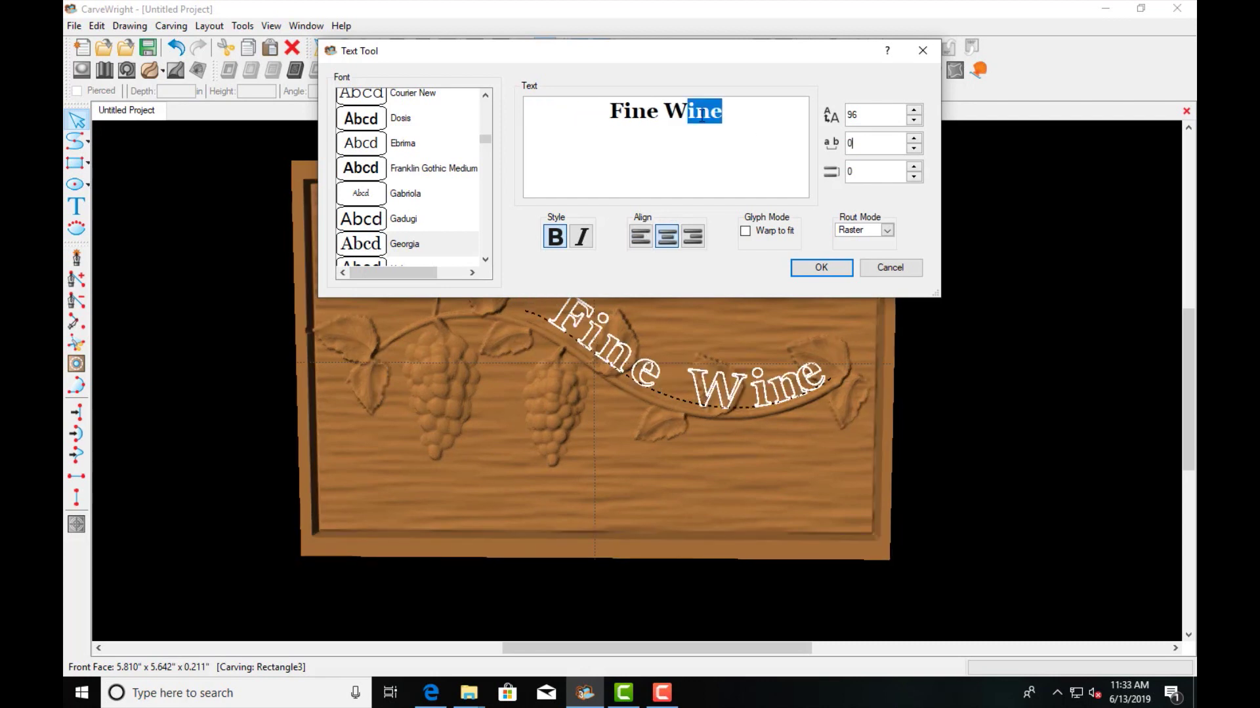
left_click(728, 111)
left_click_drag(736, 113, 606, 123)
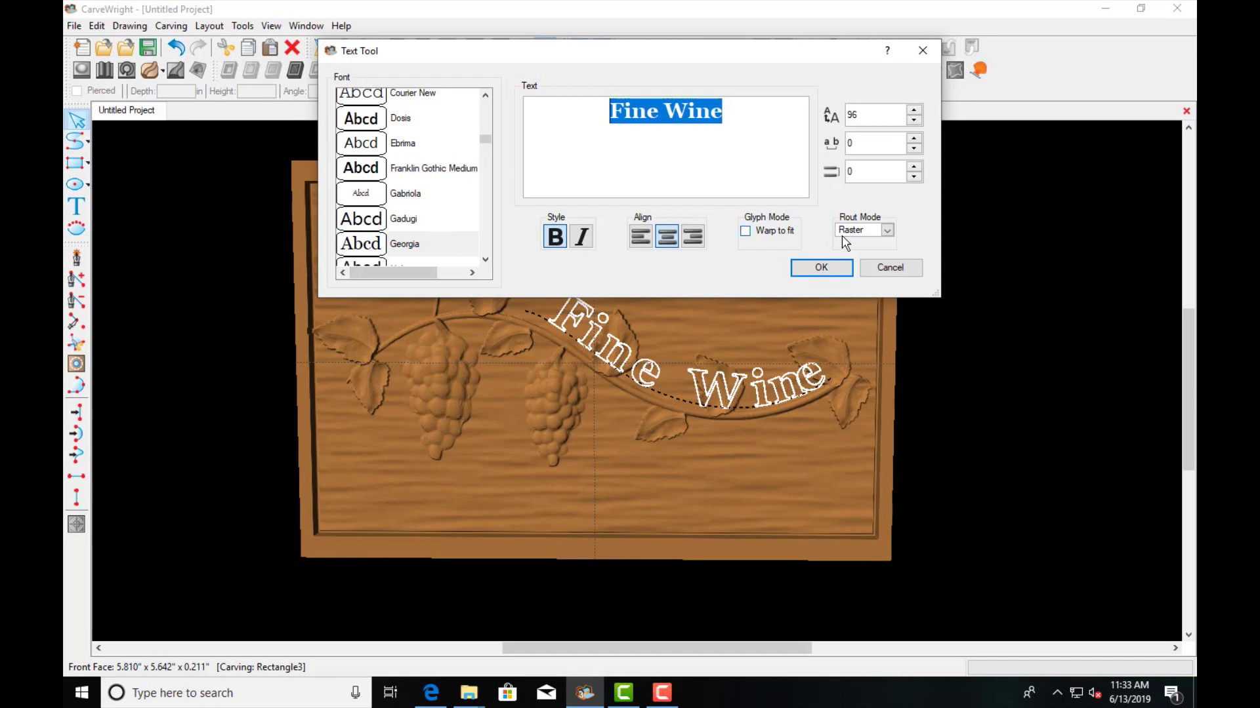
left_click(823, 268)
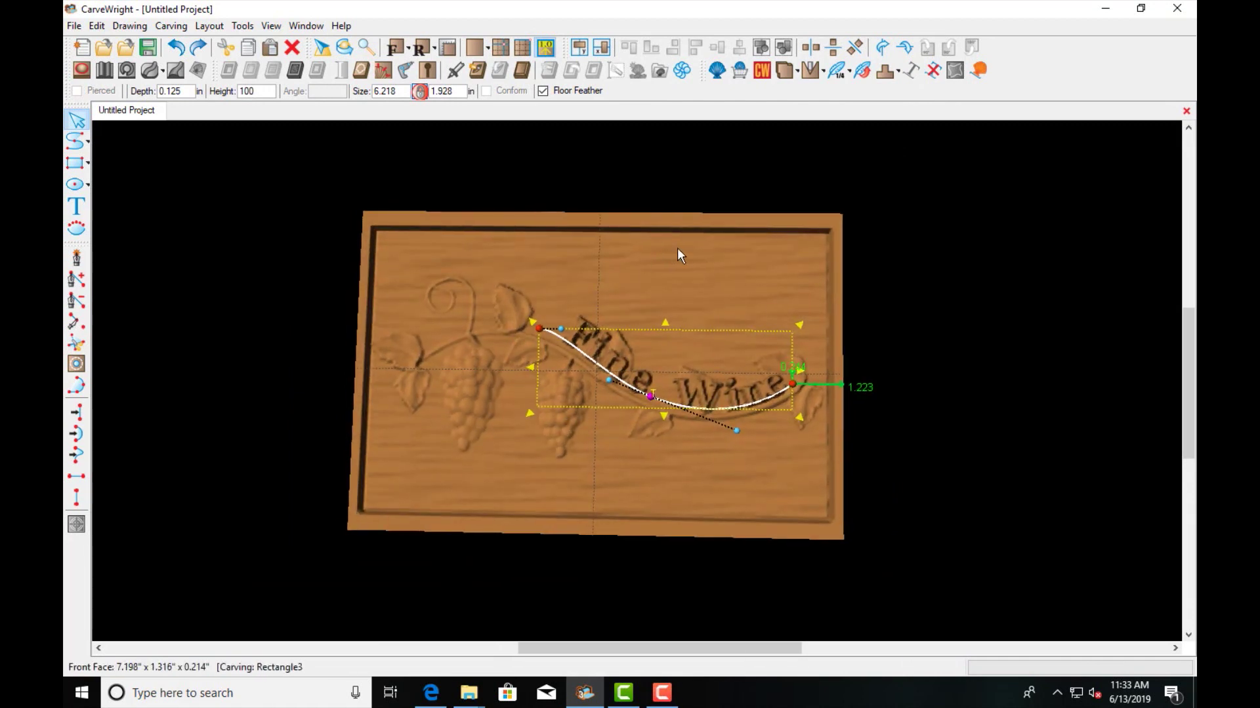
left_click(711, 443)
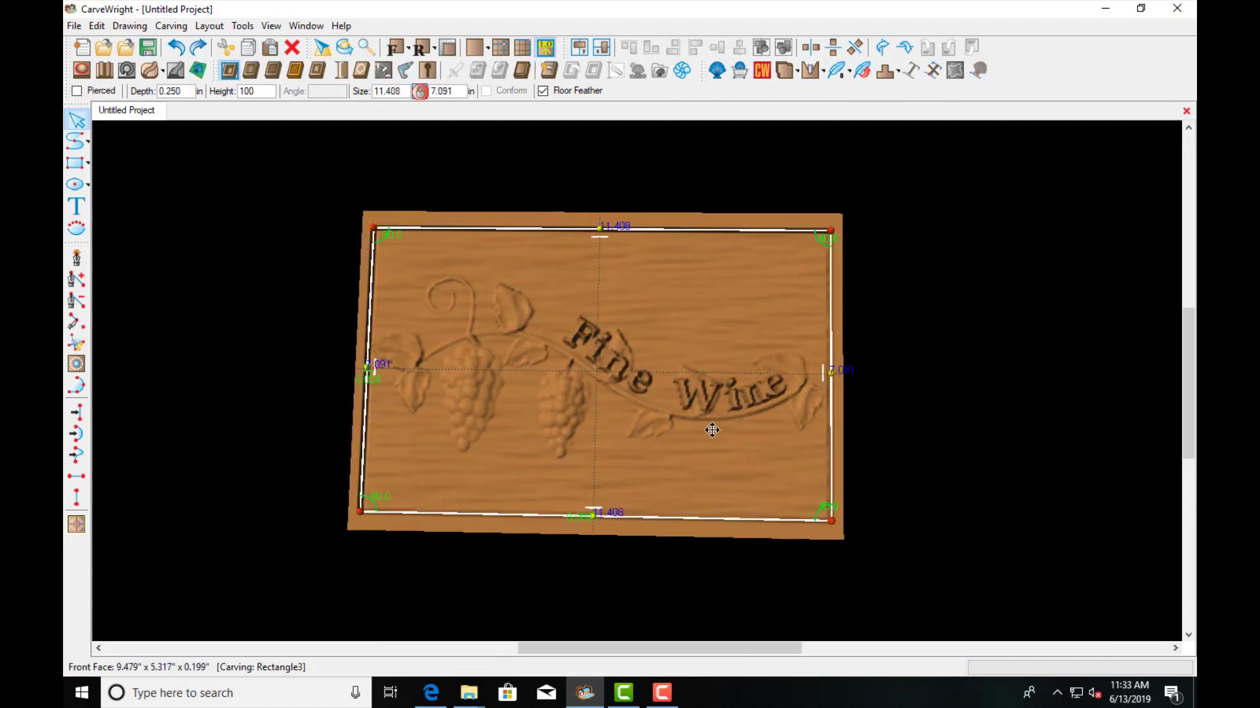
left_click(654, 188)
scroll(566, 425, "up", 2)
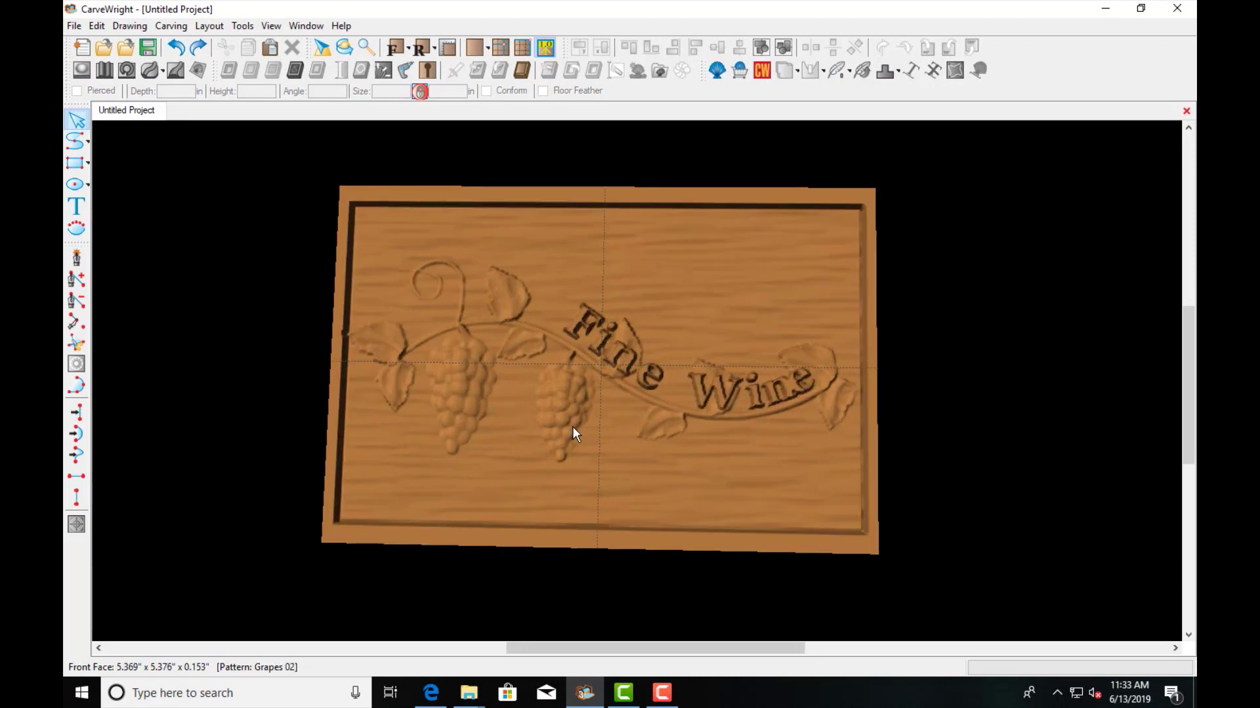
right_click_drag(623, 374, 654, 450)
scroll(637, 366, "down", 2)
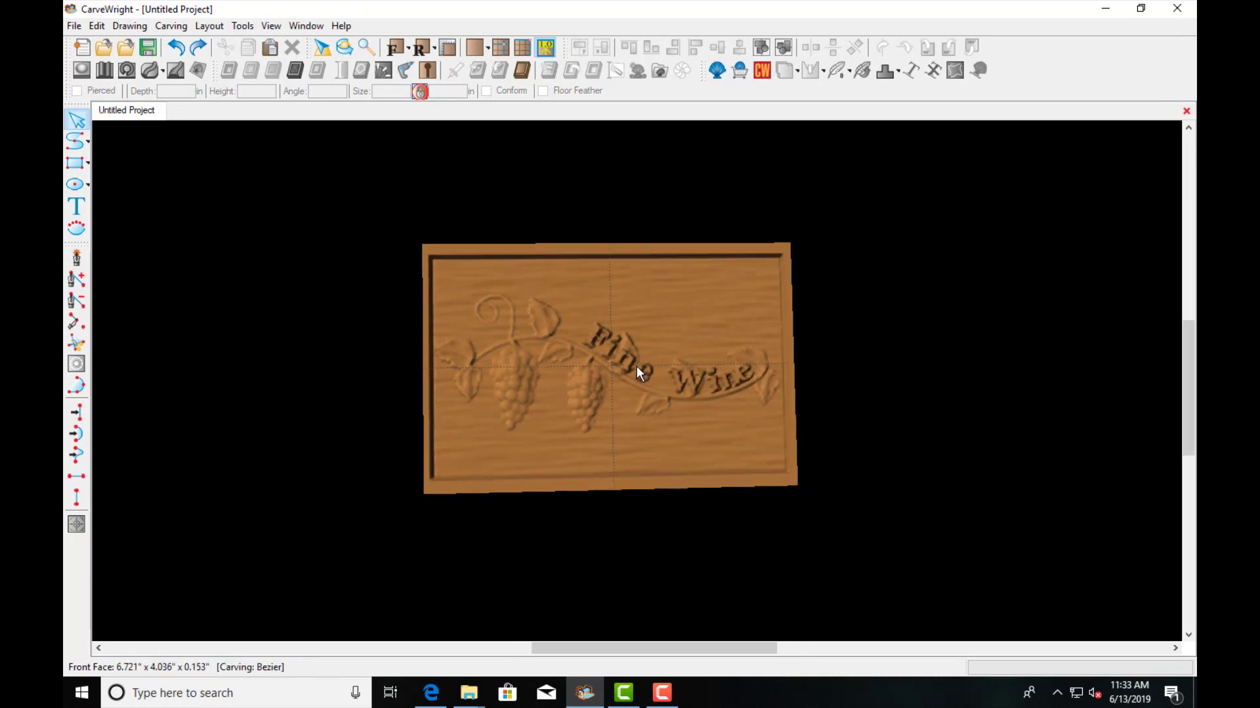
scroll(636, 366, "up", 3)
right_click_drag(636, 366, 631, 391)
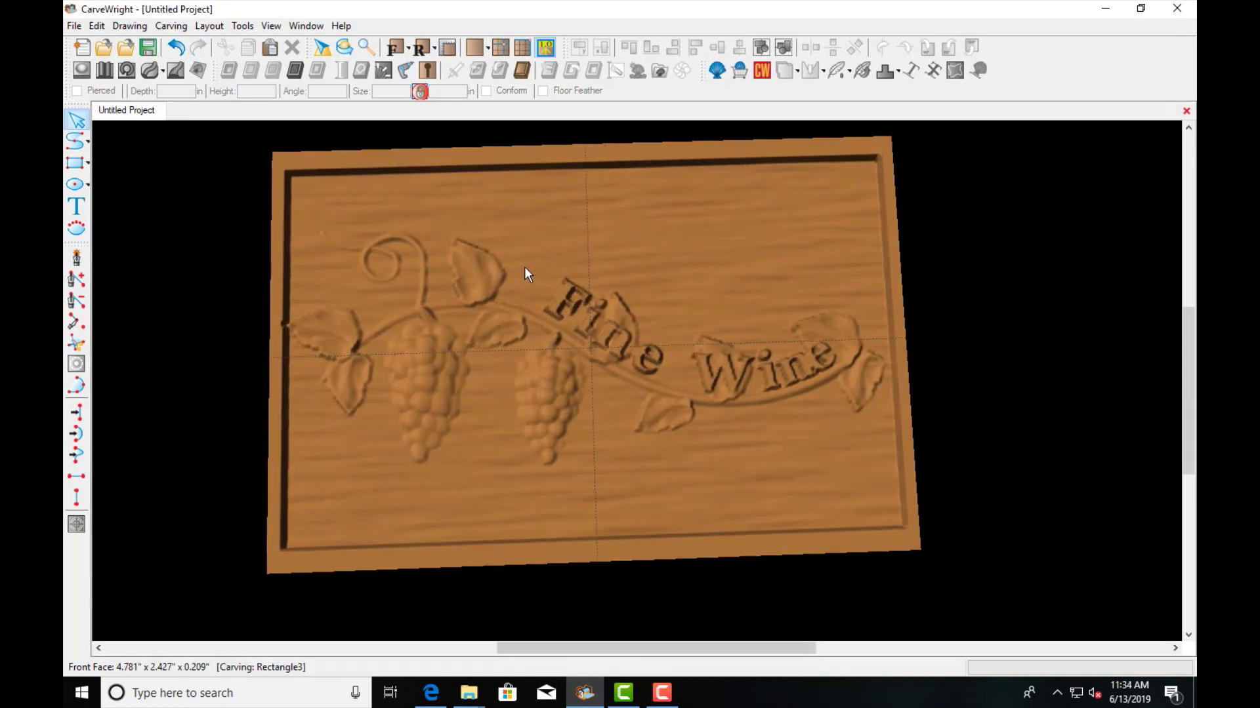
right_click_drag(582, 390, 562, 400)
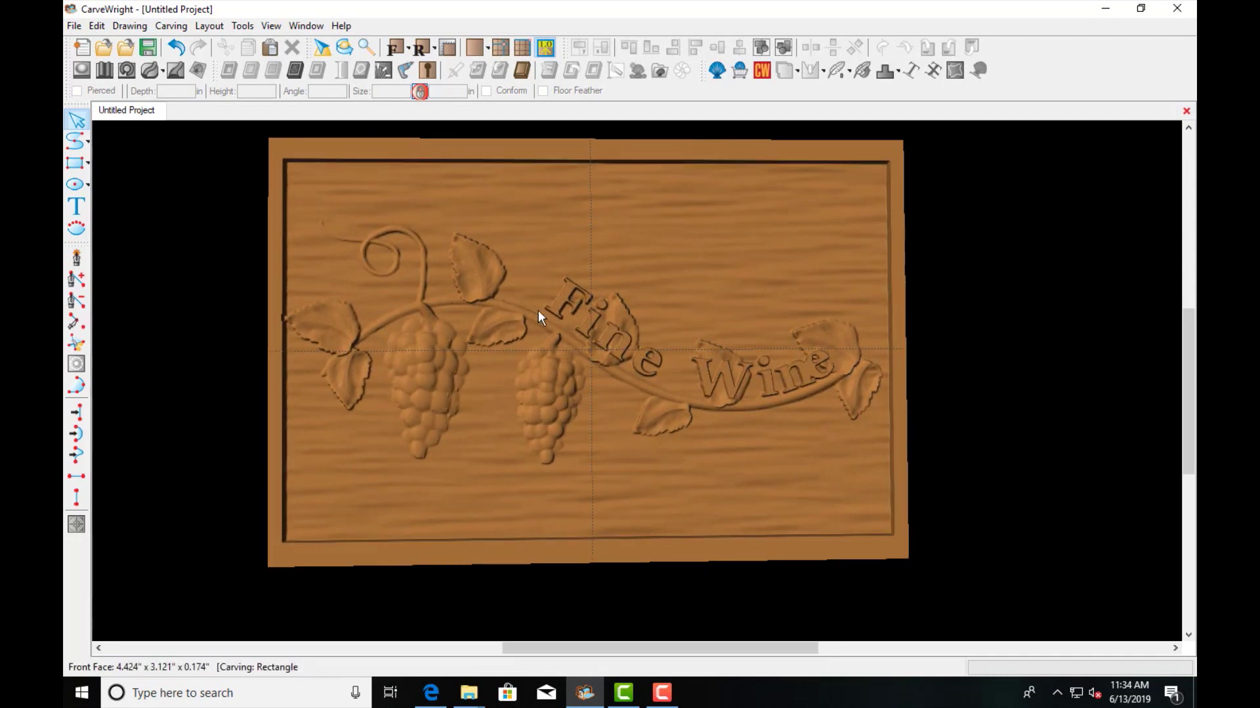